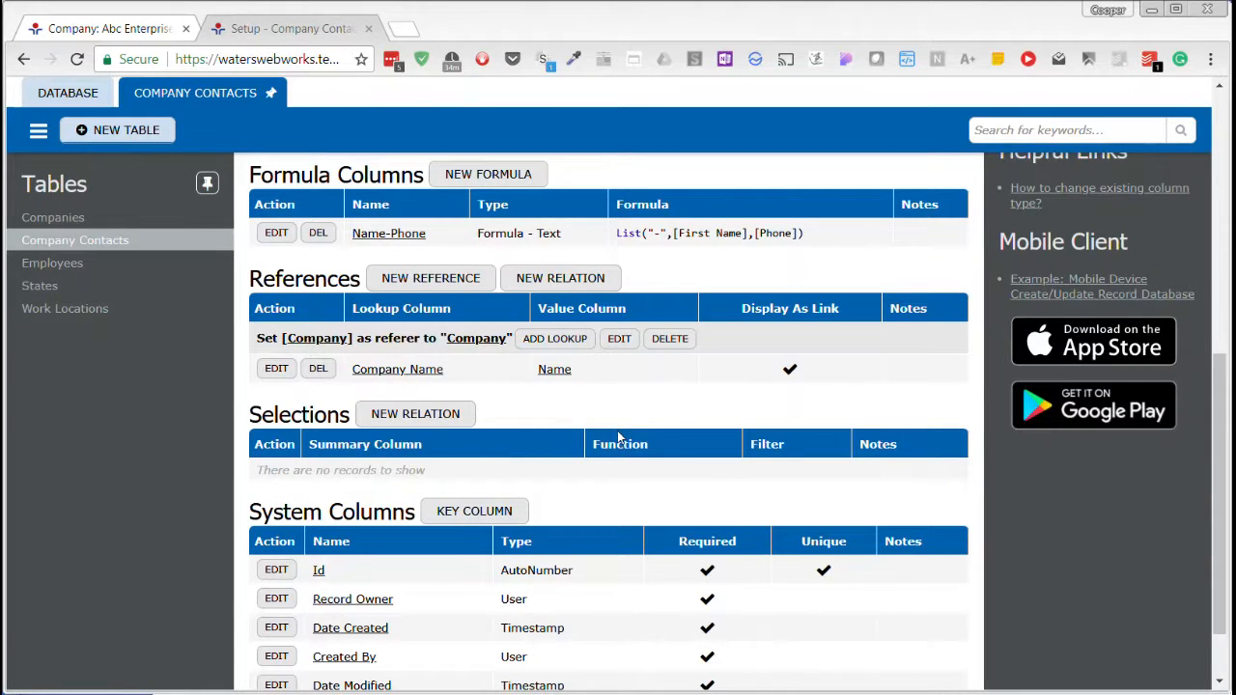
Review the Company Contacts table's columns, its formula column and its reference to the Company table.
scroll(619, 438, "up", 2)
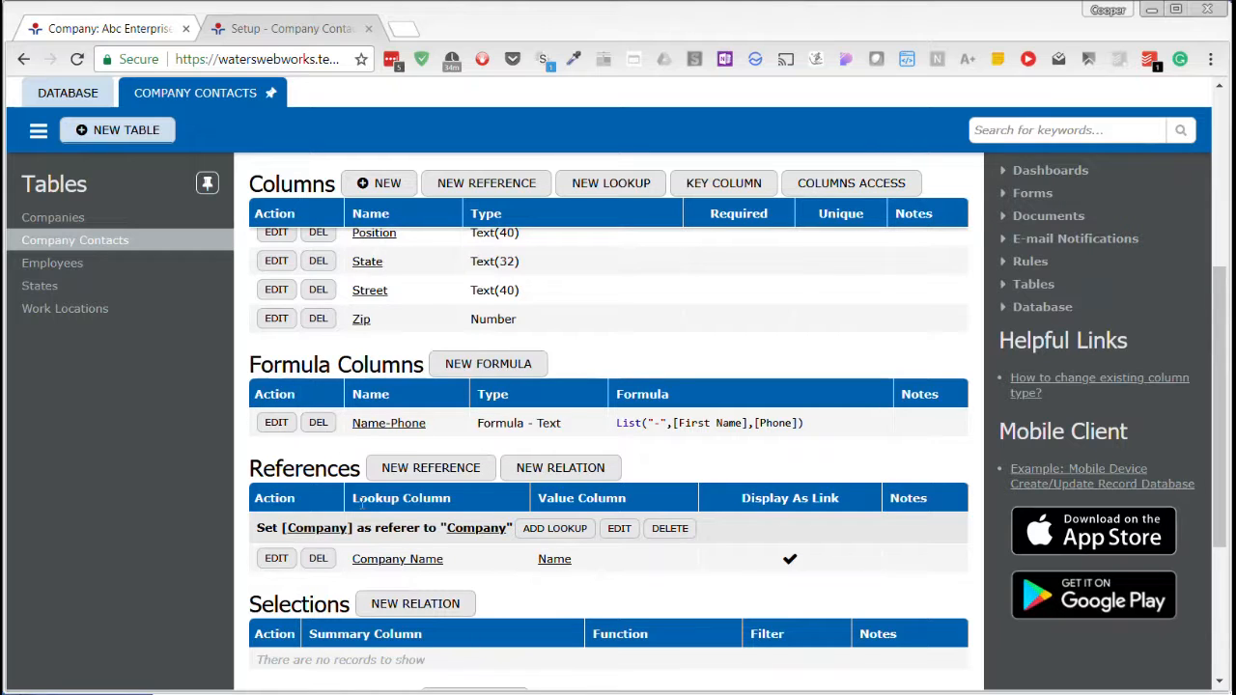
scroll(722, 502, "up", 3)
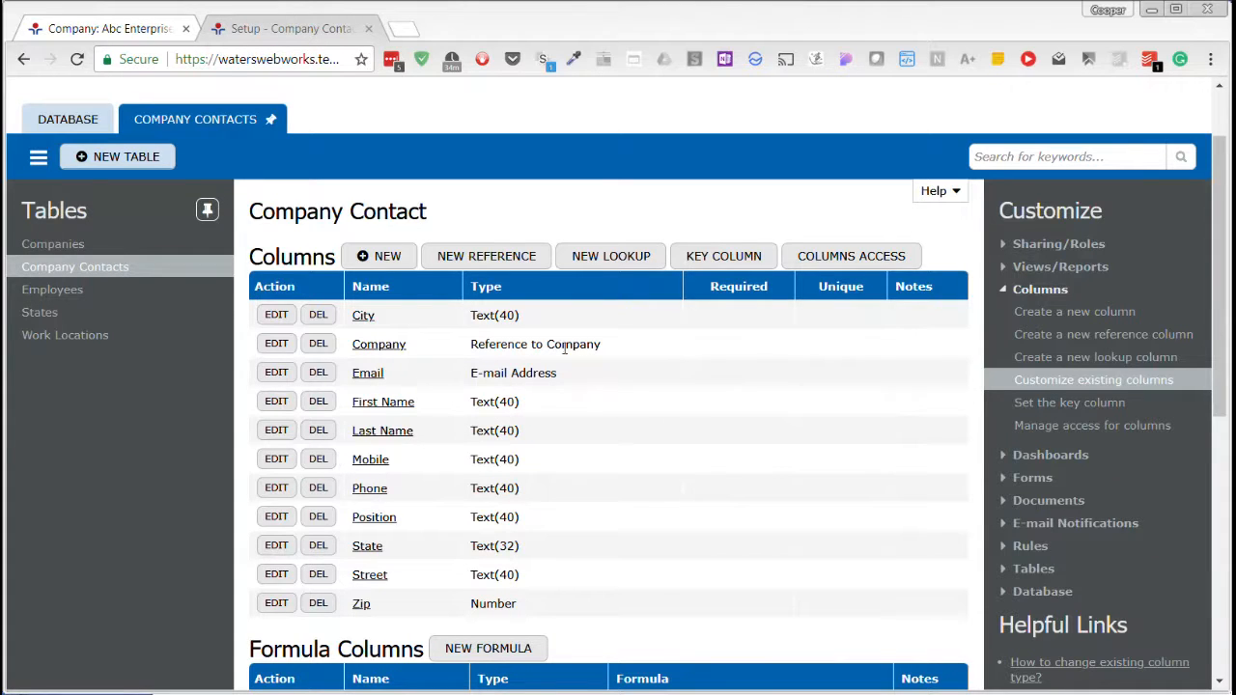
scroll(592, 427, "down", 1)
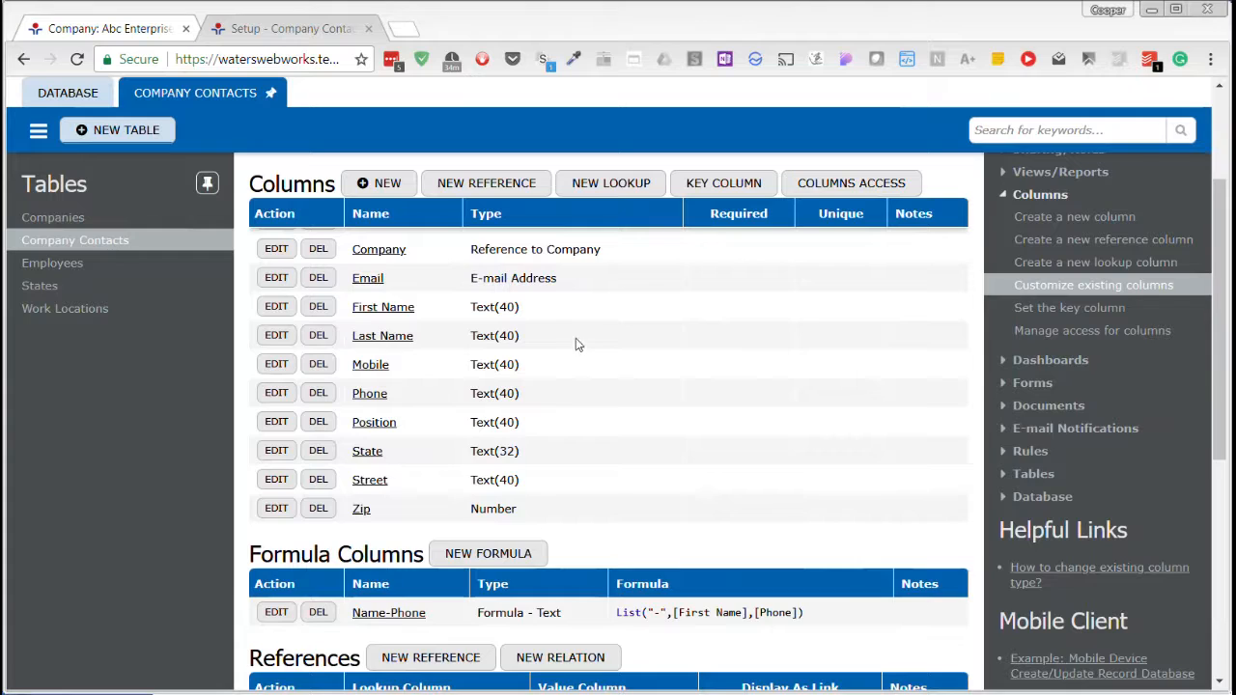
scroll(576, 343, "down", 2)
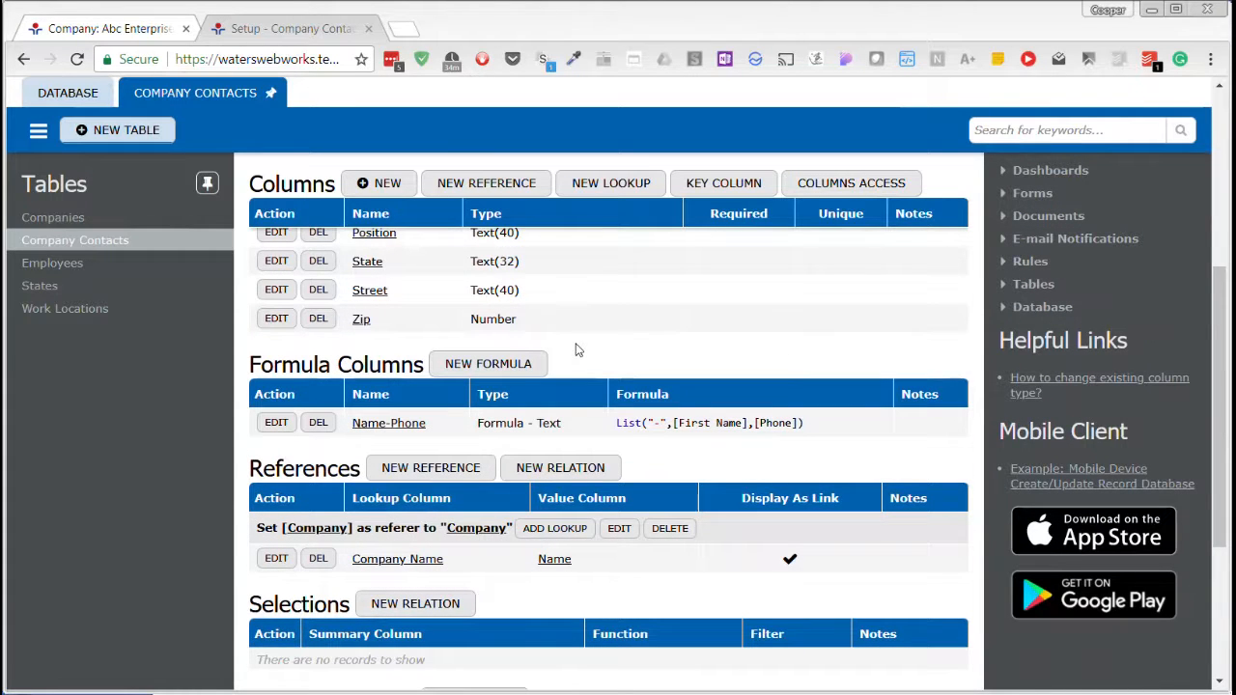
scroll(582, 377, "down", 1)
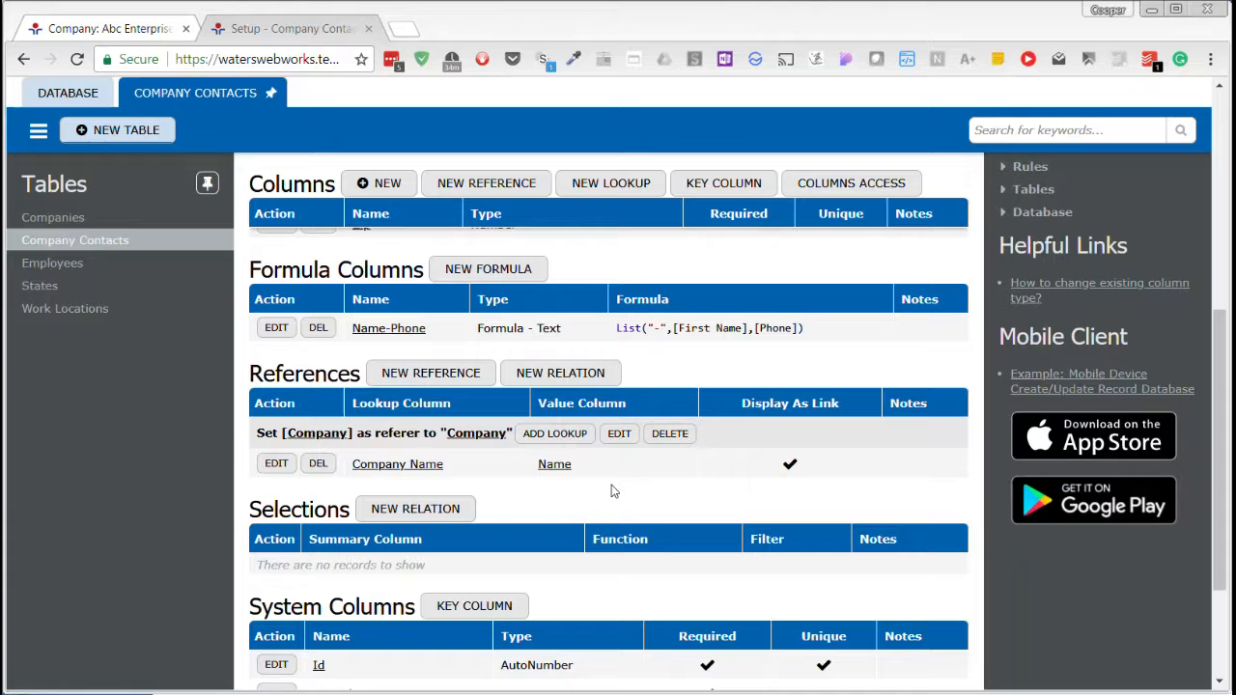
Delete the development branch of the Relations Tutorials database from the database-level setup and confirm the deletion.
scroll(611, 491, "up", 5)
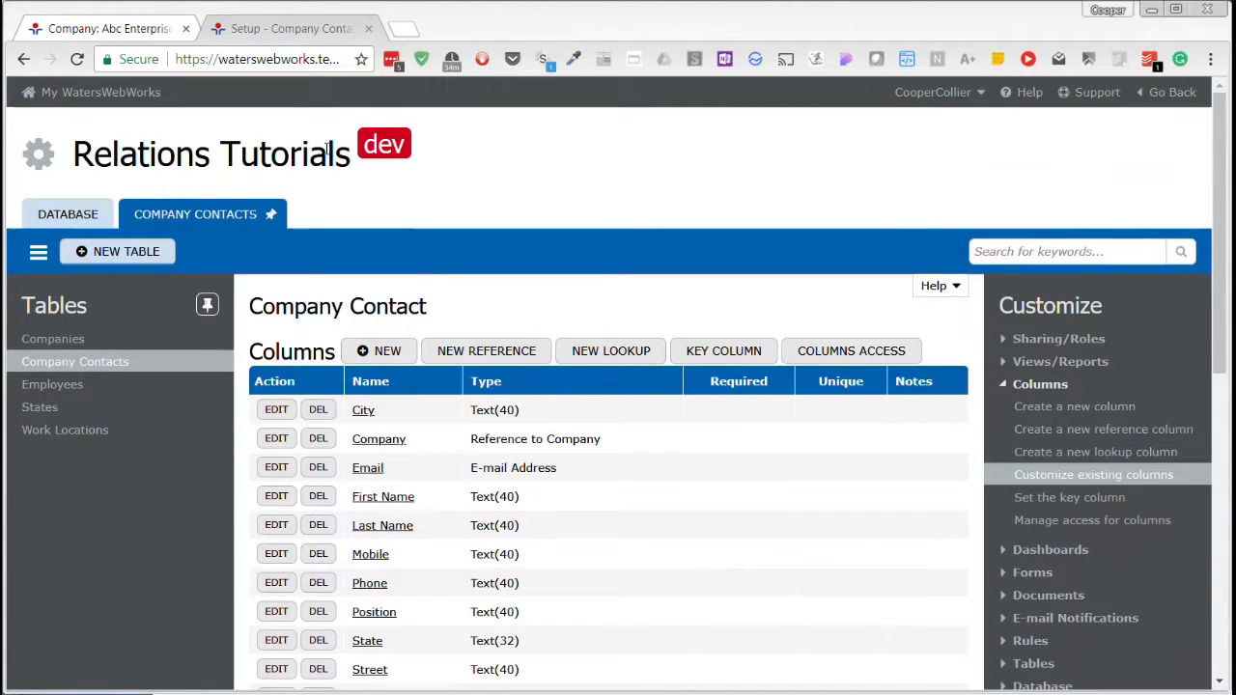
left_click(85, 217)
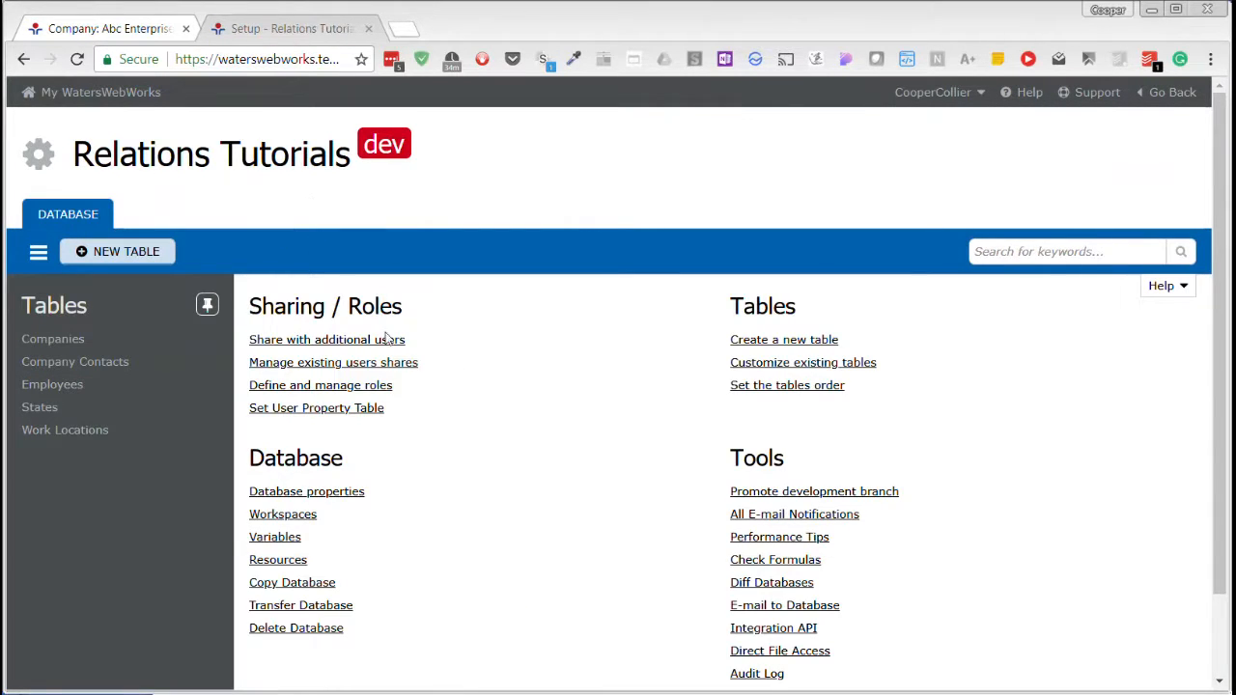
left_click(325, 637)
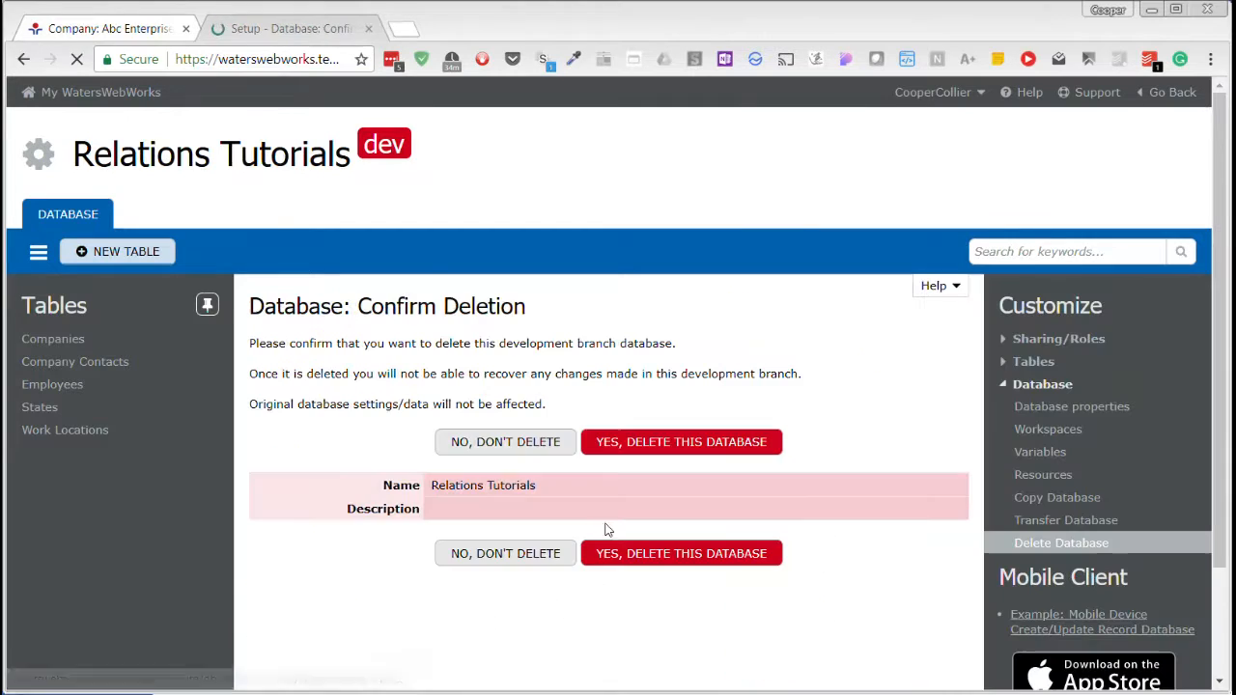
left_click(680, 448)
left_click(674, 164)
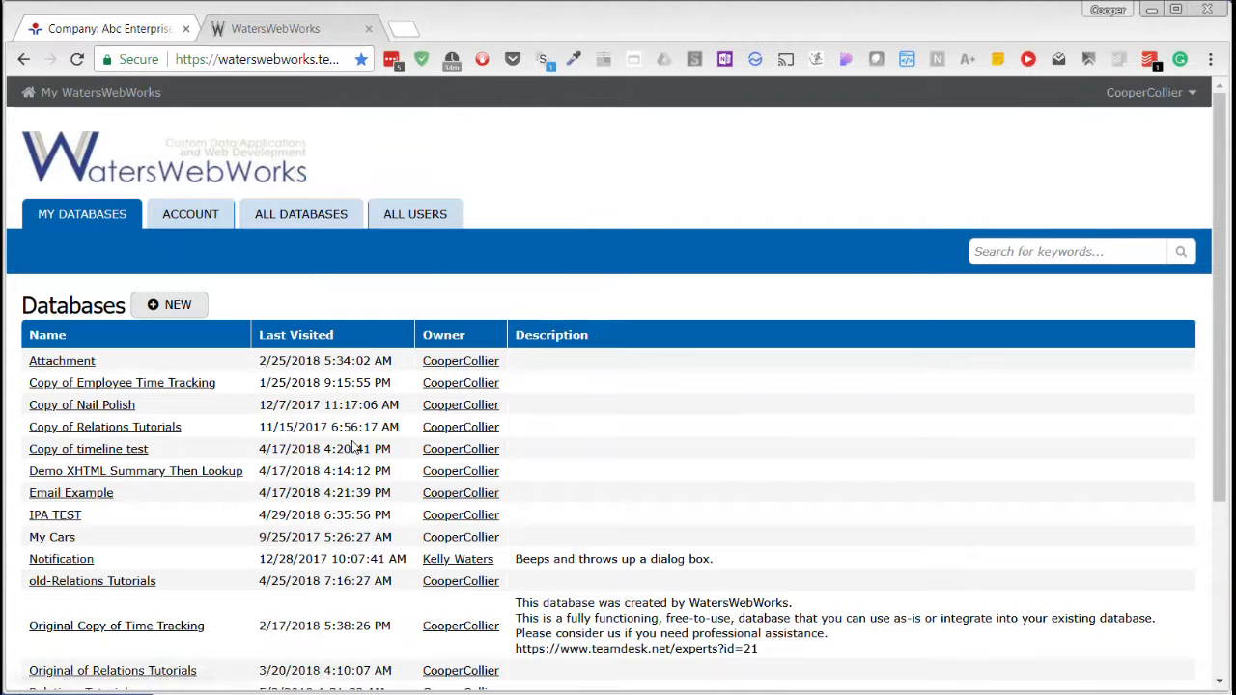
Close the browser tab with the old company record and open the Relations Tutorials database from the database list.
left_click(125, 29)
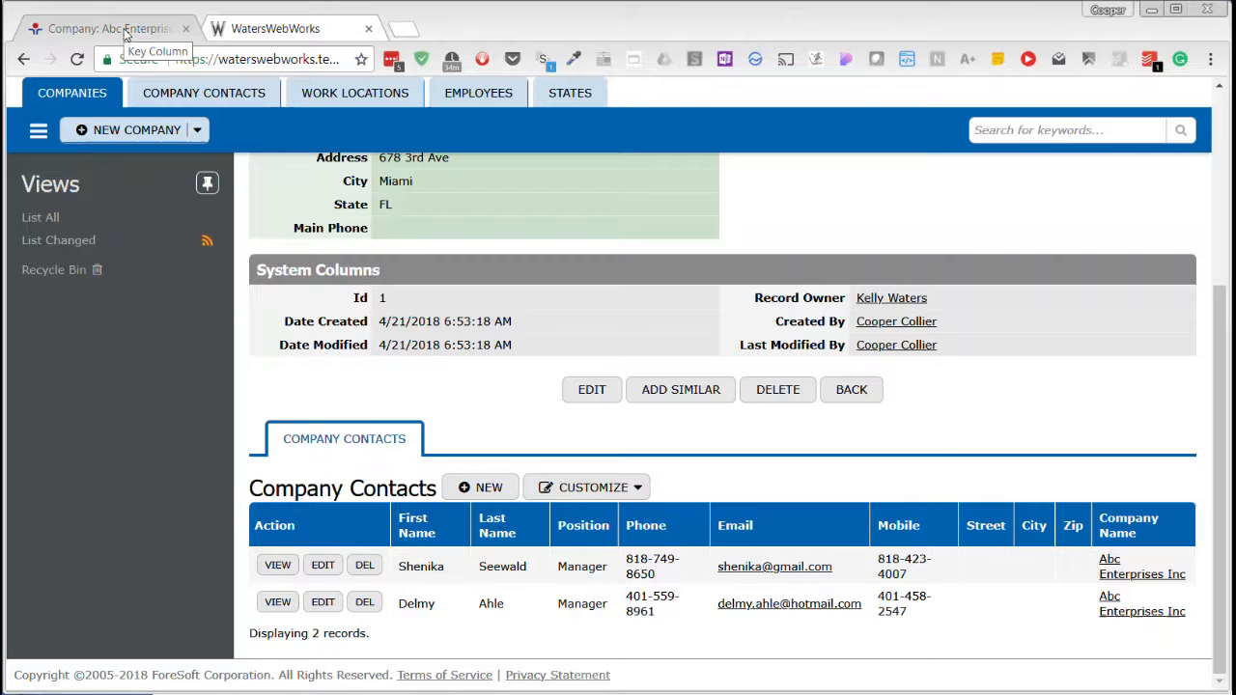
left_click(187, 29)
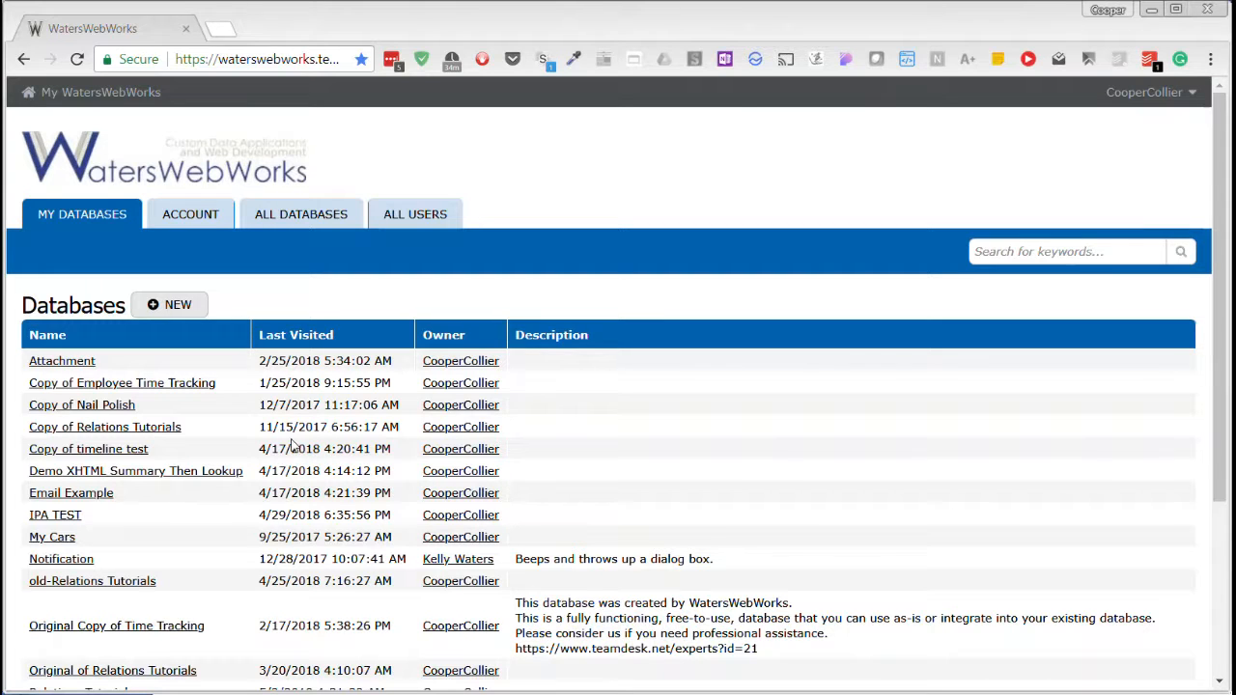
scroll(293, 448, "down", 3)
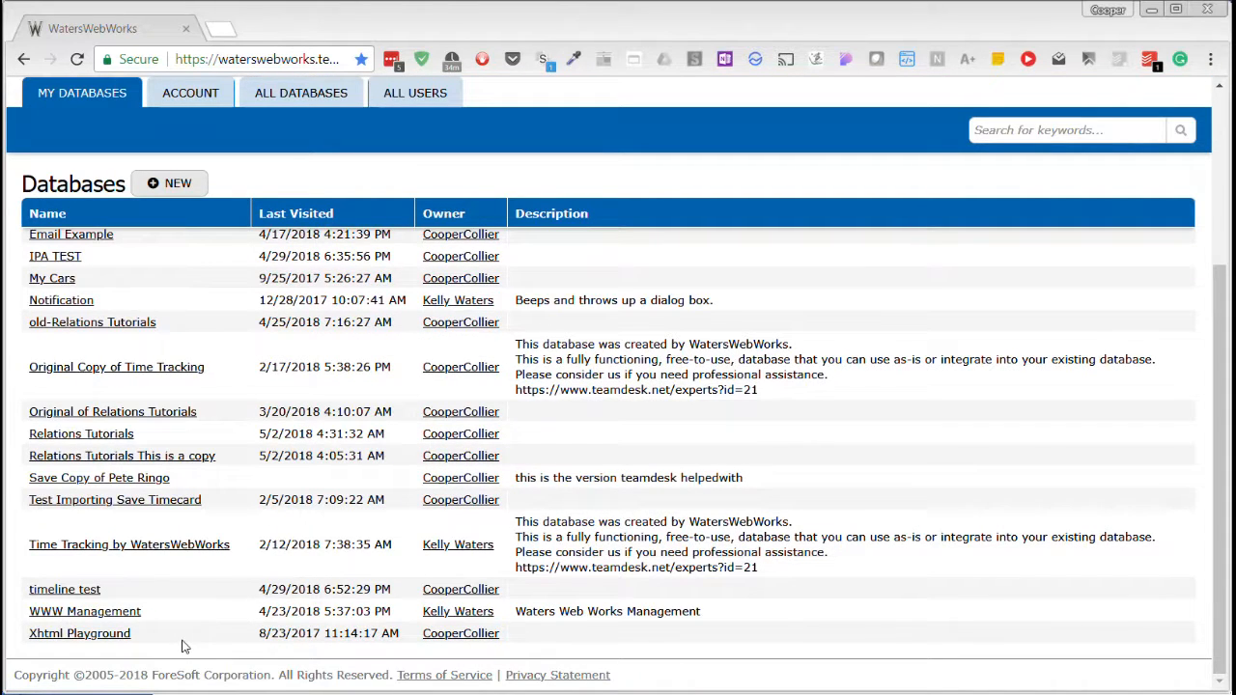
scroll(184, 591, "up", 2)
scroll(176, 597, "down", 1)
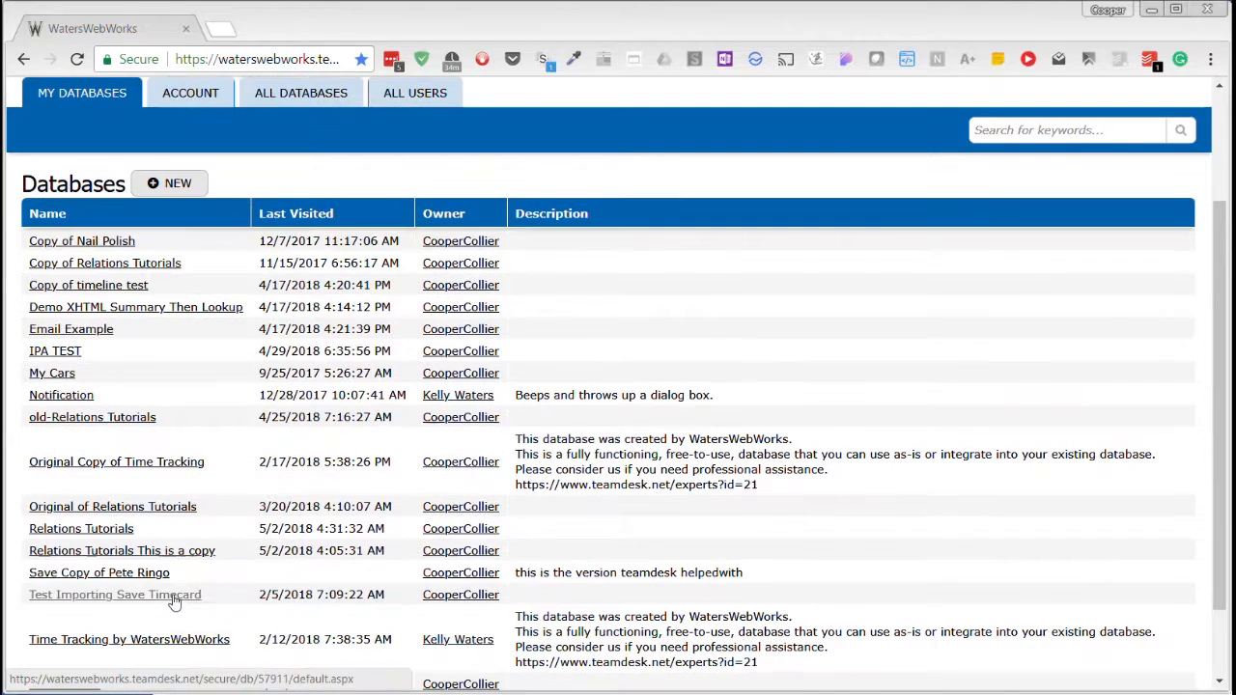
left_click(114, 531)
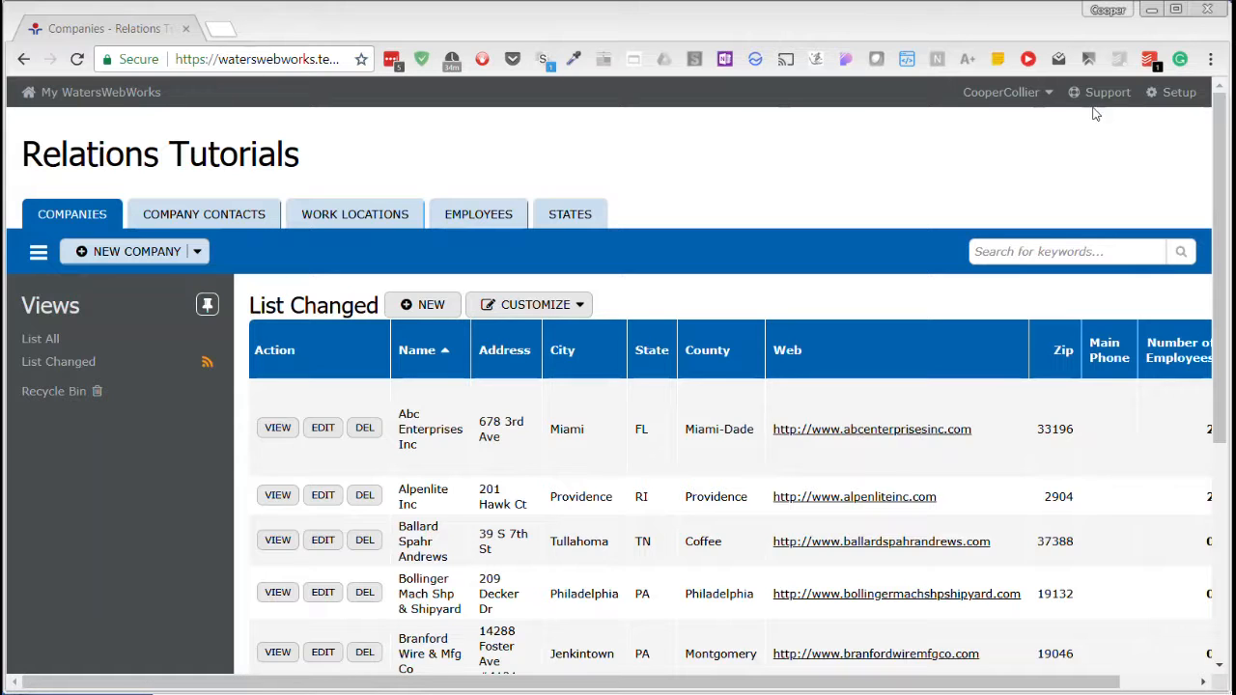
Enter the database setup and open the existing columns of the Company Contacts table for customization.
right_click(1174, 92)
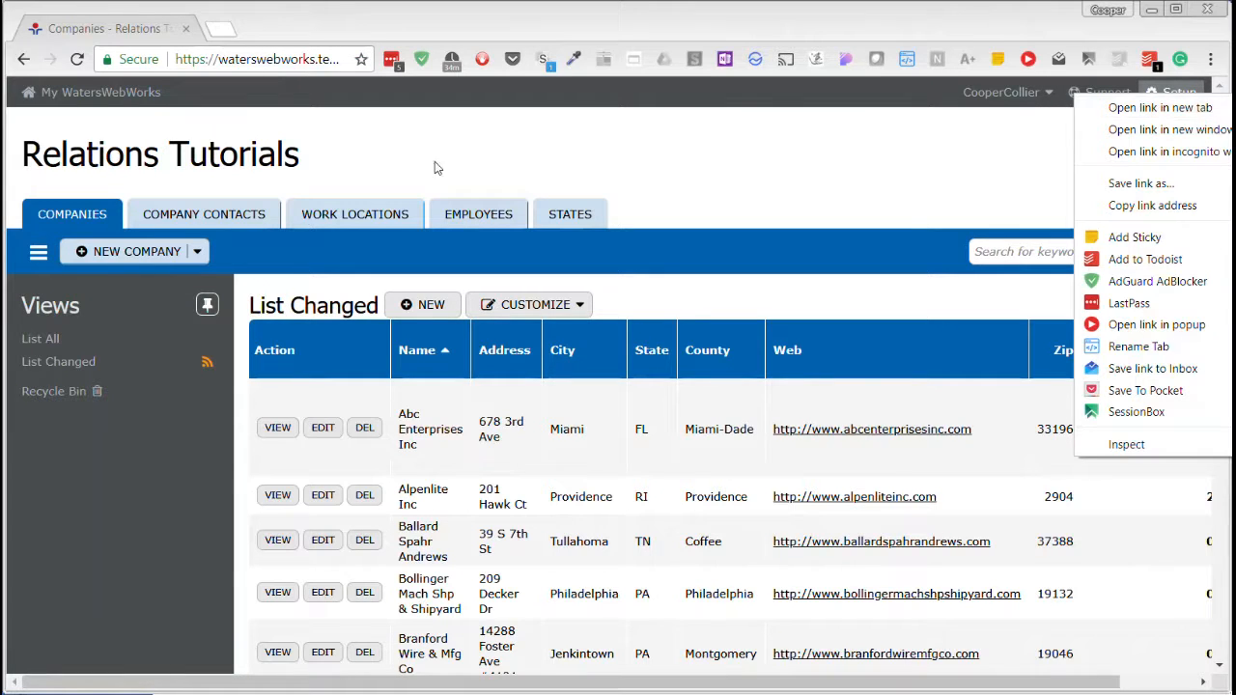
left_click(1000, 177)
left_click(1190, 102)
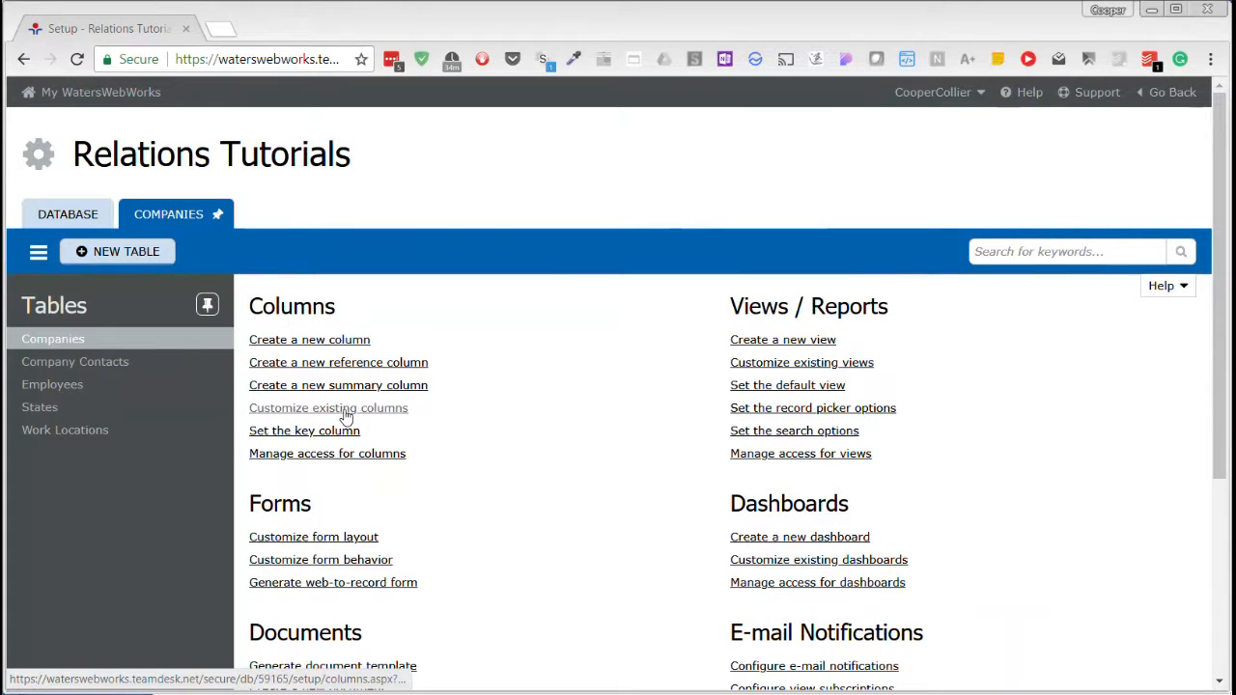
left_click(111, 371)
left_click(350, 409)
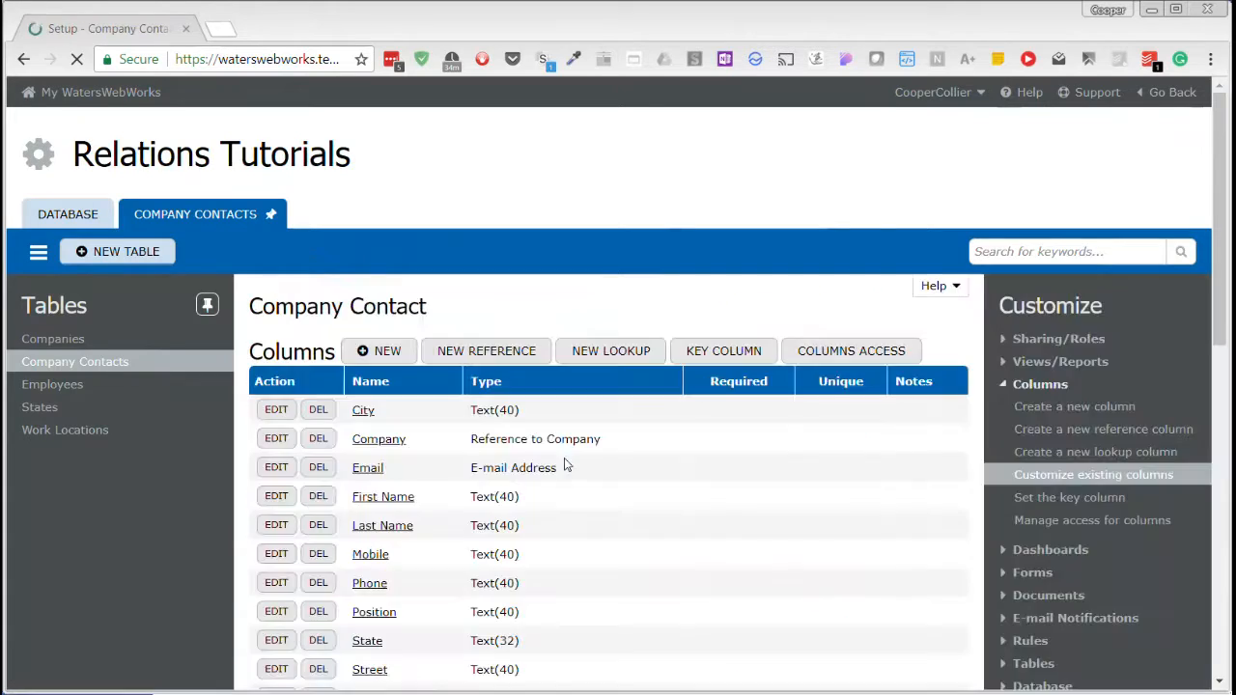
Examine the Company Contacts table's columns and the lookup columns under its reference to Company.
scroll(539, 435, "down", 2)
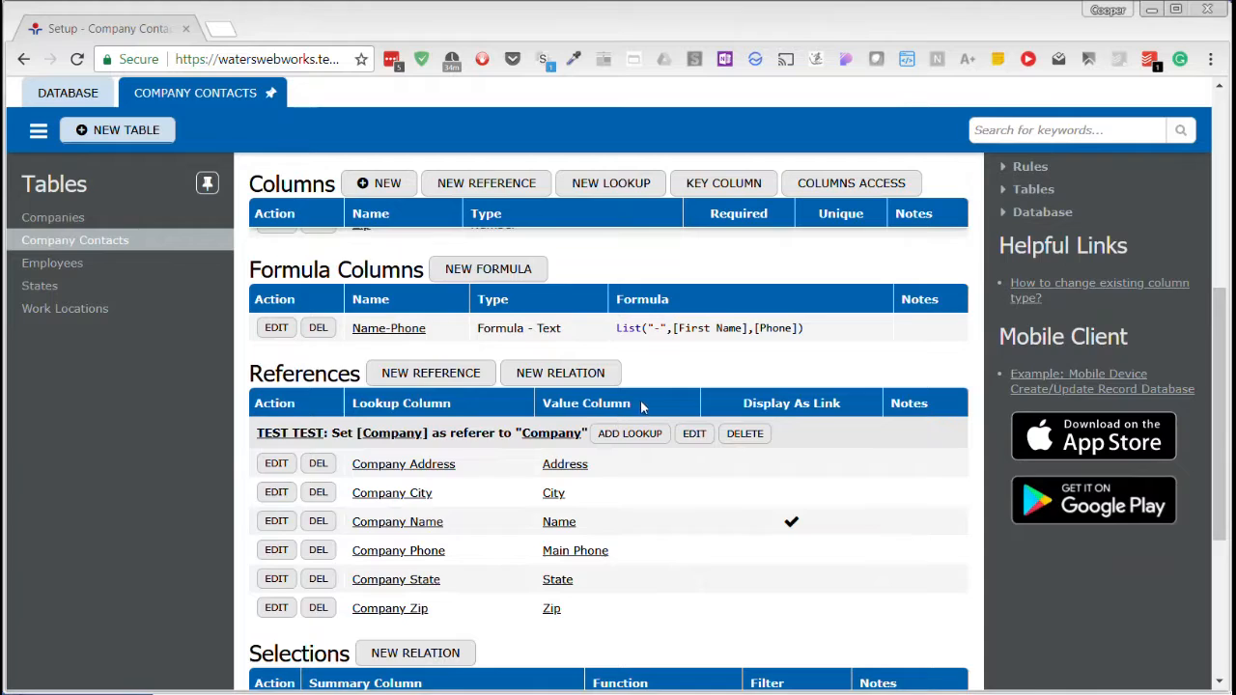
scroll(642, 408, "up", 2)
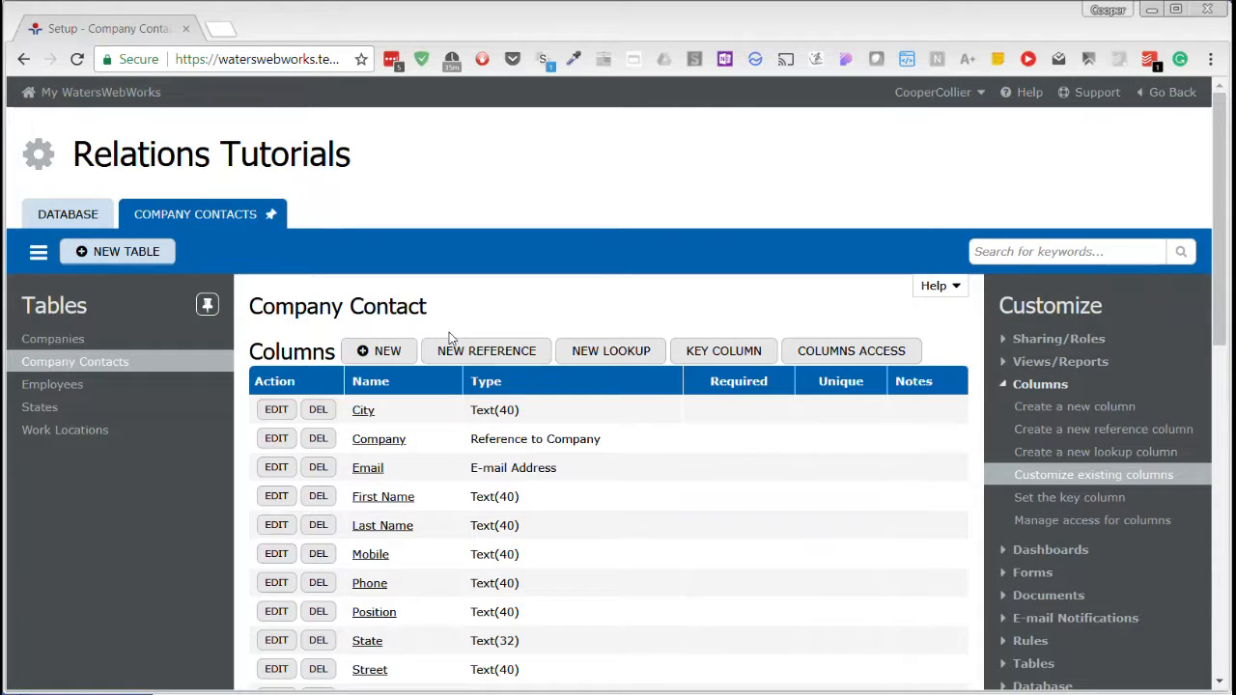
scroll(576, 443, "down", 1)
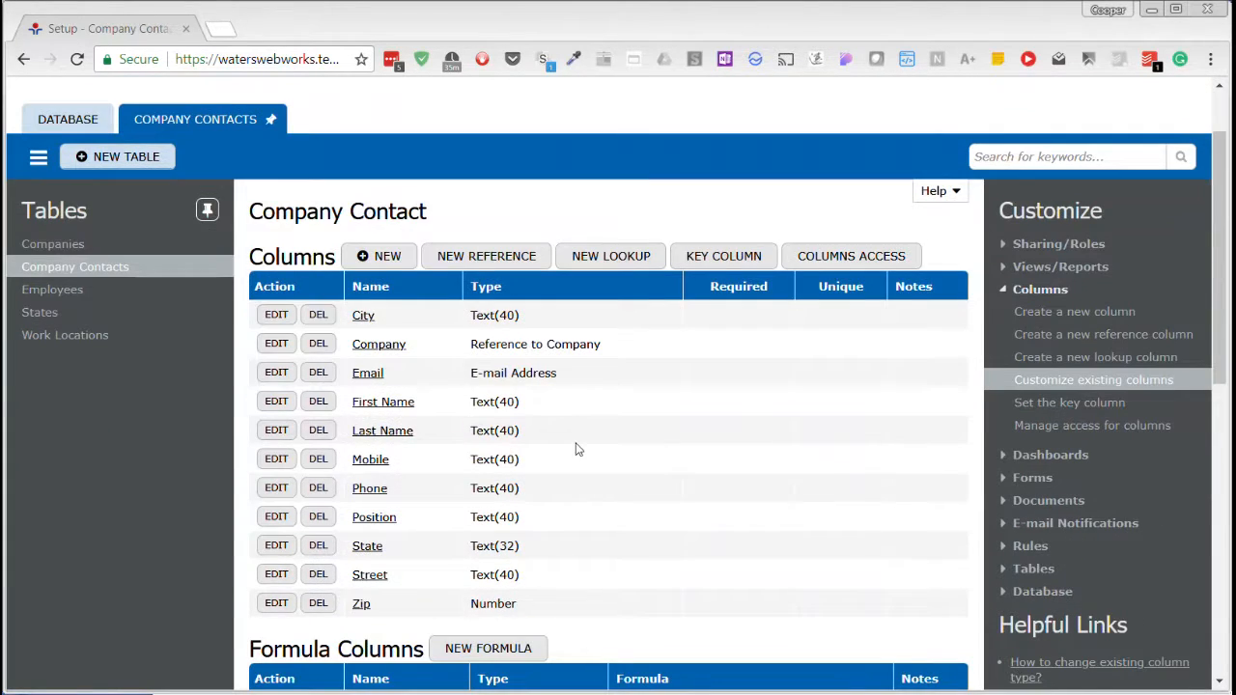
scroll(576, 449, "up", 1)
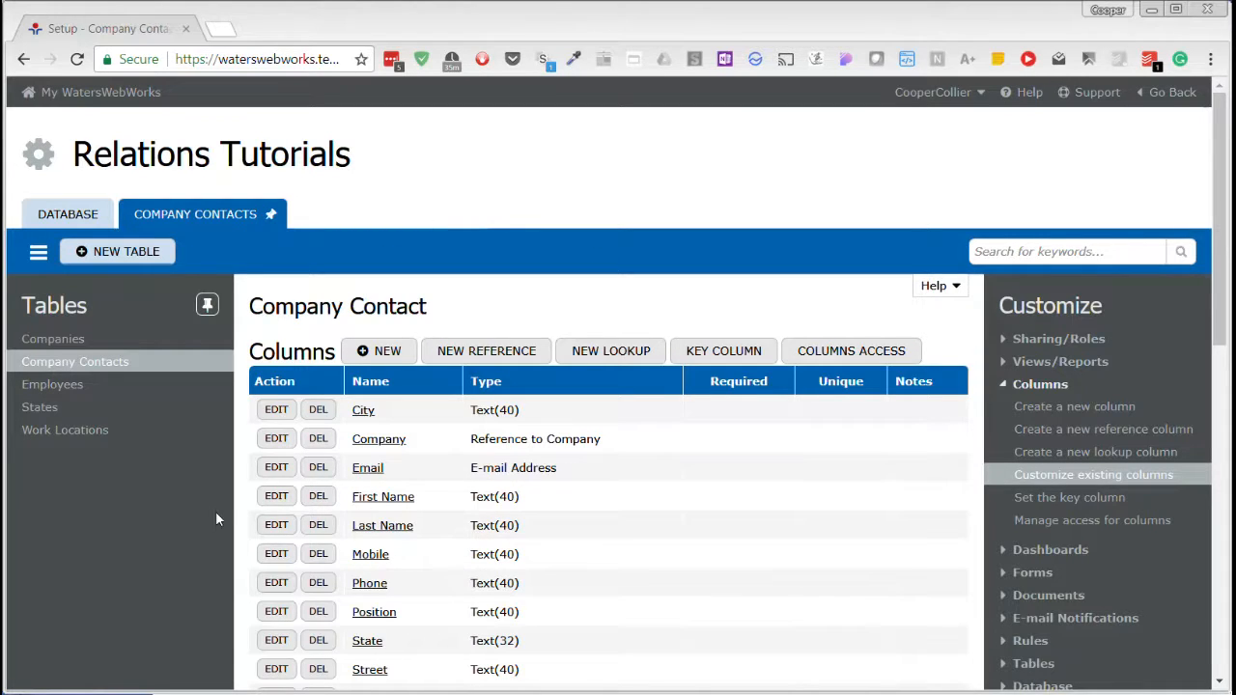
Create a development branch of the Relations Tutorials database with the default user setting and confirm it.
left_click(68, 215)
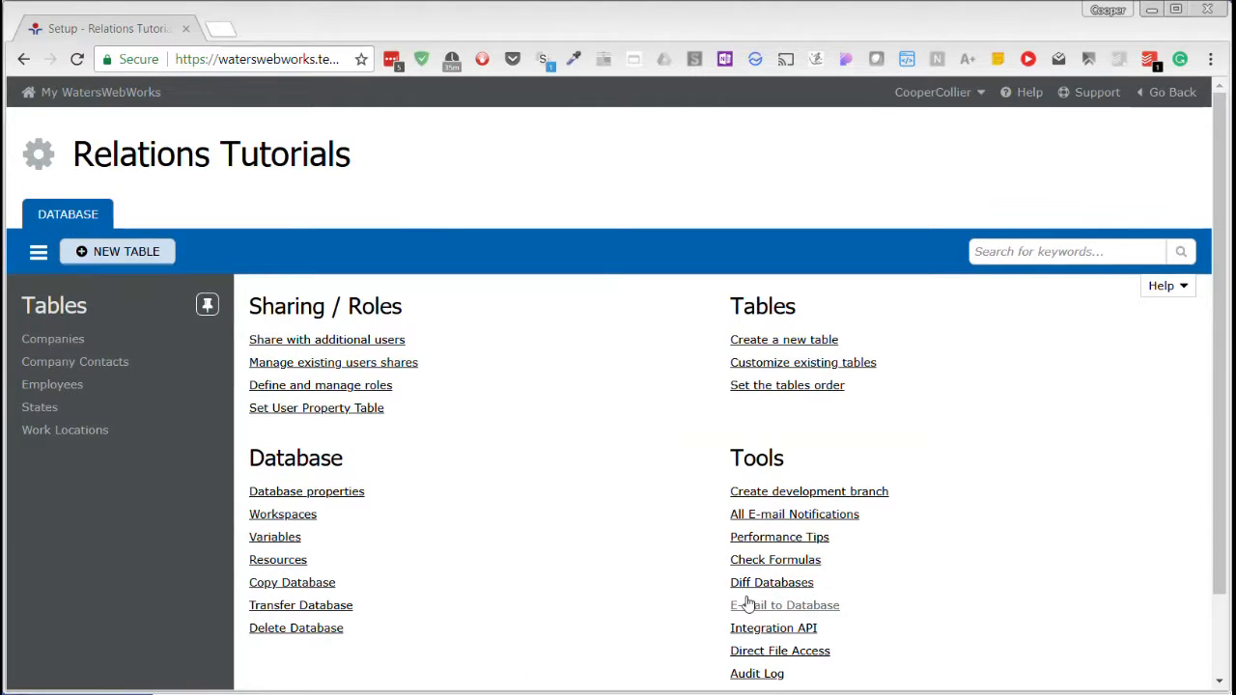
left_click(844, 491)
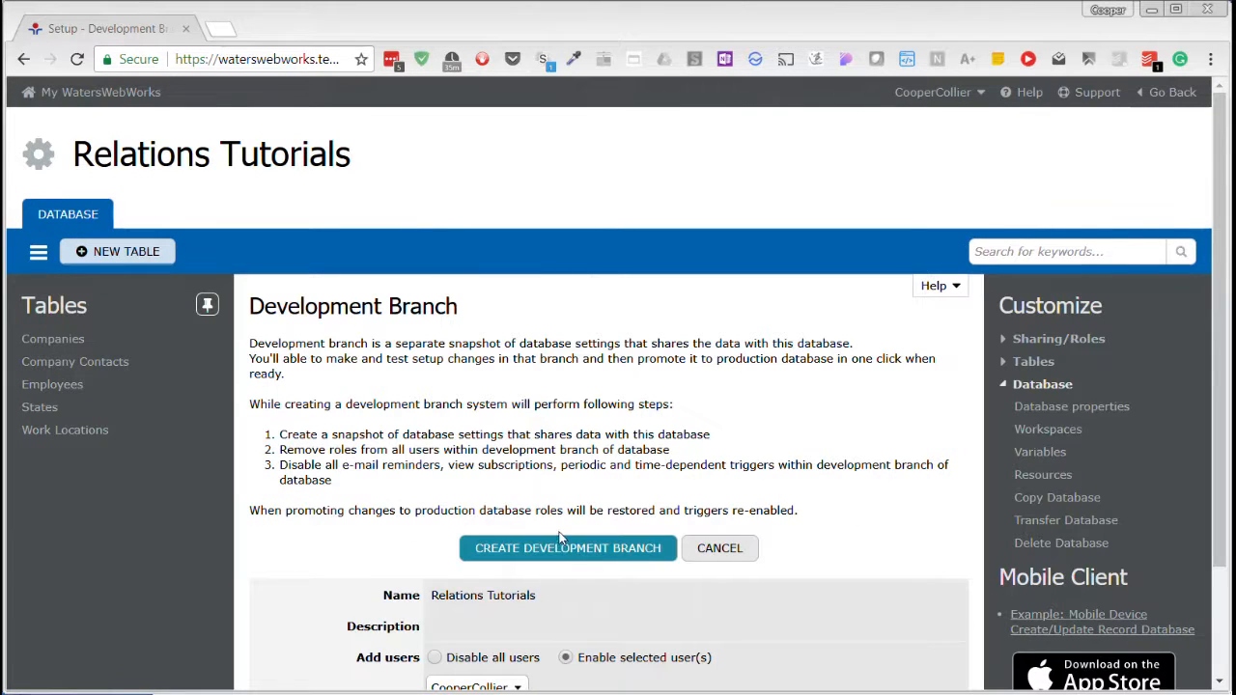
left_click(568, 553)
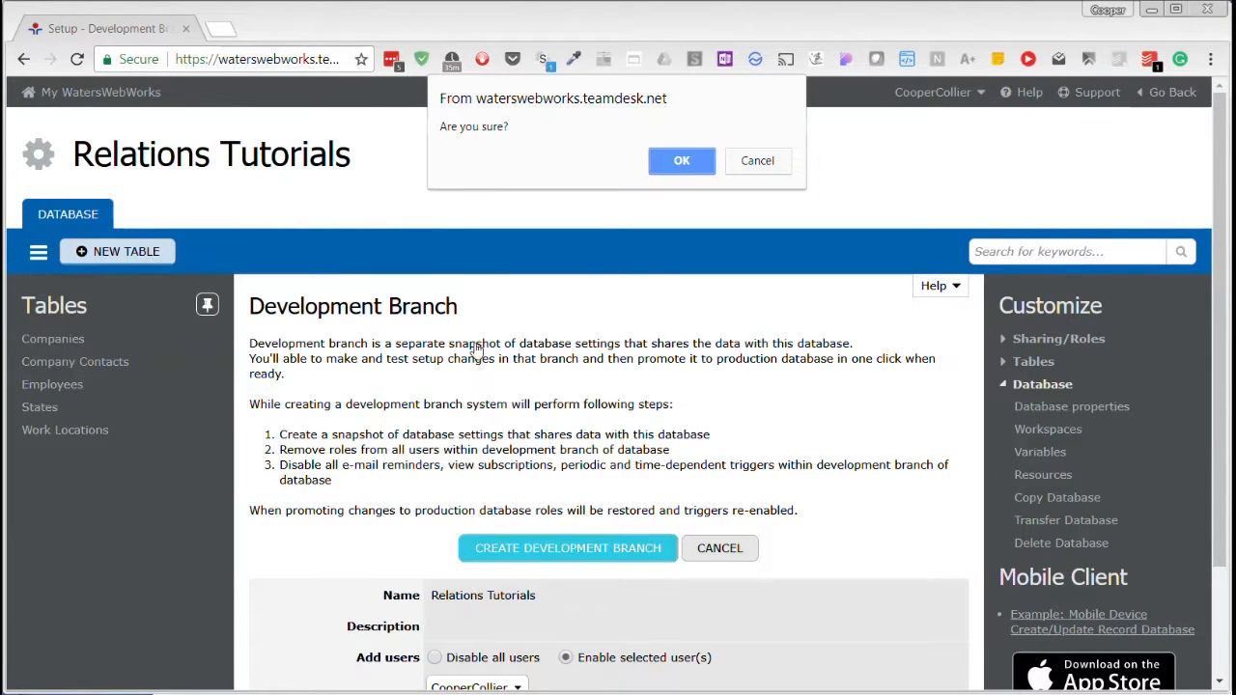
left_click(704, 162)
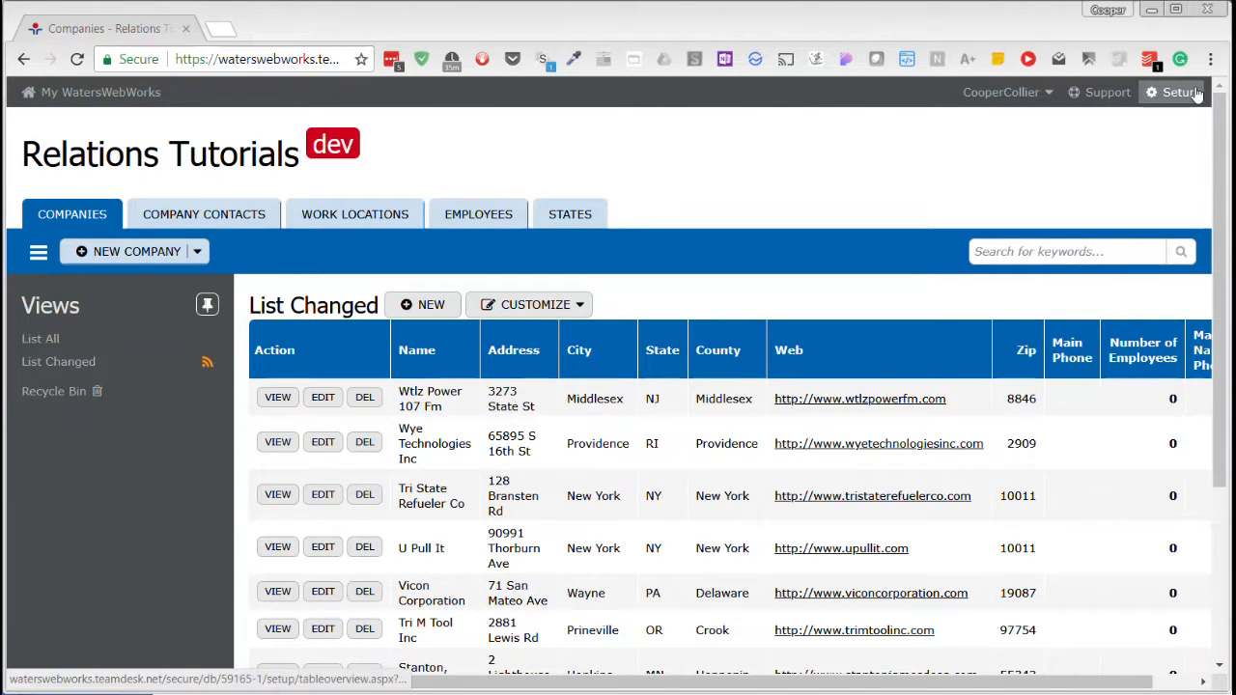
Open the development branch's setup in a new browser tab and switch to that tab.
right_click(1196, 94)
left_click(1186, 105)
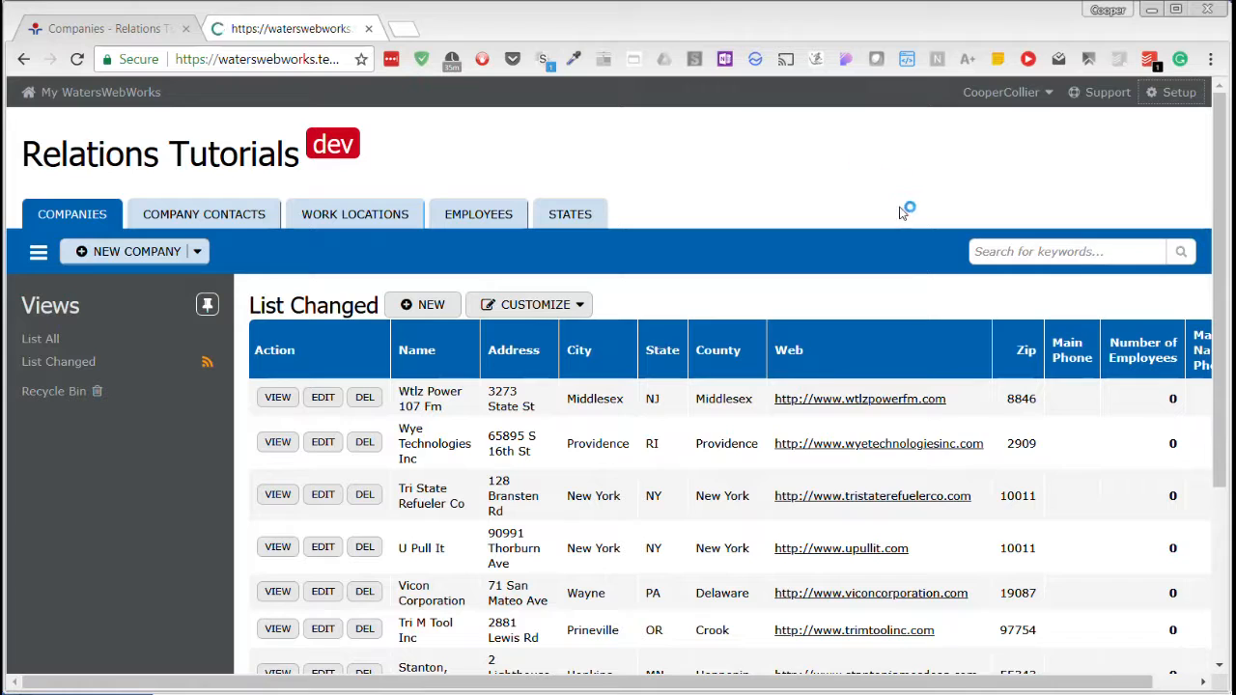
left_click(281, 32)
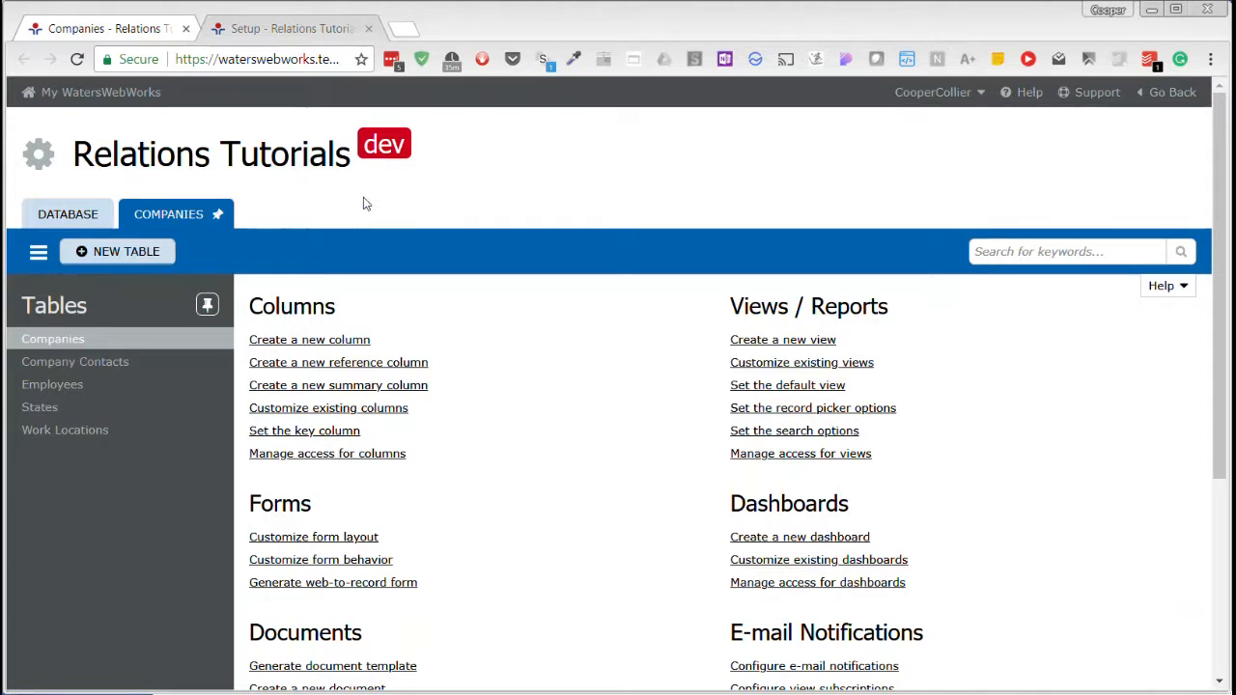
left_click(121, 371)
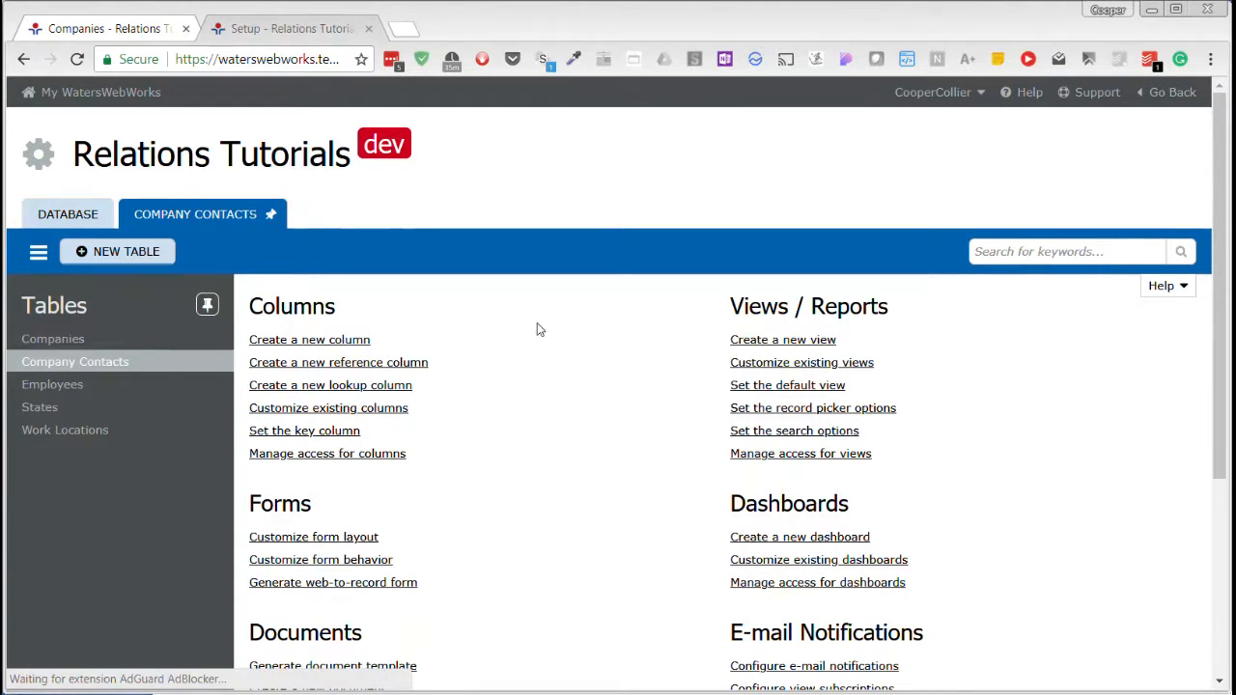
scroll(562, 404, "down", 1)
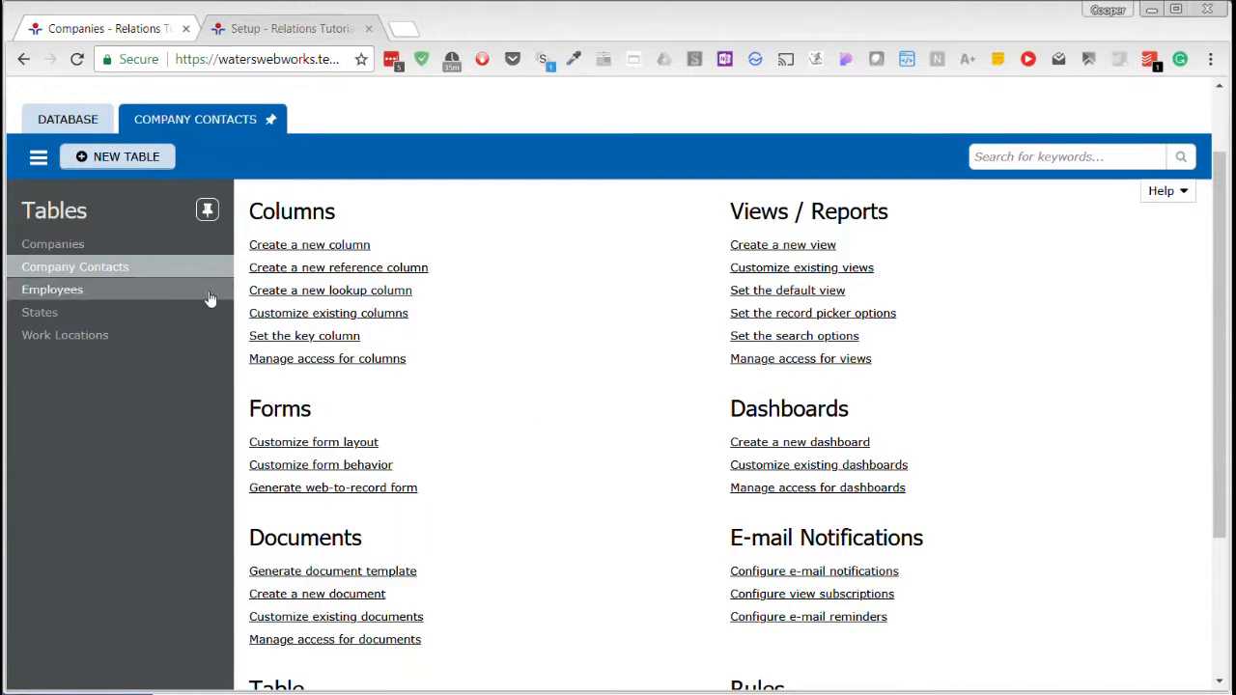
left_click(74, 243)
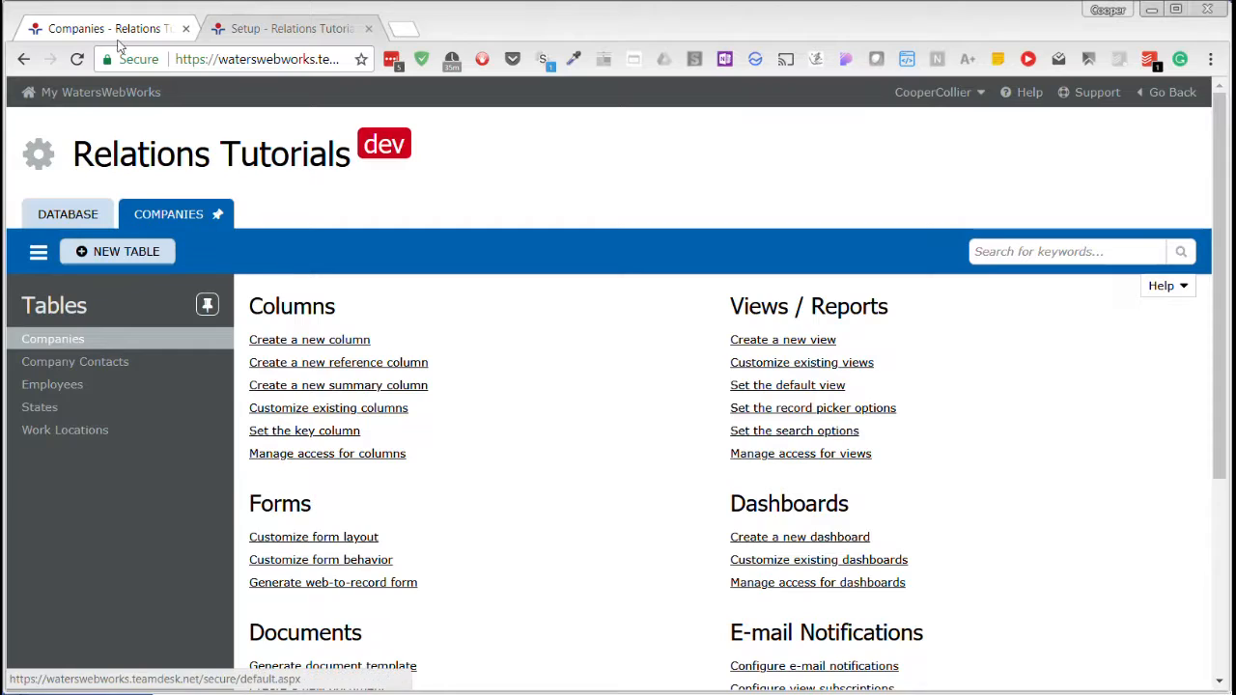
In the tab with the company list, open the Wtlz Power 107 Fm record and review its details and Company Contacts section.
key("ctrl+Tab")
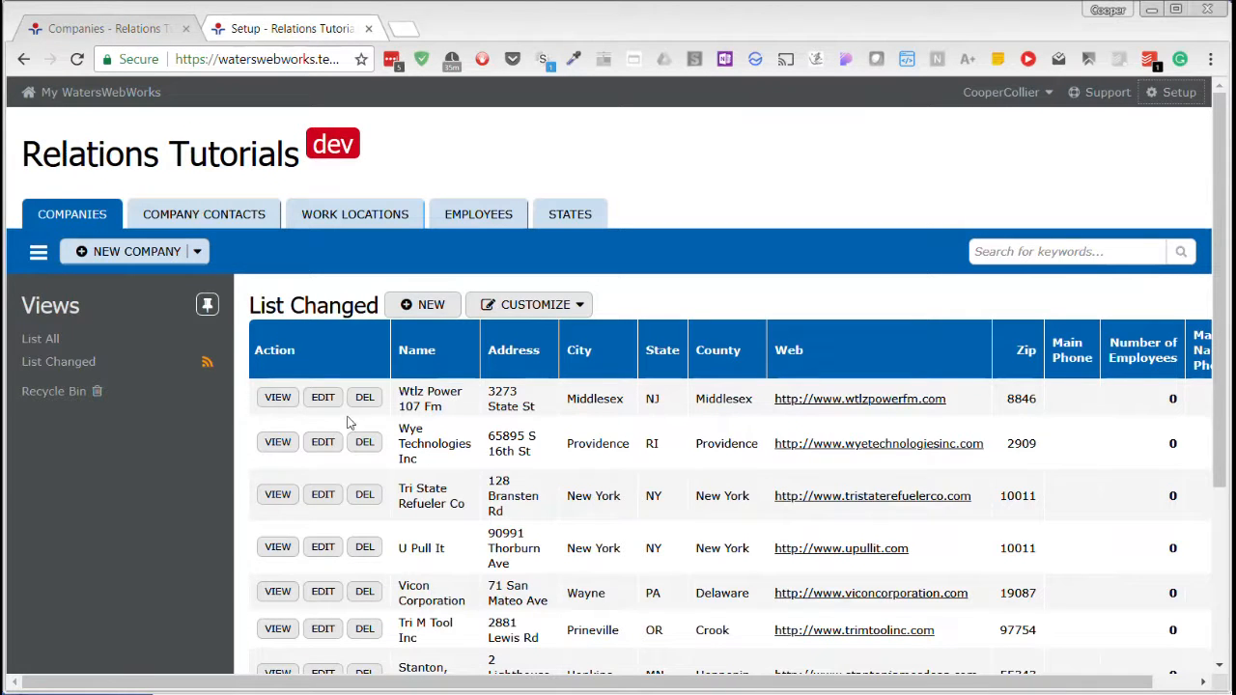
left_click(277, 399)
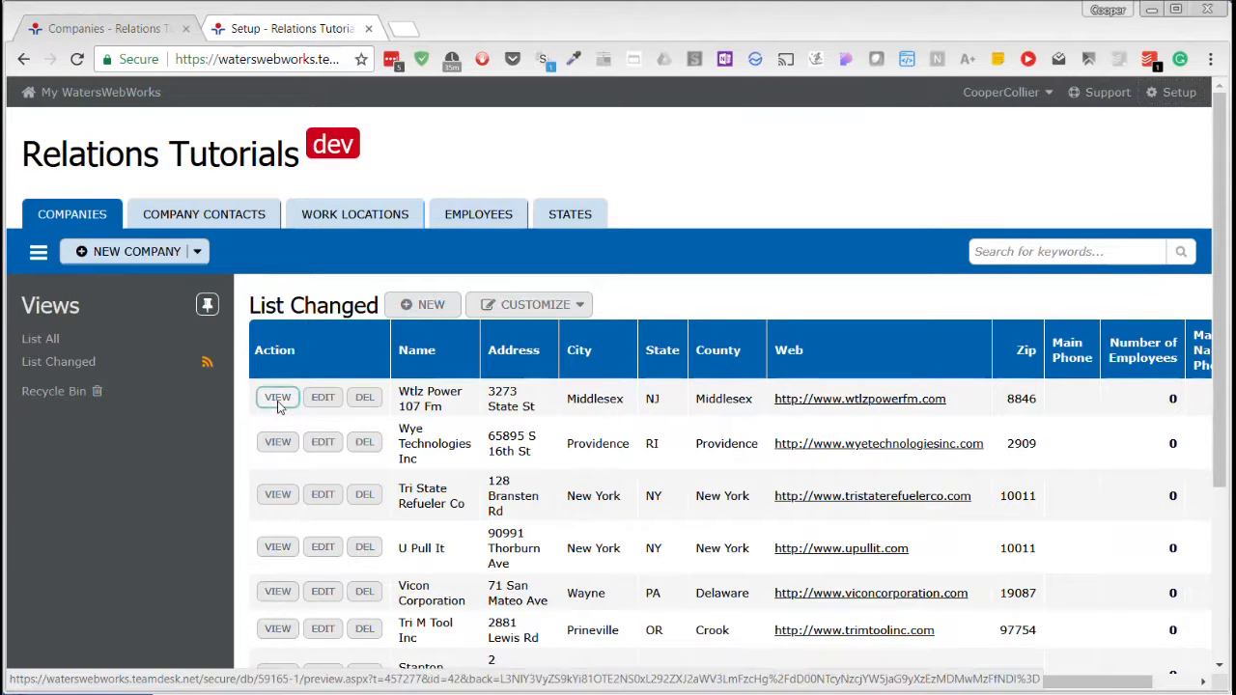
scroll(540, 446, "down", 3)
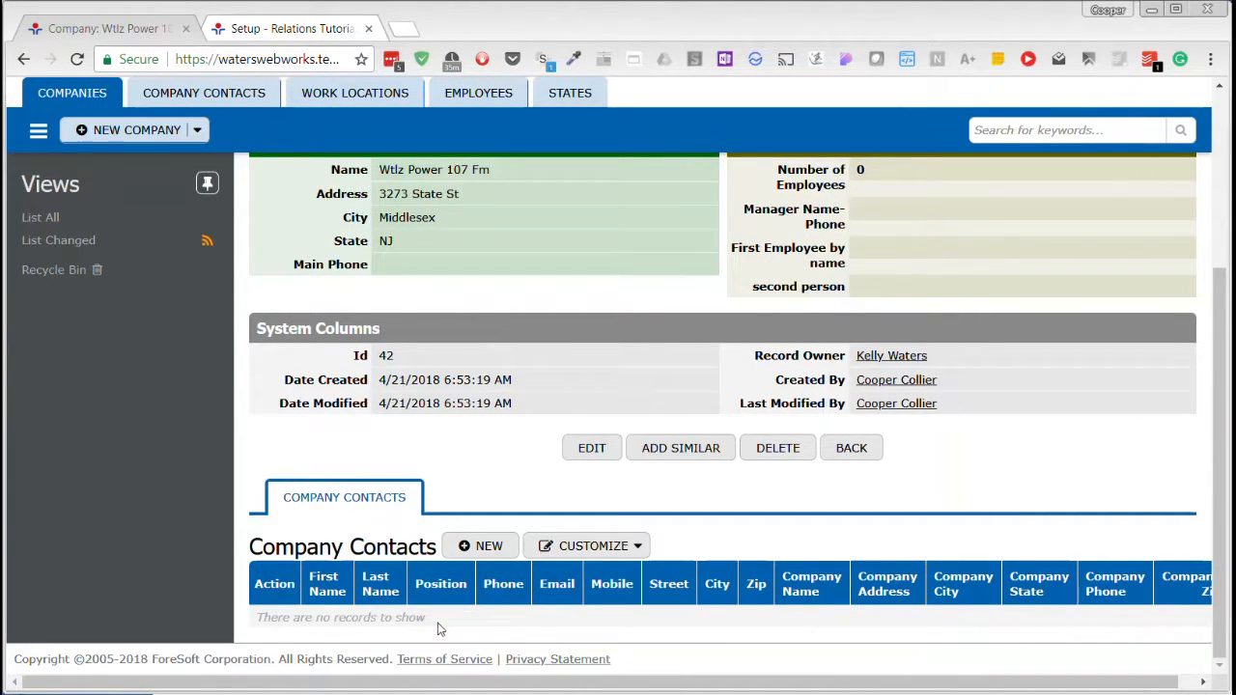
mouse_move(830, 246)
mouse_move(793, 353)
scroll(794, 353, "up", 3)
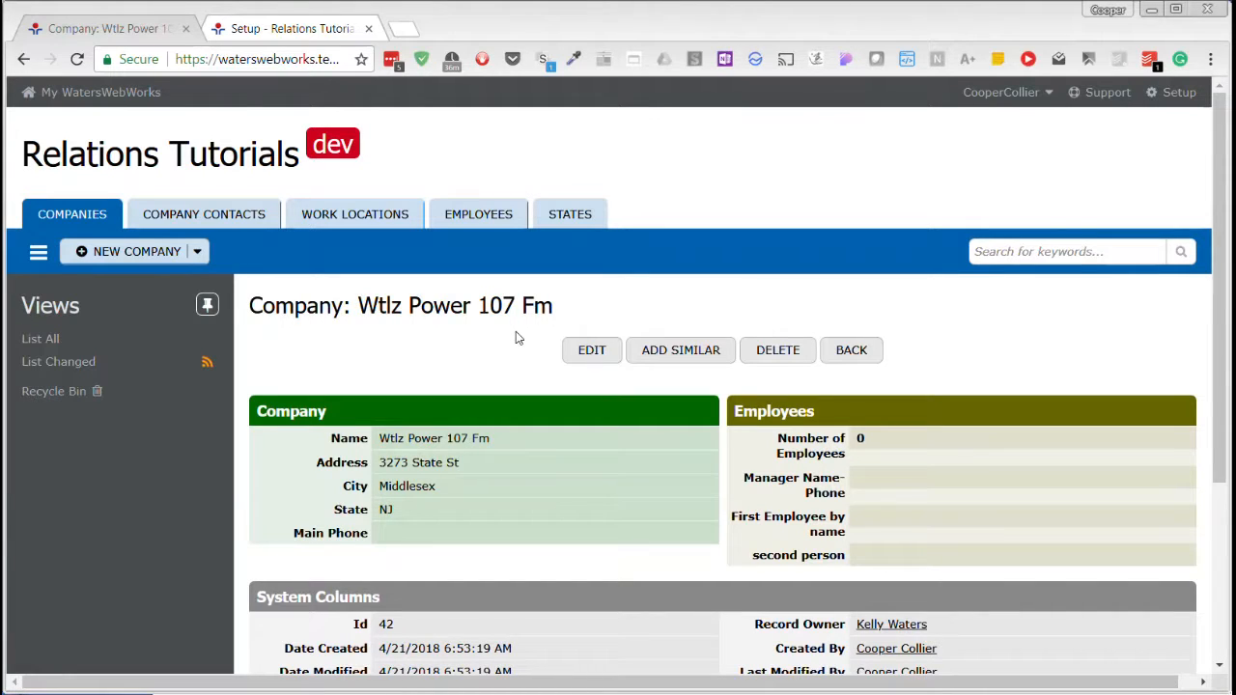
scroll(525, 435, "down", 2)
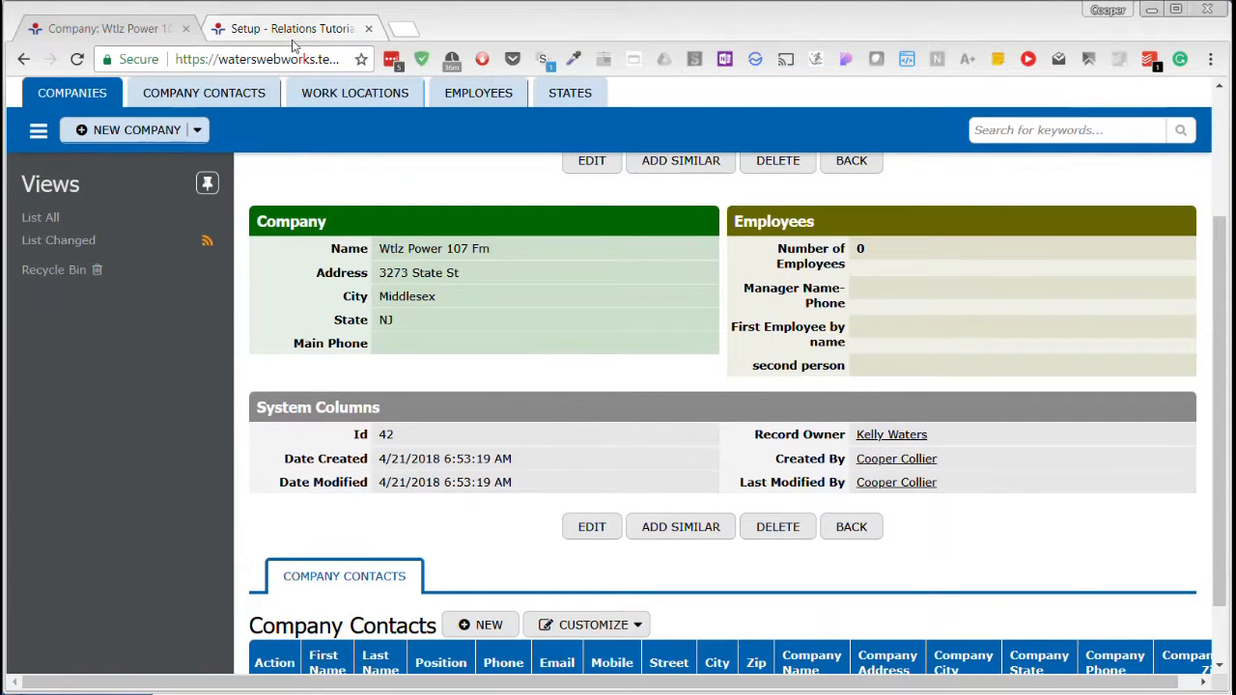
Switch to the Company Contacts table and open the first listed contact's record, which belongs to East Coast Marketing.
scroll(256, 234, "up", 1)
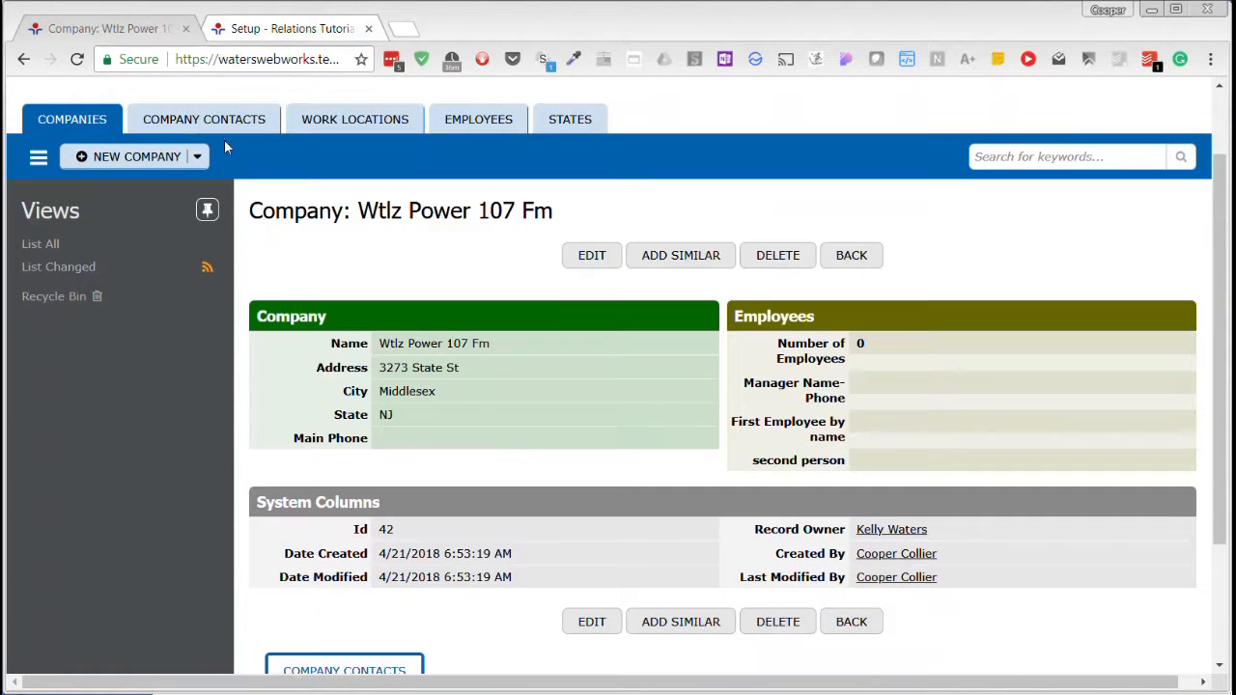
left_click(219, 122)
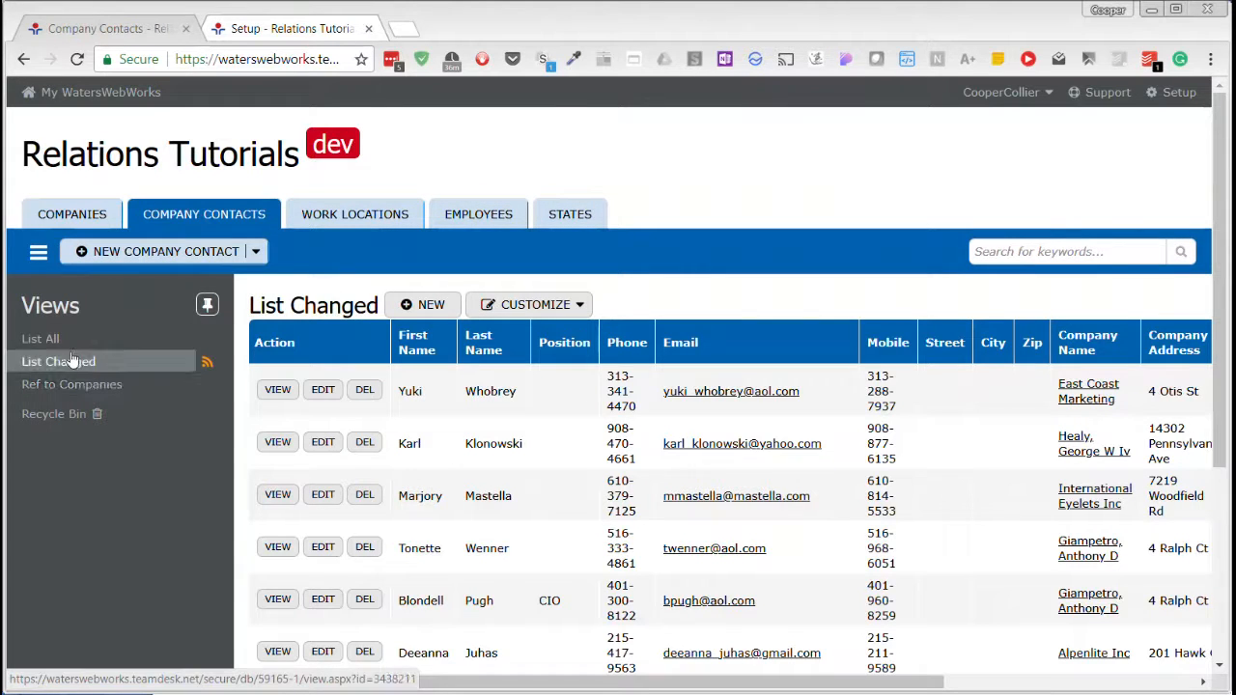
left_click(278, 391)
scroll(705, 401, "down", 1)
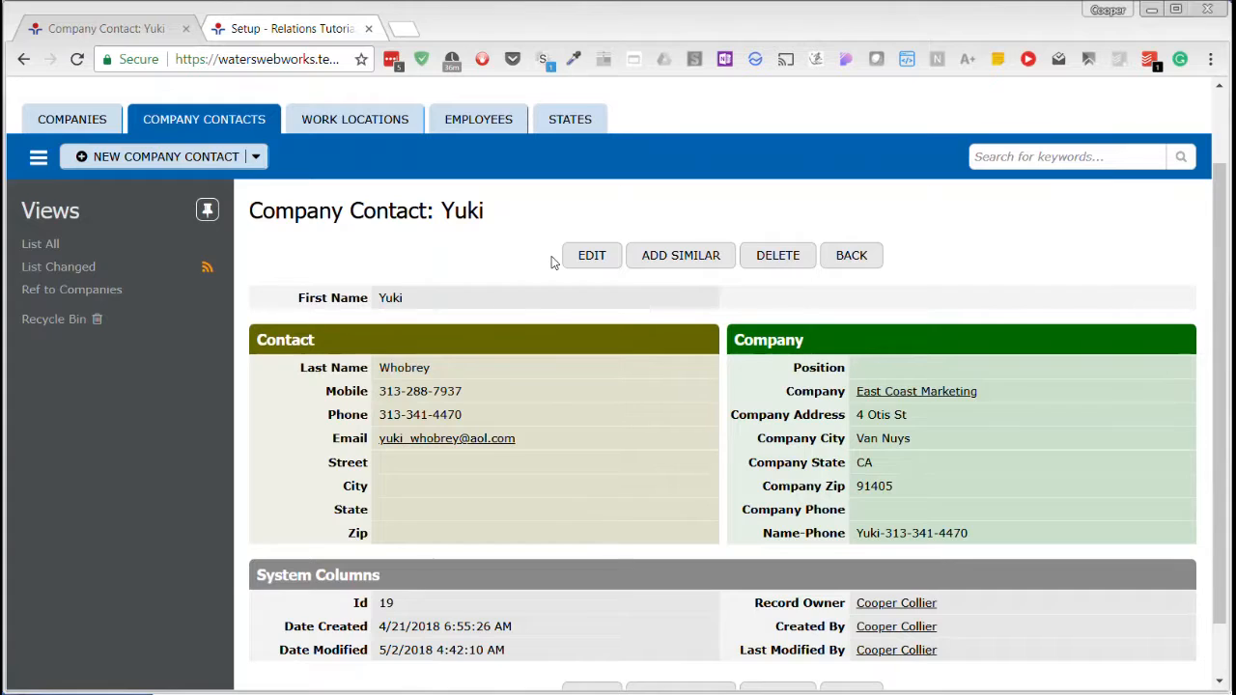
Set the East Coast Marketing contact's Position to Manager, save the record and return to the contact list.
left_click(589, 256)
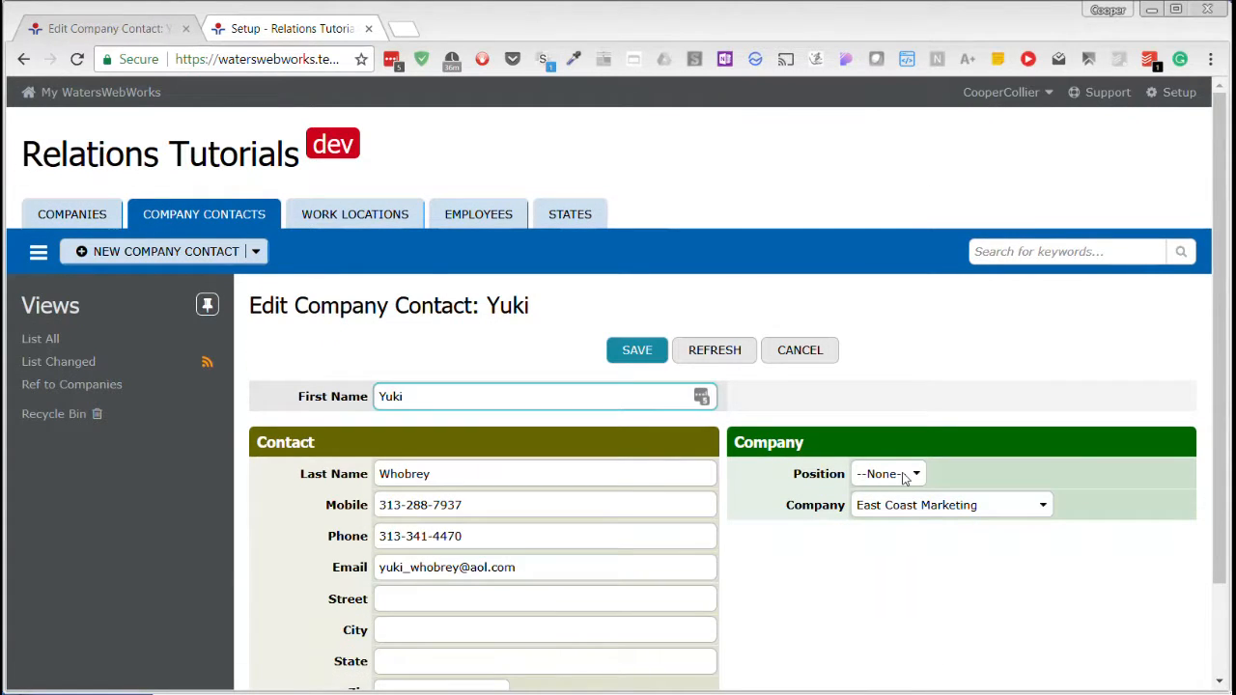
left_click(908, 475)
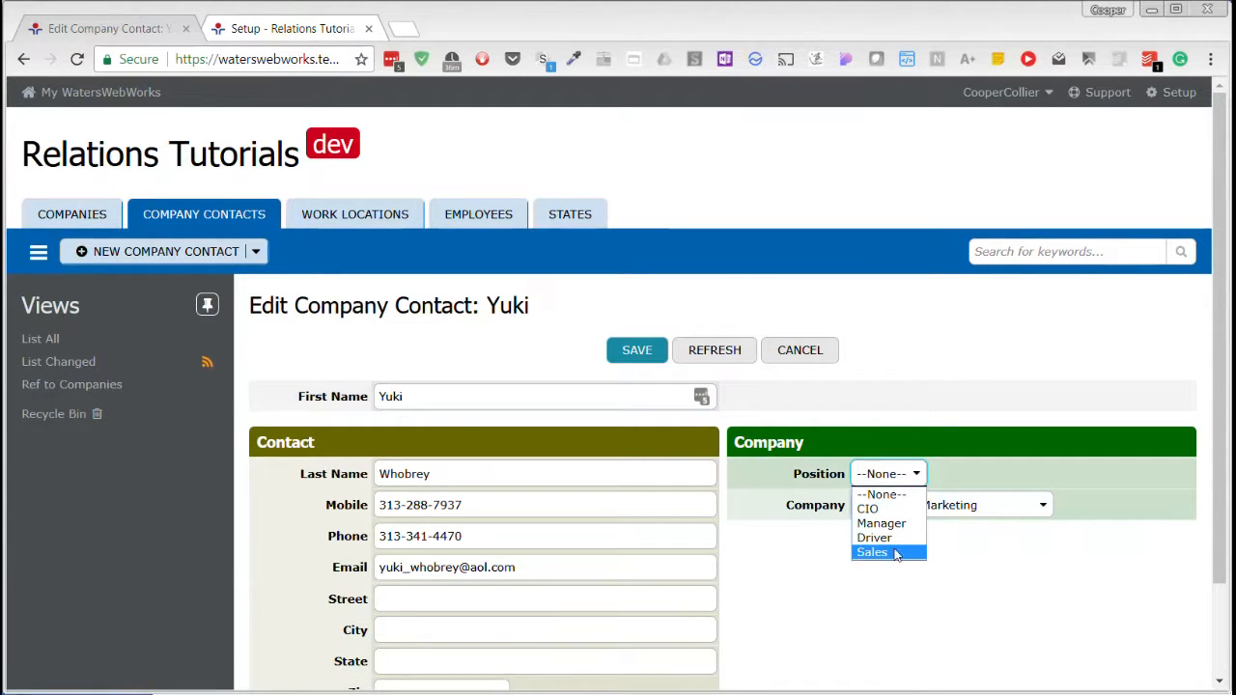
left_click(905, 526)
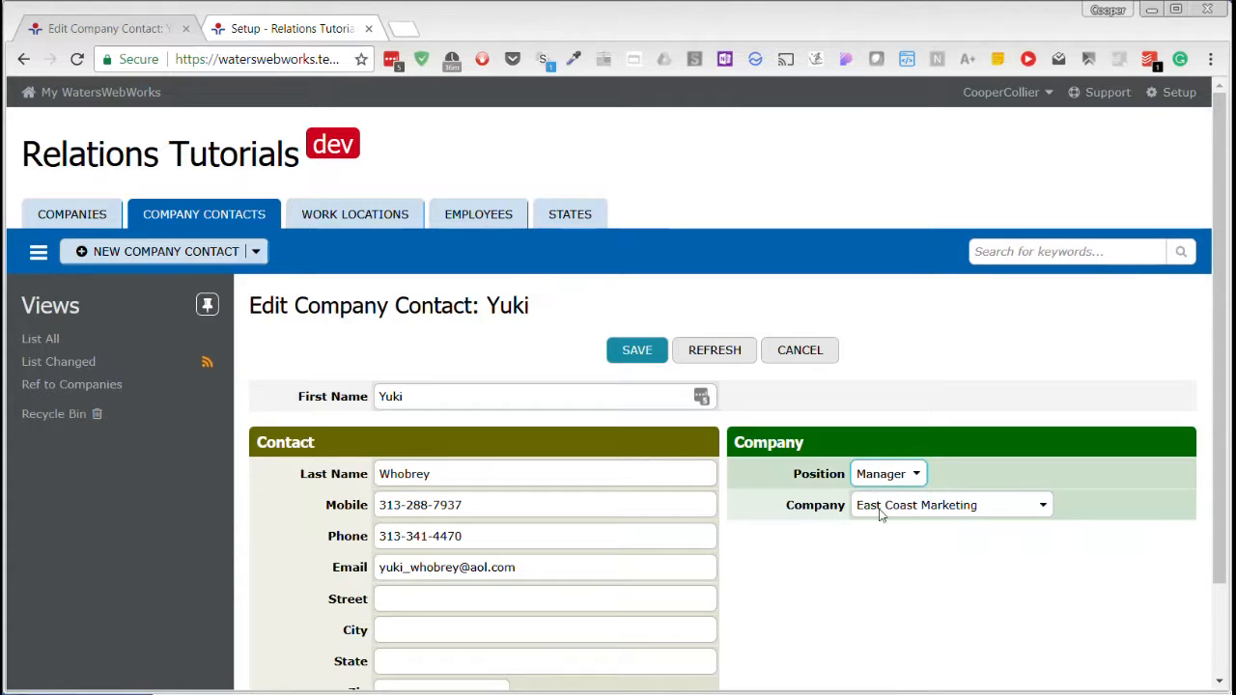
left_click(636, 349)
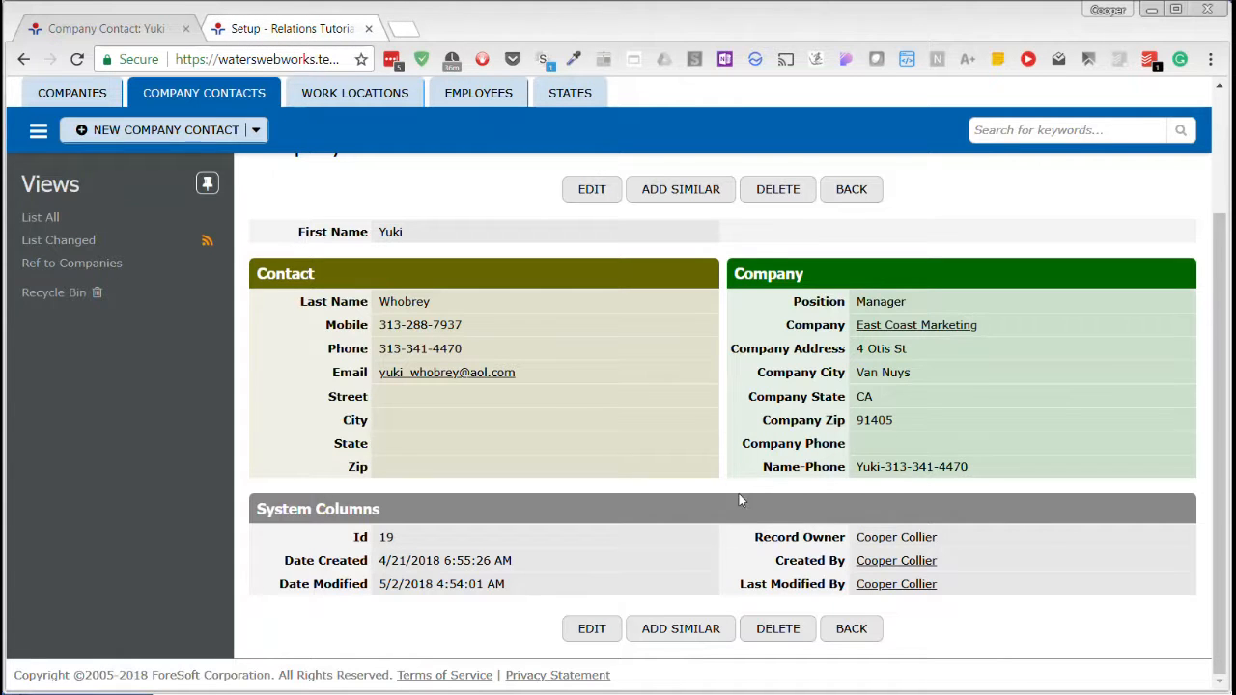
left_click(850, 629)
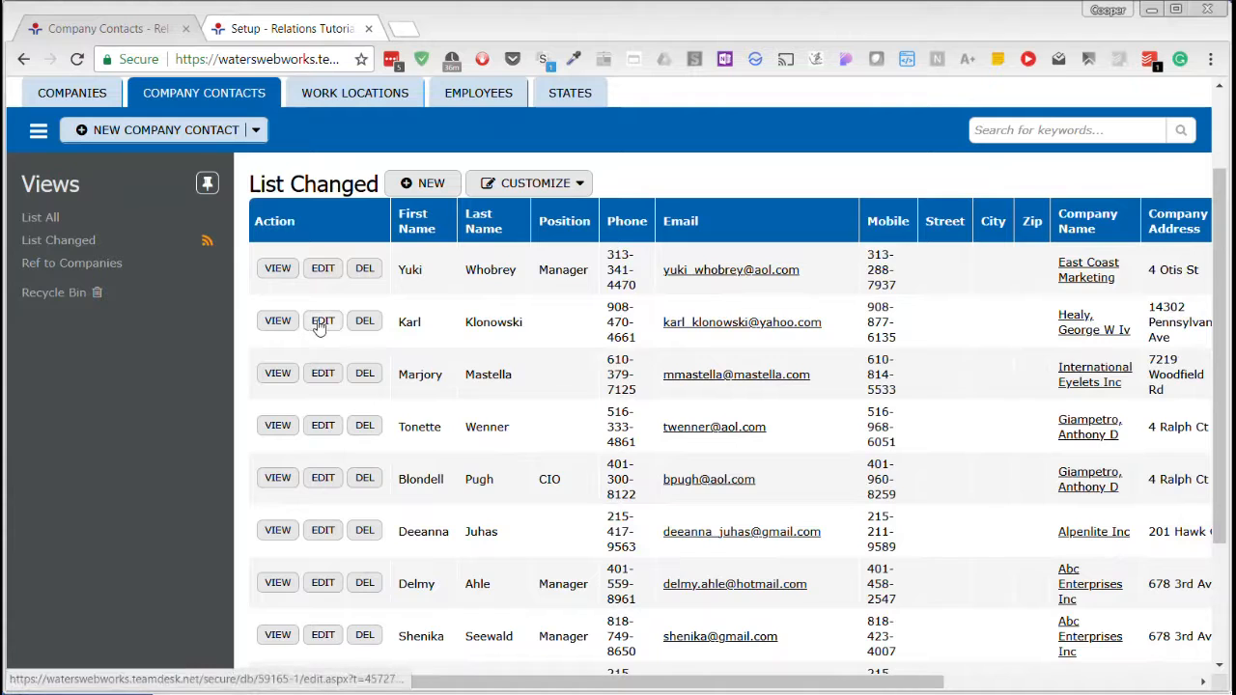
Edit the second contact in the Company Contacts list, setting its Position to Driver, and save.
left_click(324, 324)
left_click(911, 476)
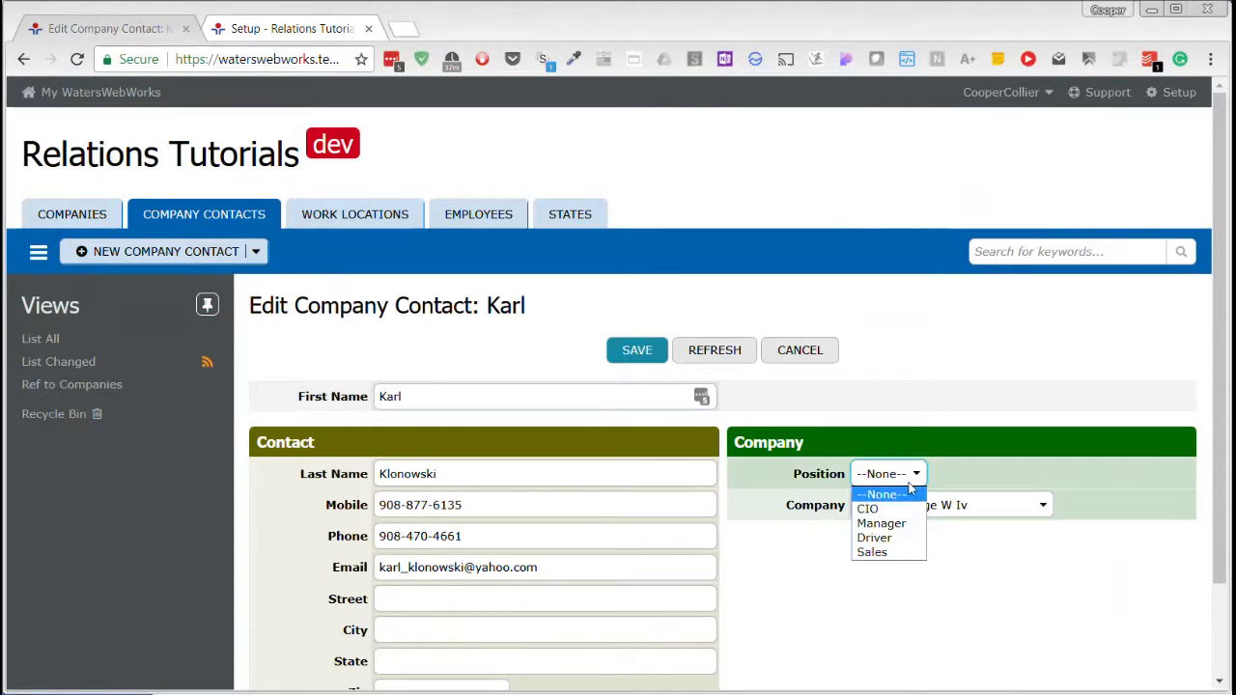
left_click(877, 538)
left_click(641, 354)
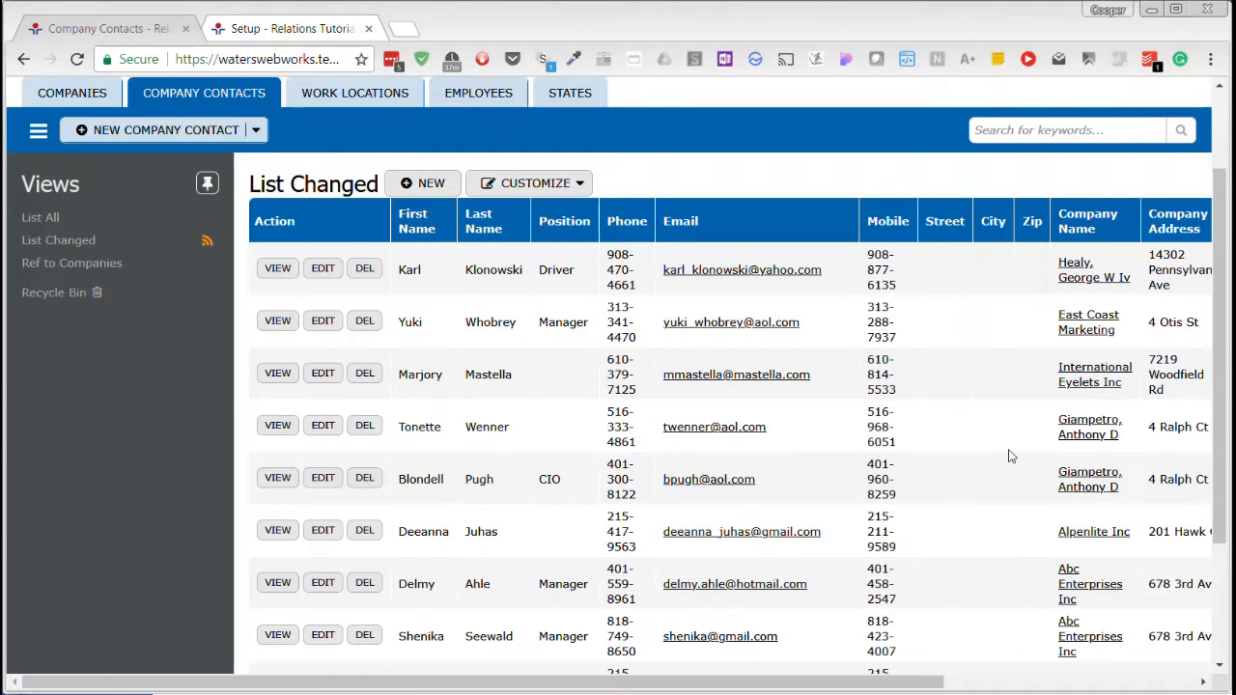
In Companies, review the Wtlz Power 107 Fm record's edit form without changing it and its detail view with the Company Contacts section.
left_click(106, 93)
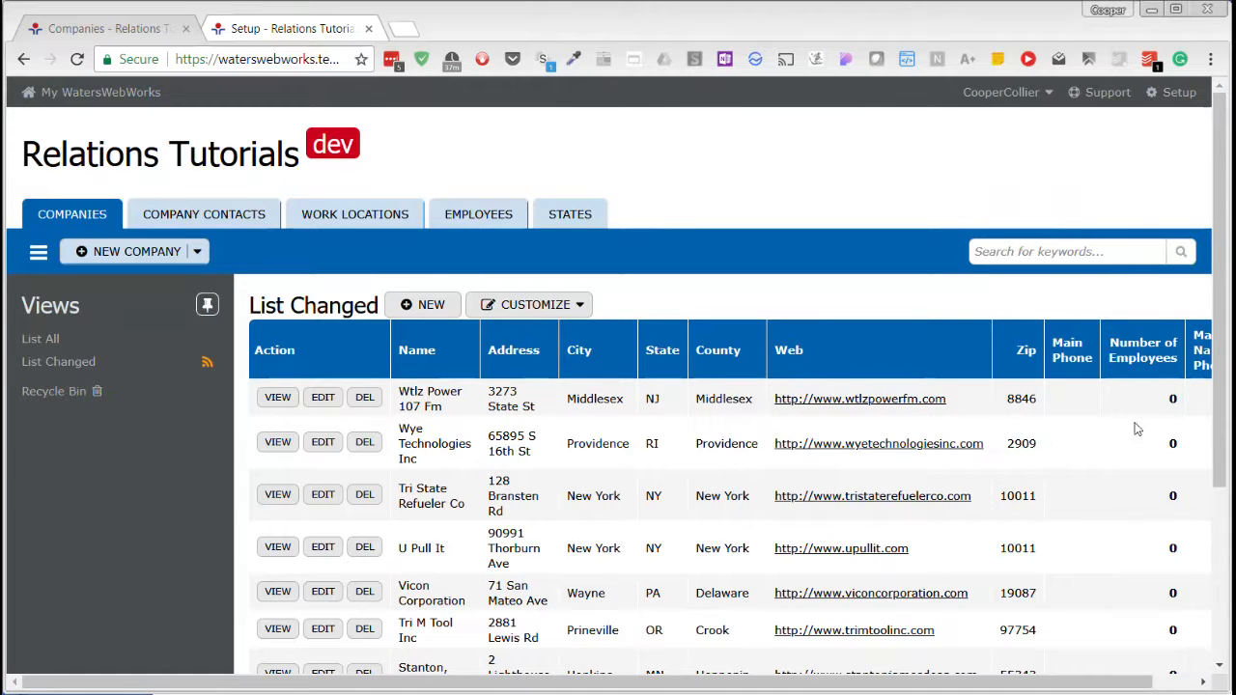
left_click(323, 399)
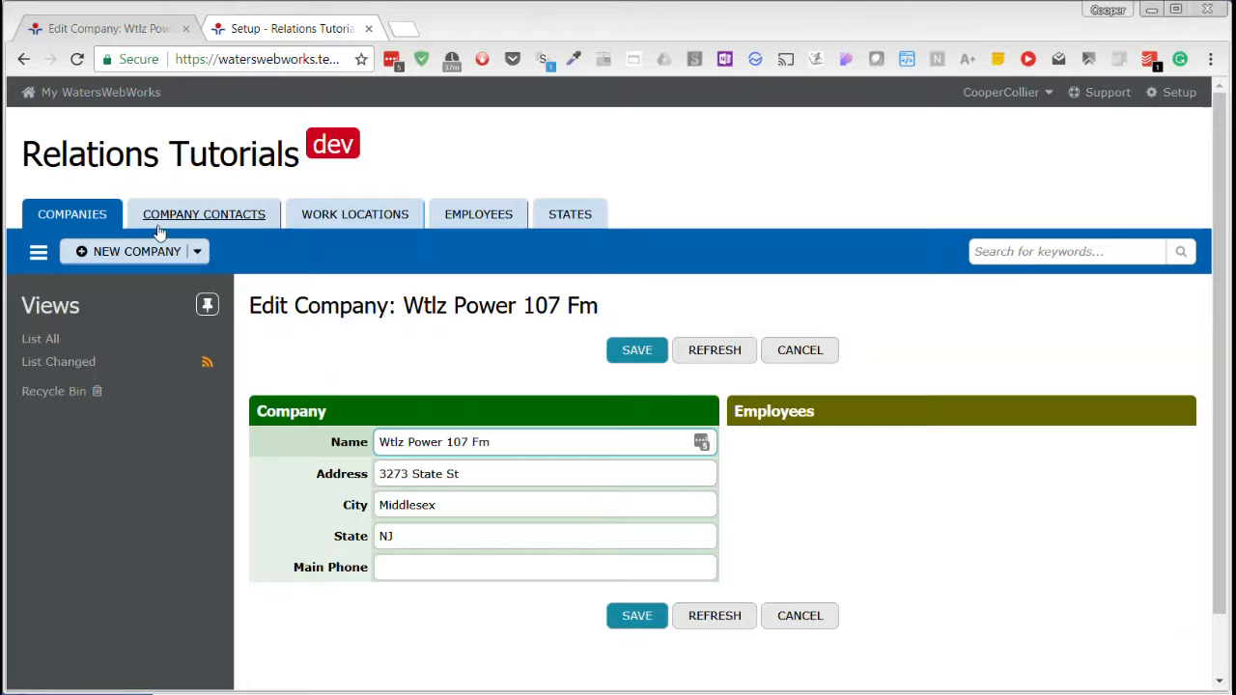
scroll(452, 446, "down", 1)
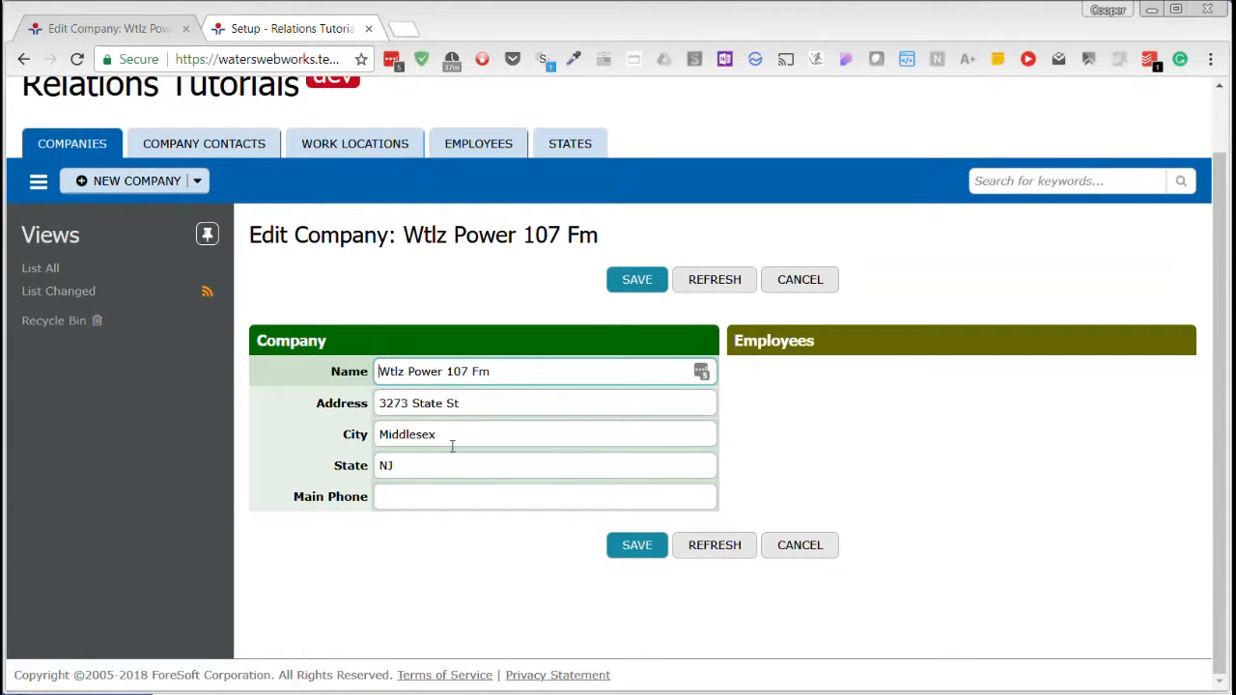
left_click(816, 549)
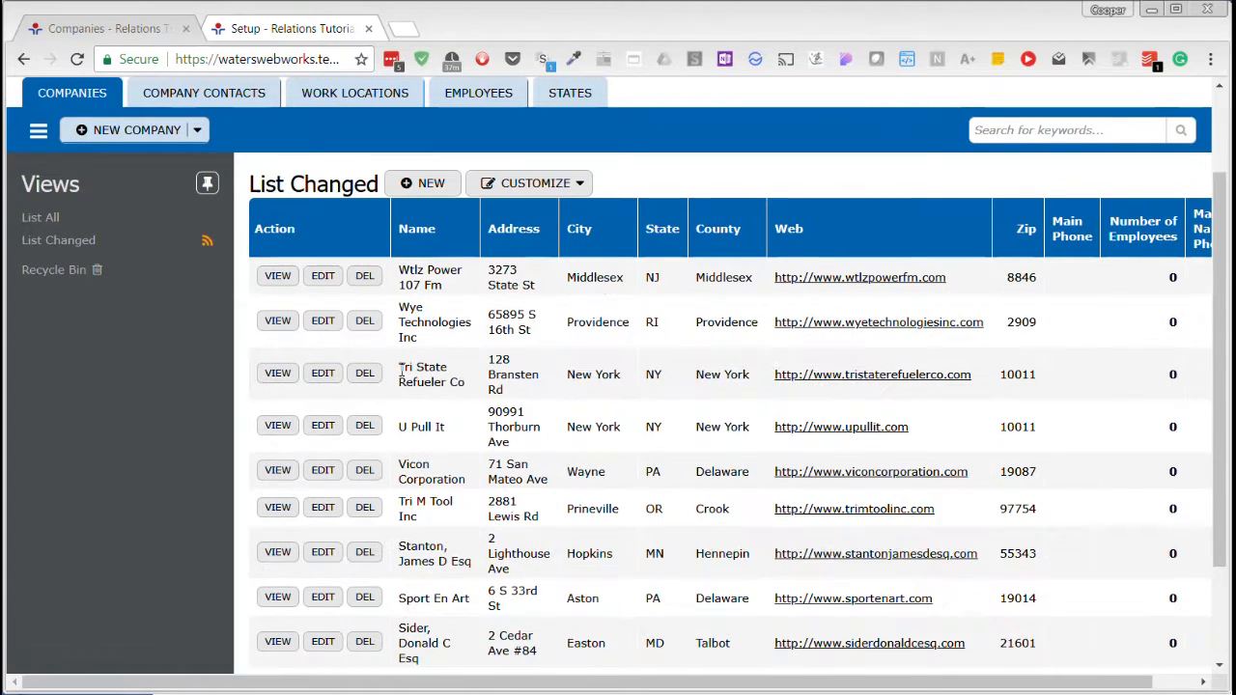
left_click(278, 276)
scroll(478, 383, "down", 3)
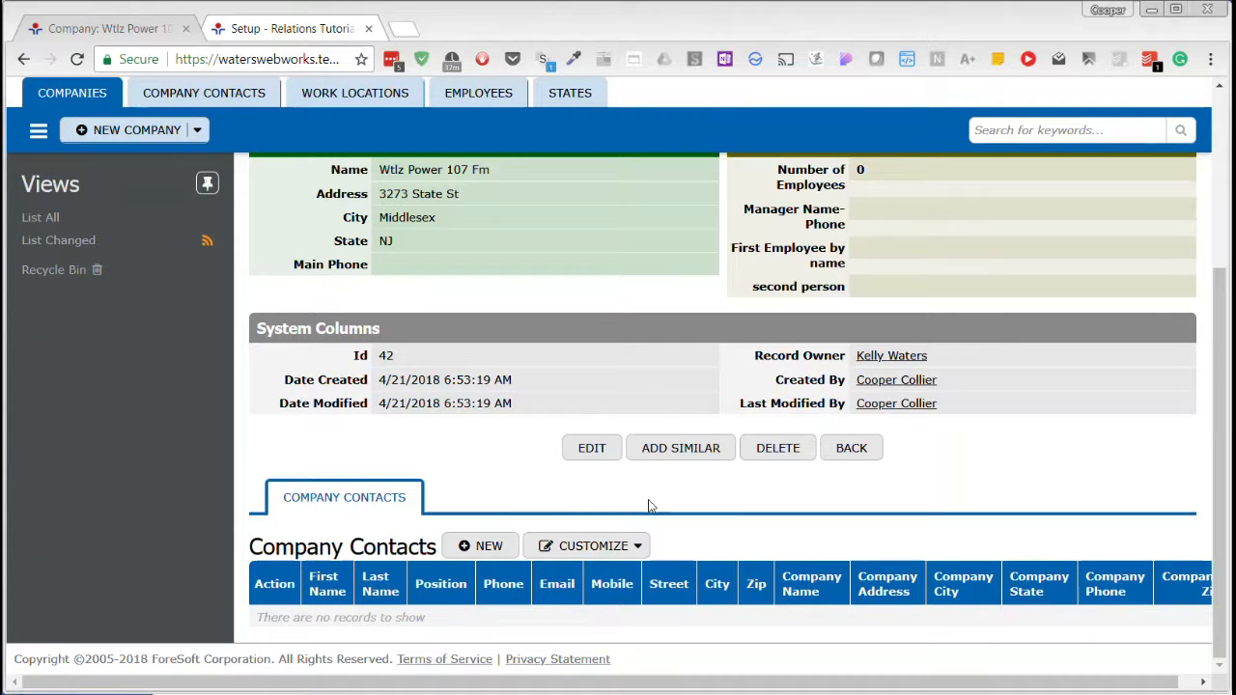
In the setup tab, open the Companies table's existing columns and examine the summary columns under Selections.
left_click(303, 30)
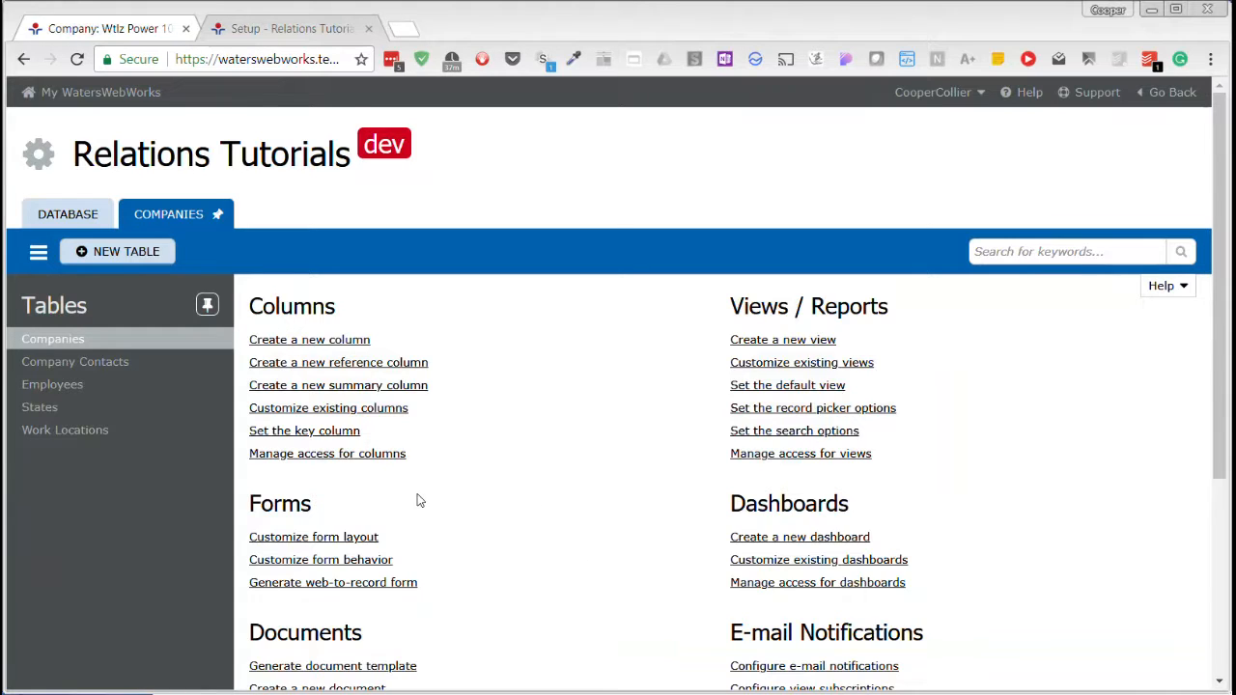
left_click(378, 408)
scroll(464, 468, "down", 2)
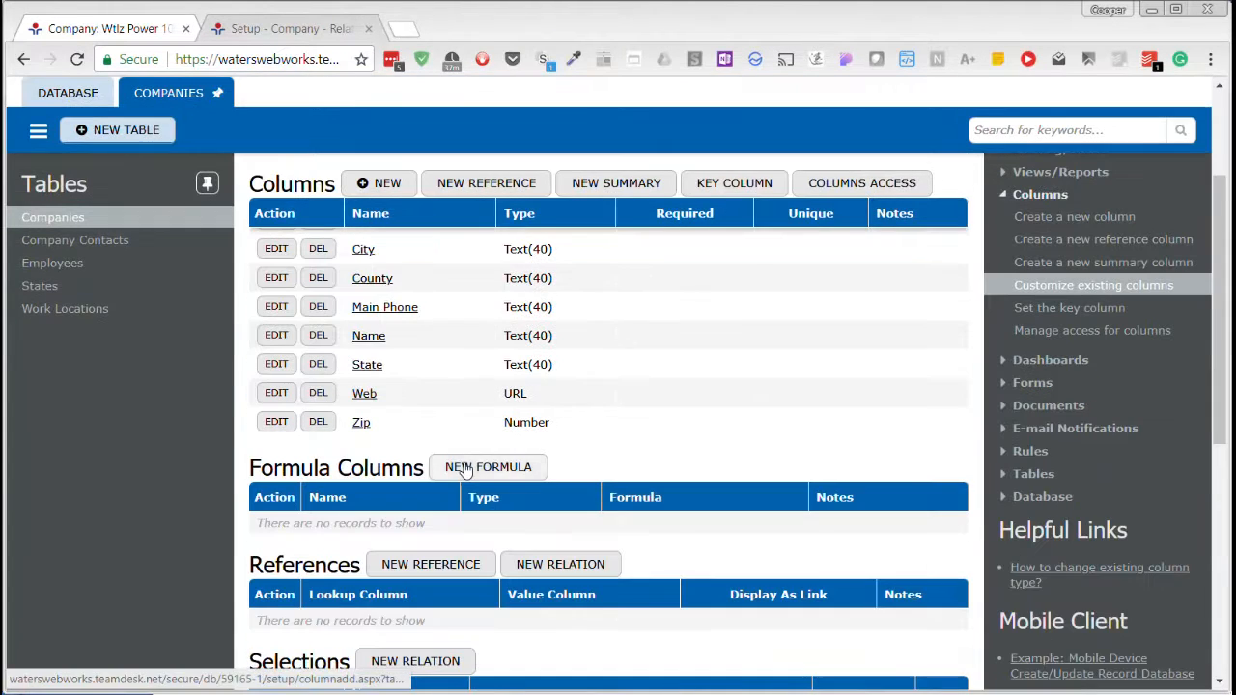
scroll(466, 470, "down", 2)
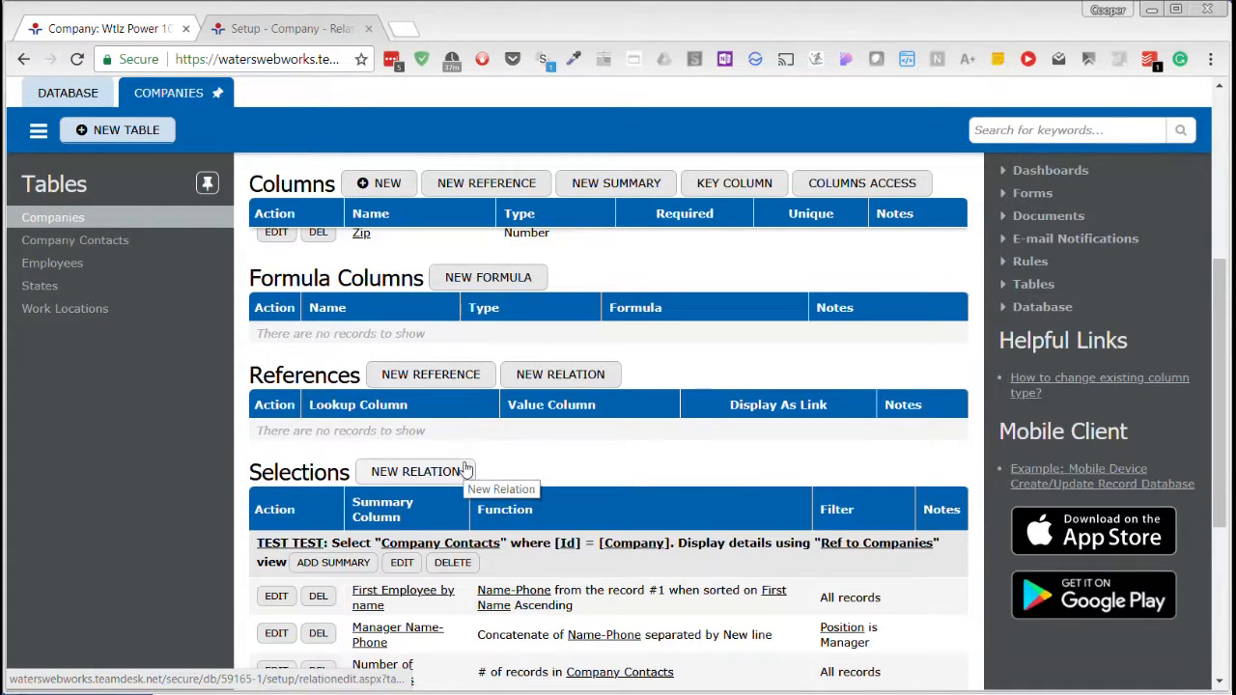
scroll(454, 471, "down", 3)
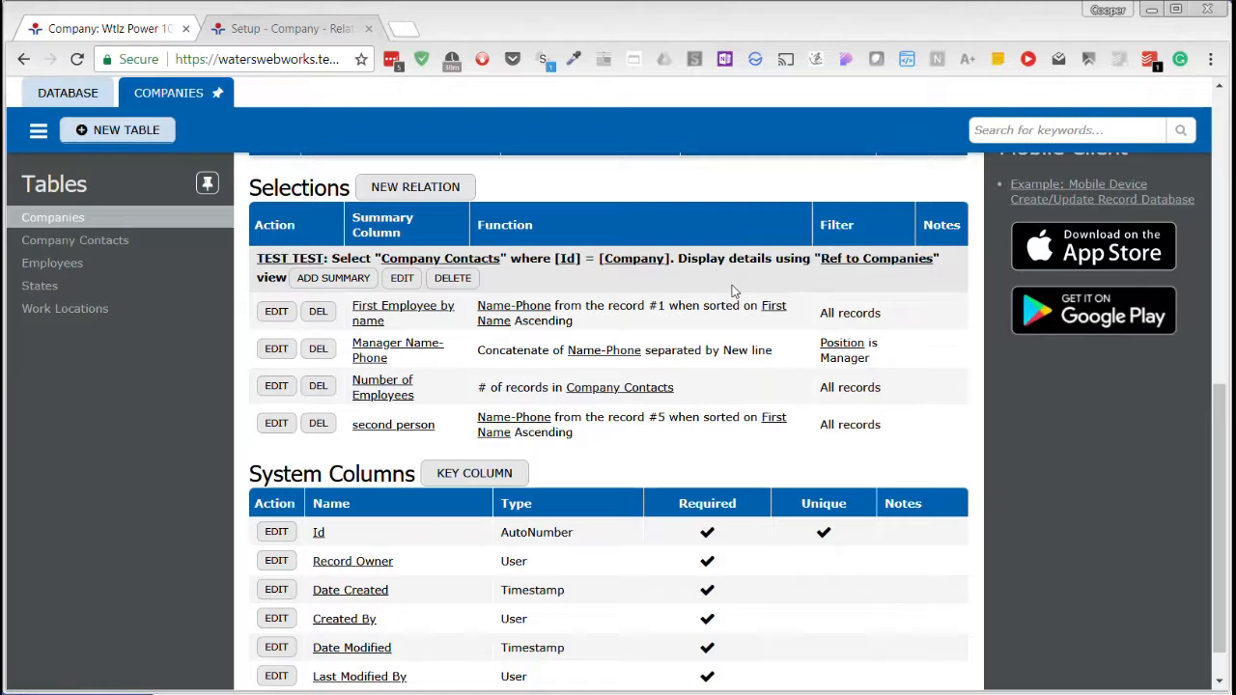
Start a new summary column under the TEST TEST relation and name it Managers.
left_click(346, 281)
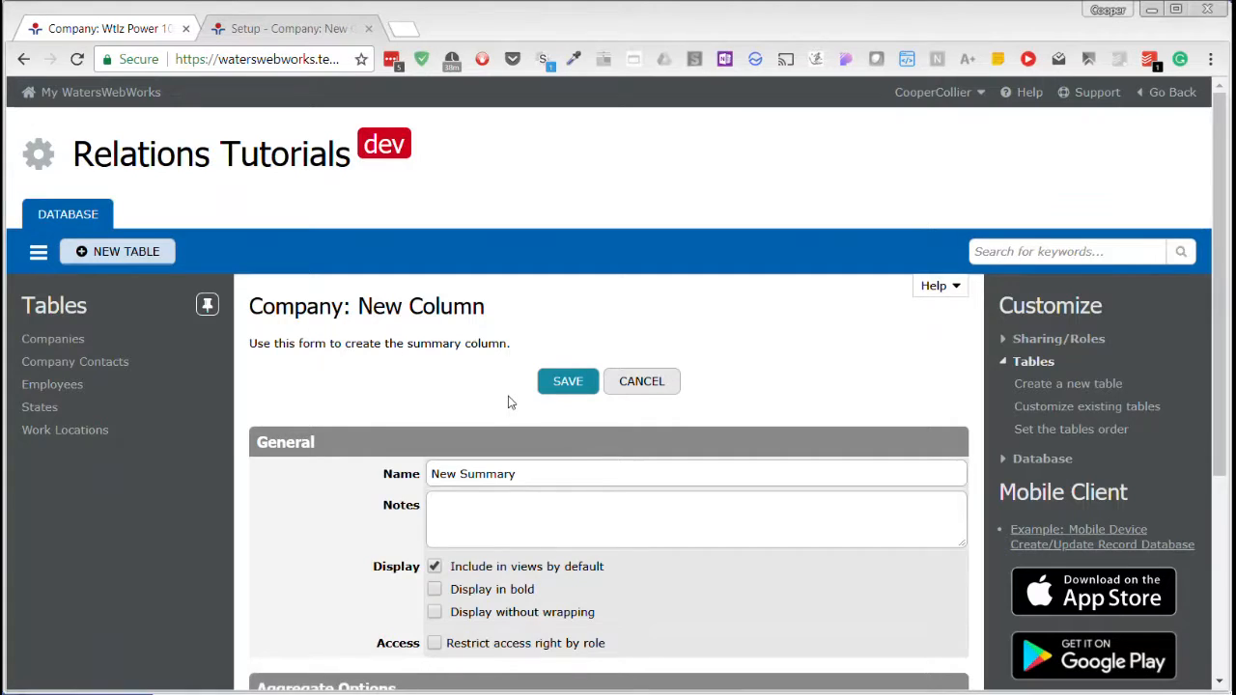
scroll(509, 402, "down", 2)
left_click(513, 284)
left_click_drag(513, 284, 418, 280)
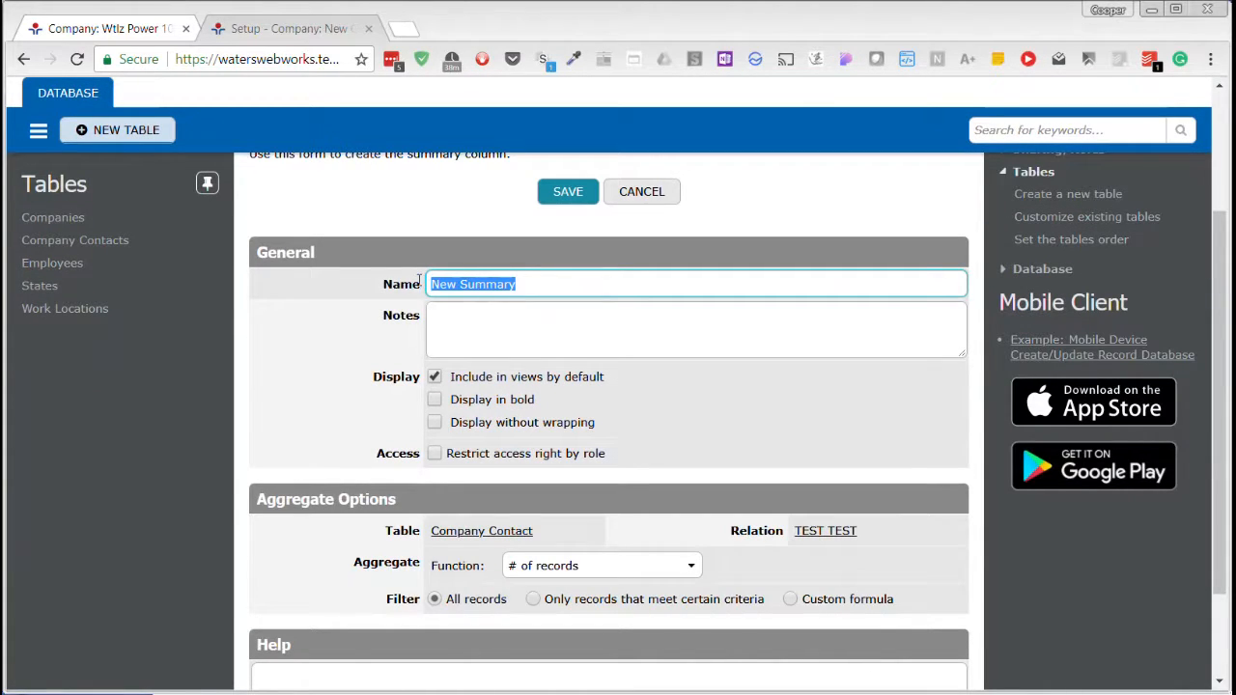
type("Managers")
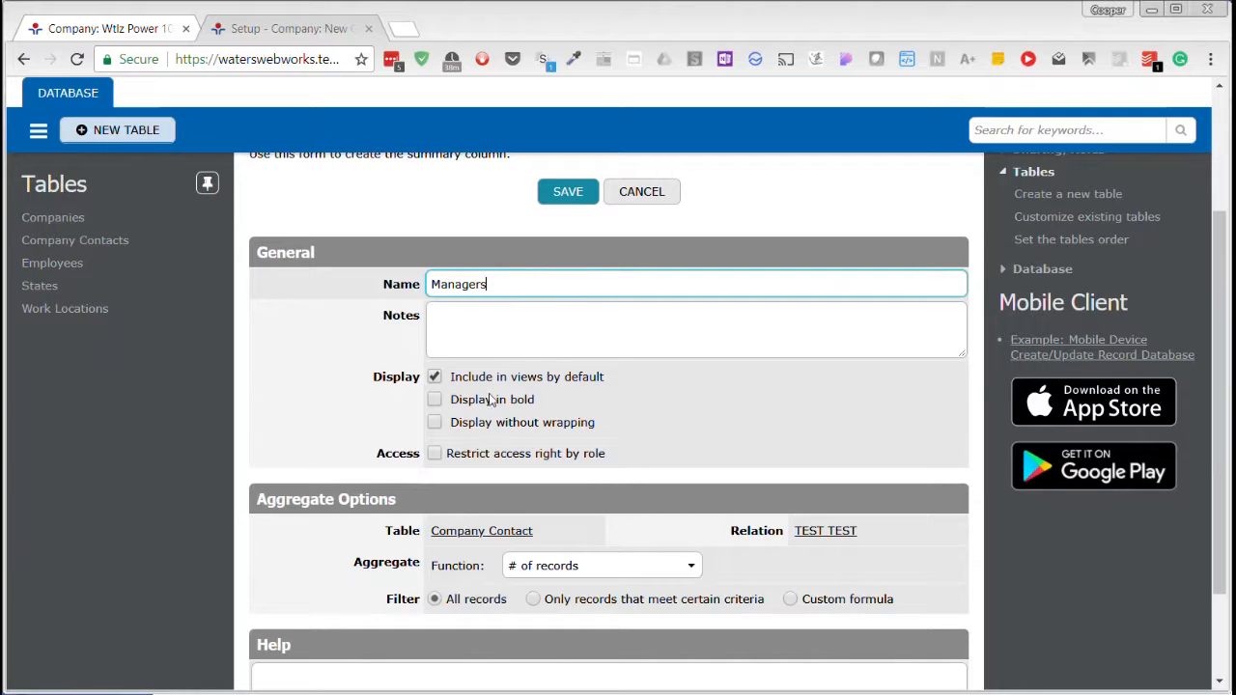
Set the Managers column's aggregate function to Concatenate, with Name-Phone as the value column and New line as the separator.
scroll(581, 465, "down", 3)
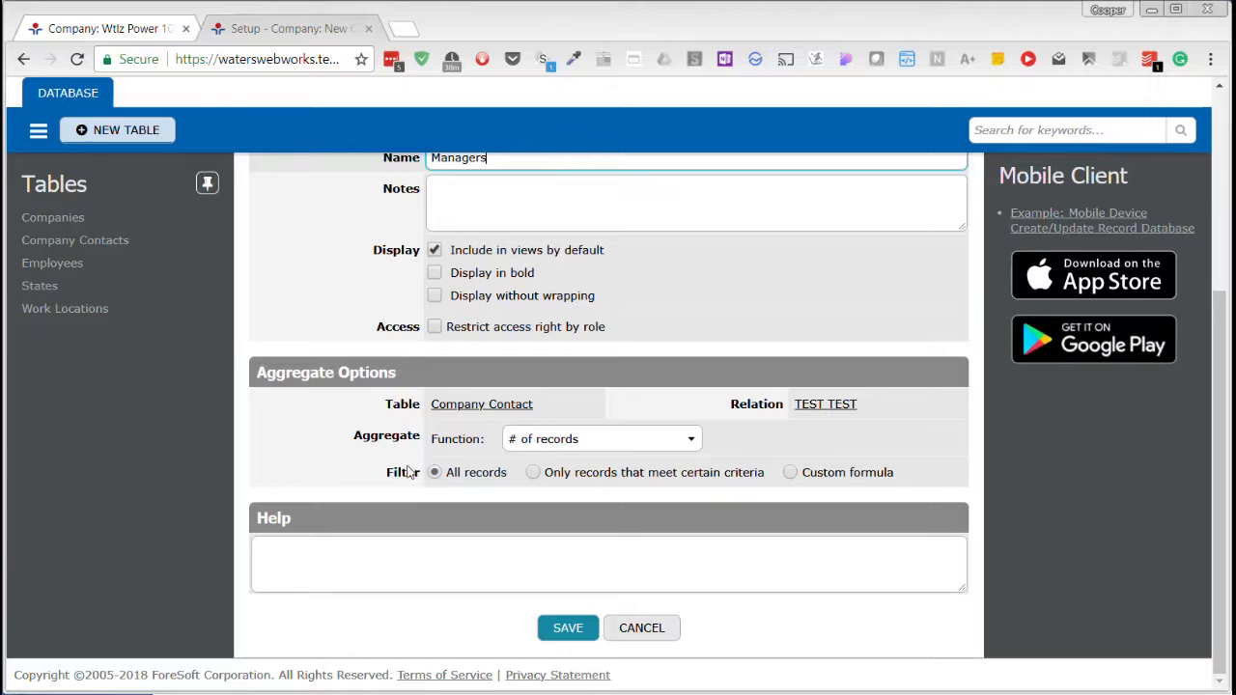
left_click(662, 444)
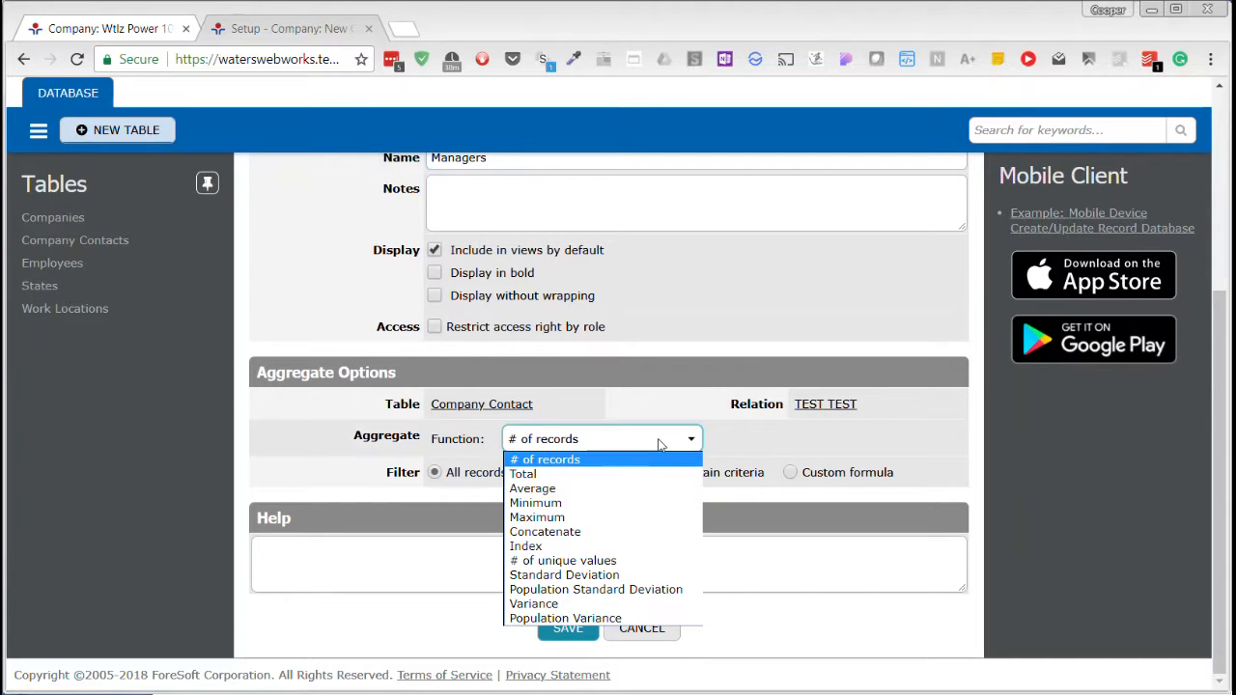
left_click(591, 532)
left_click(576, 480)
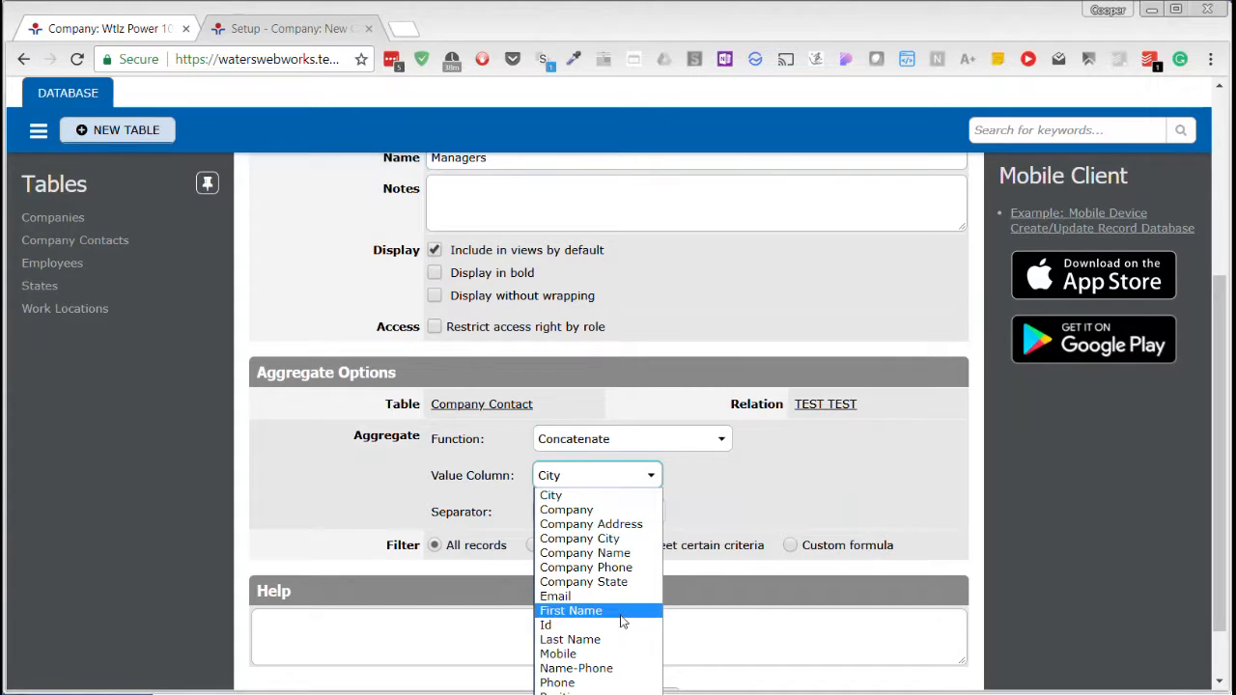
left_click(607, 669)
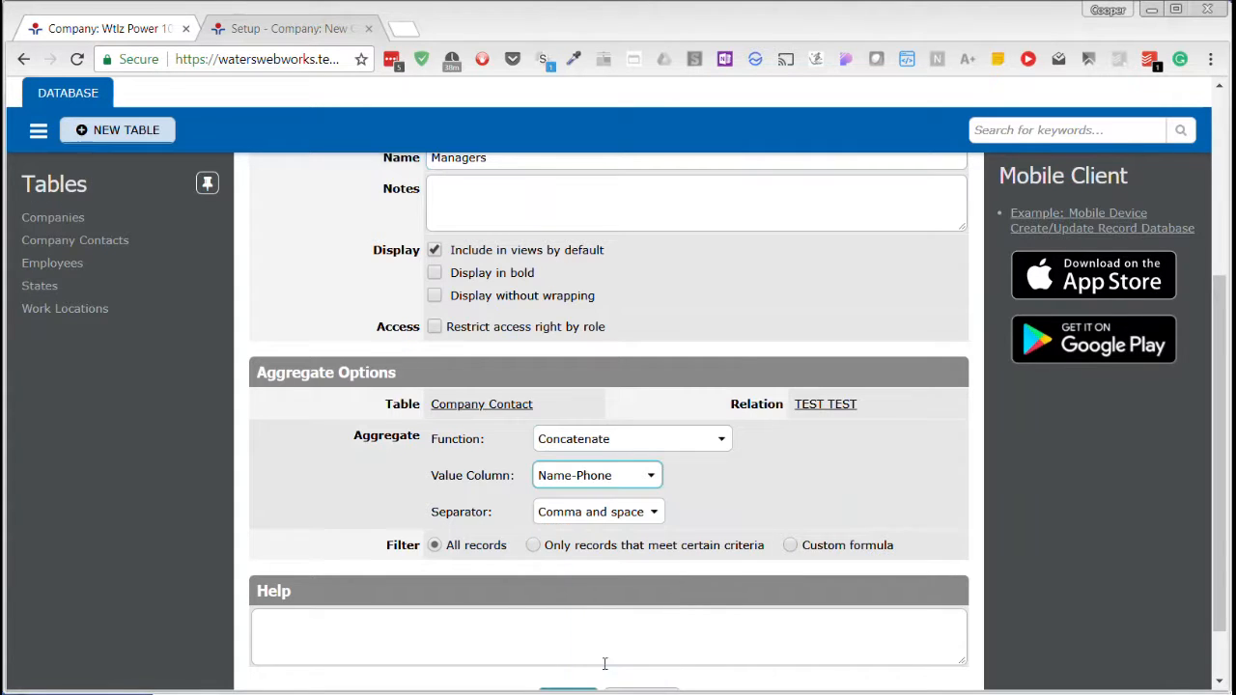
left_click(652, 517)
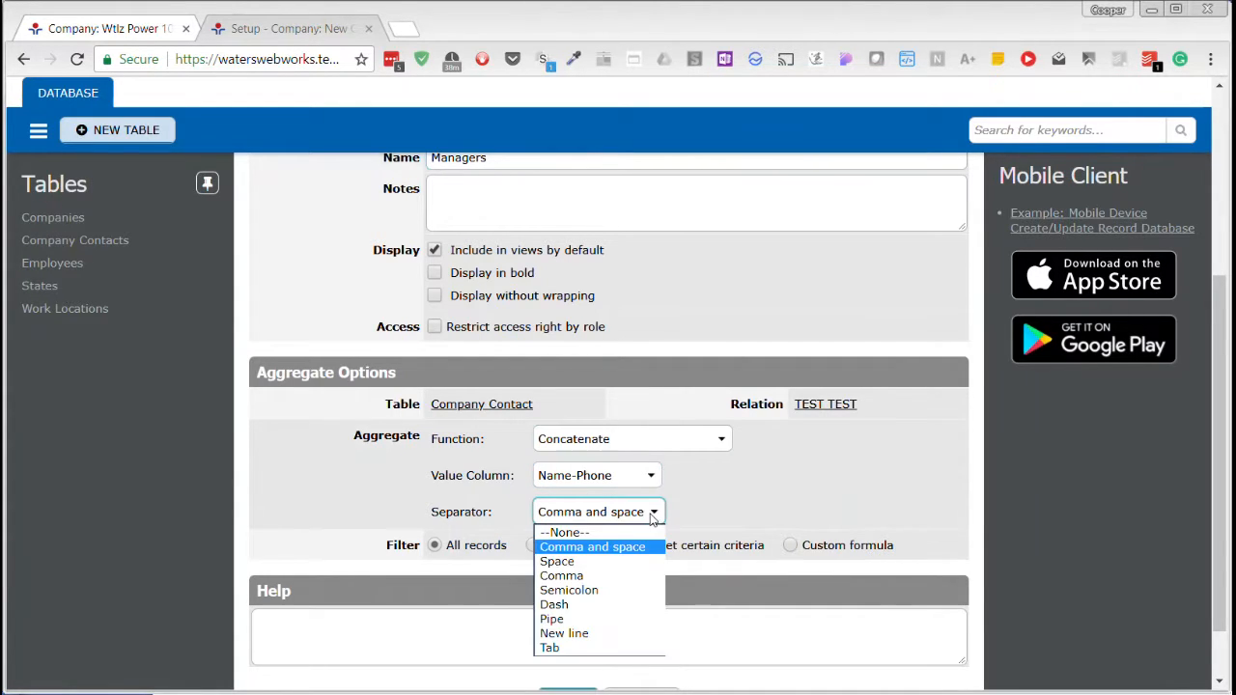
left_click(597, 633)
scroll(724, 486, "down", 2)
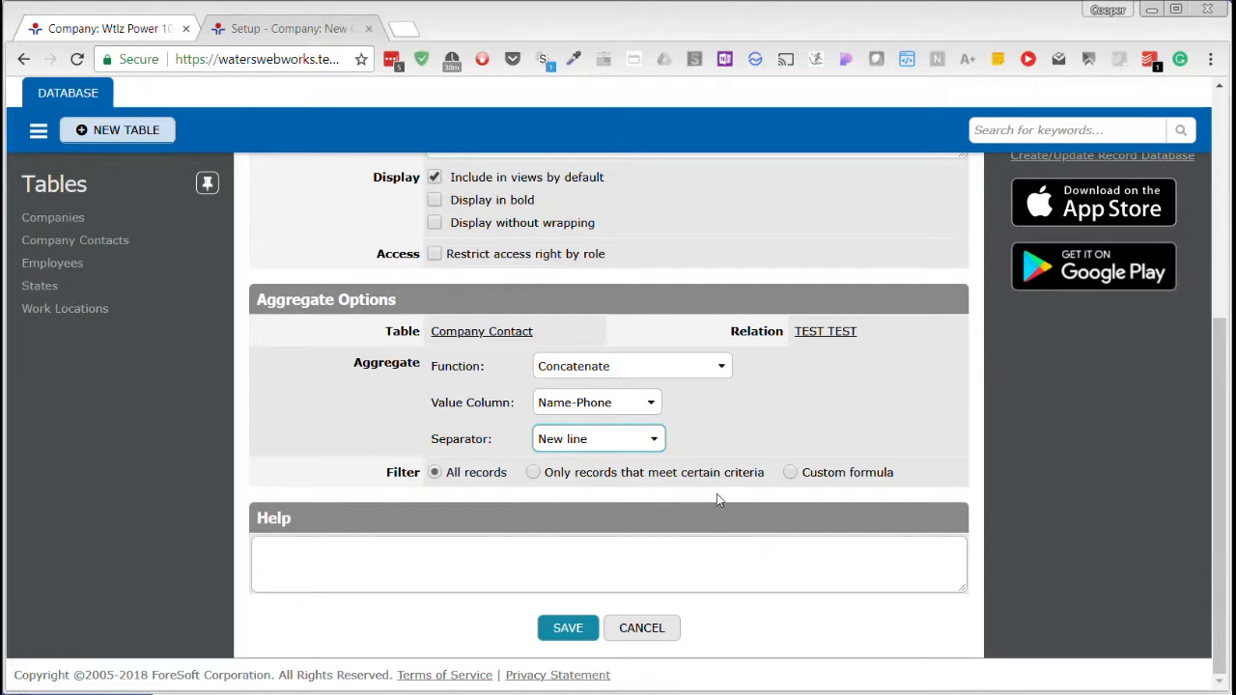
Filter the Managers column to only records where Position is Manager, and save the column.
left_click(533, 474)
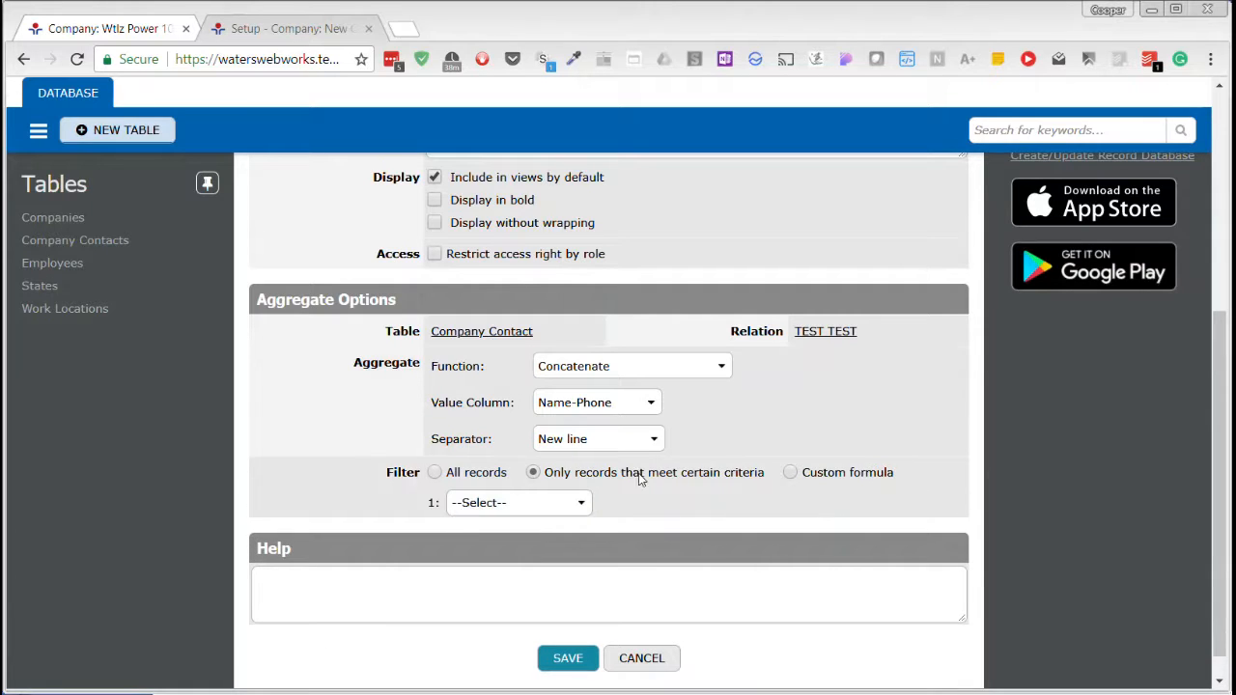
left_click(583, 504)
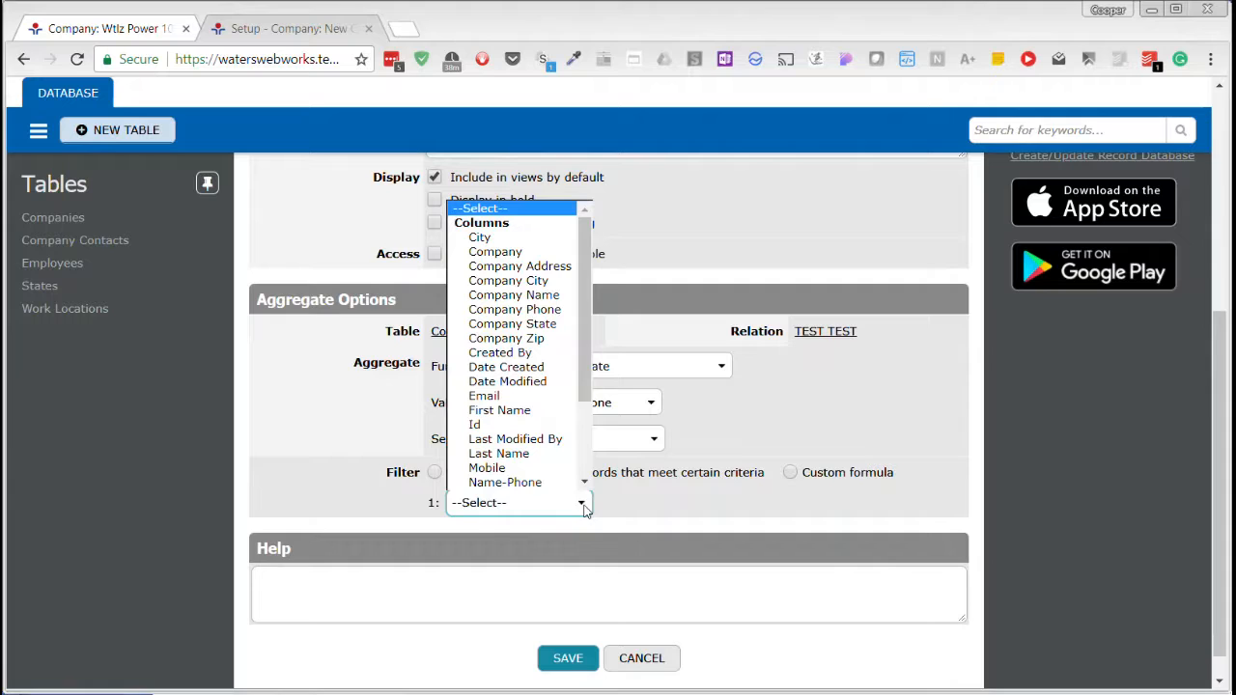
left_click_drag(583, 297, 591, 381)
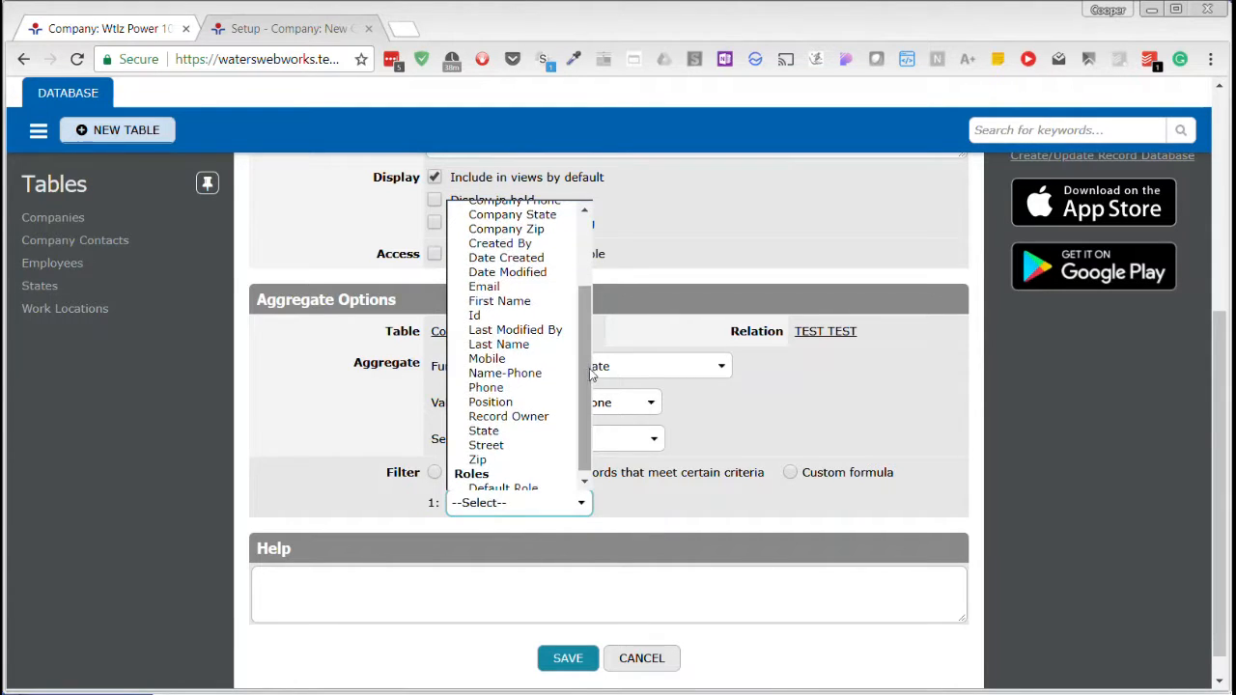
left_click(531, 402)
left_click(821, 512)
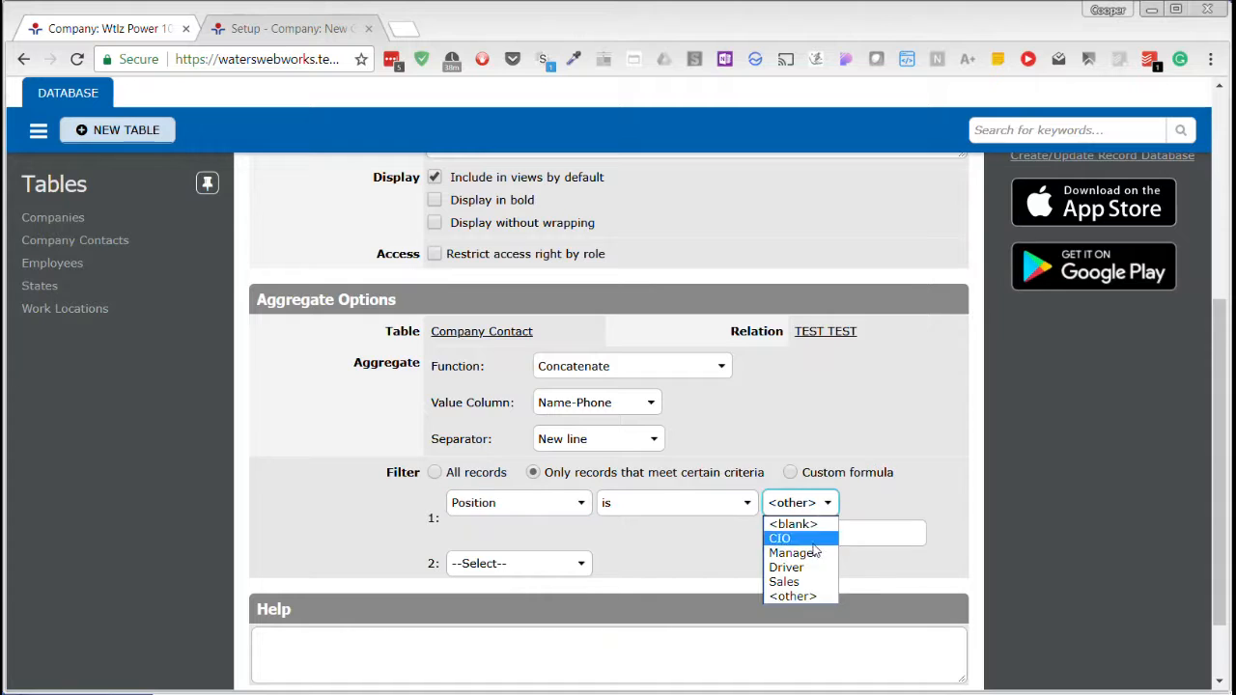
left_click(812, 554)
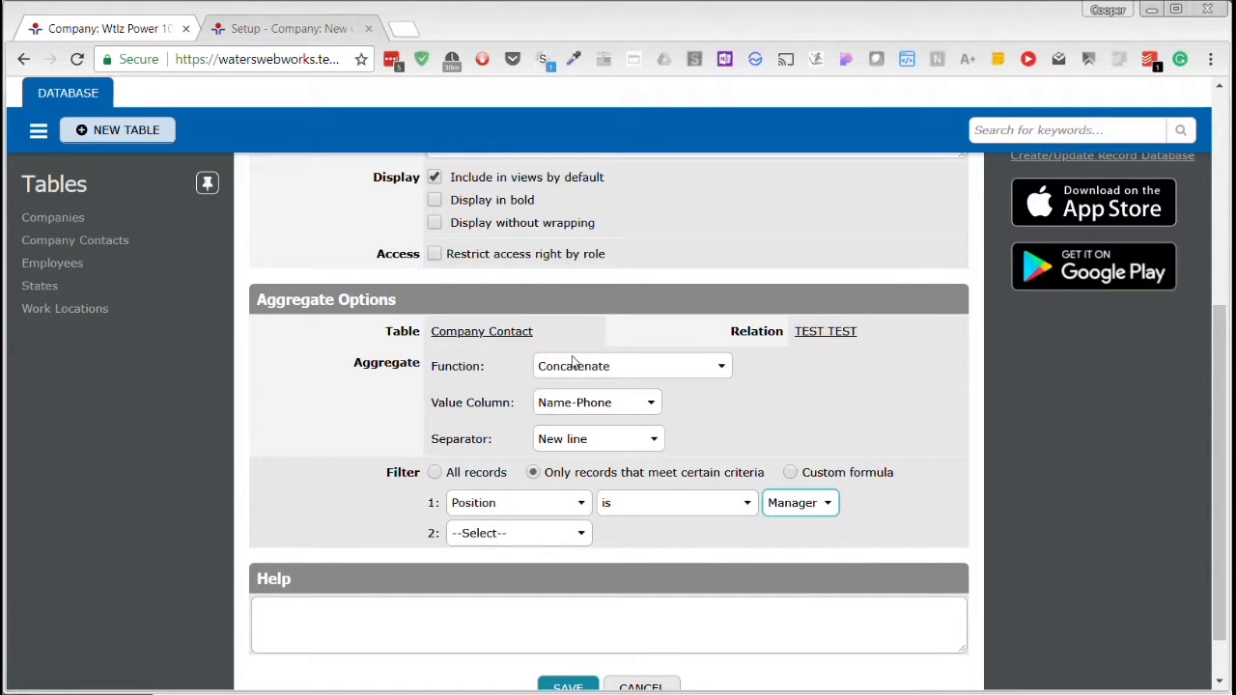
scroll(613, 602, "down", 1)
left_click(568, 629)
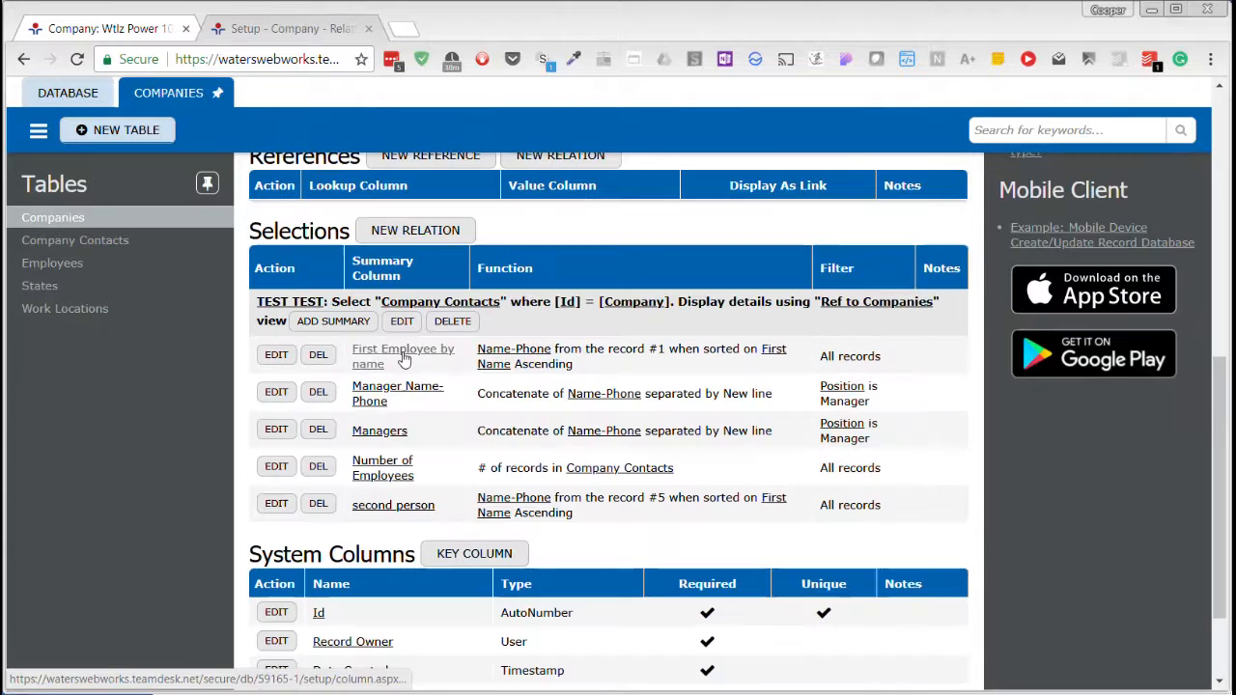
left_click(404, 357)
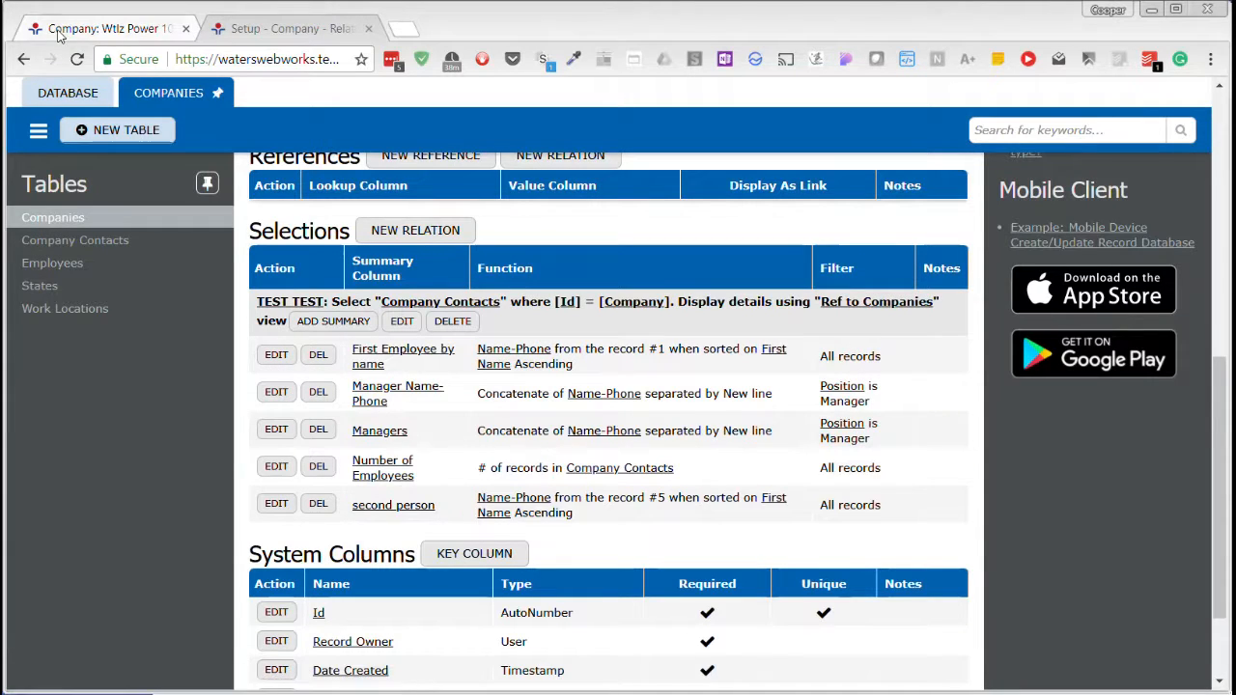
In the company record tab, refresh Wtlz Power 107 Fm to check its Employees section, and return to the company list.
key("F5")
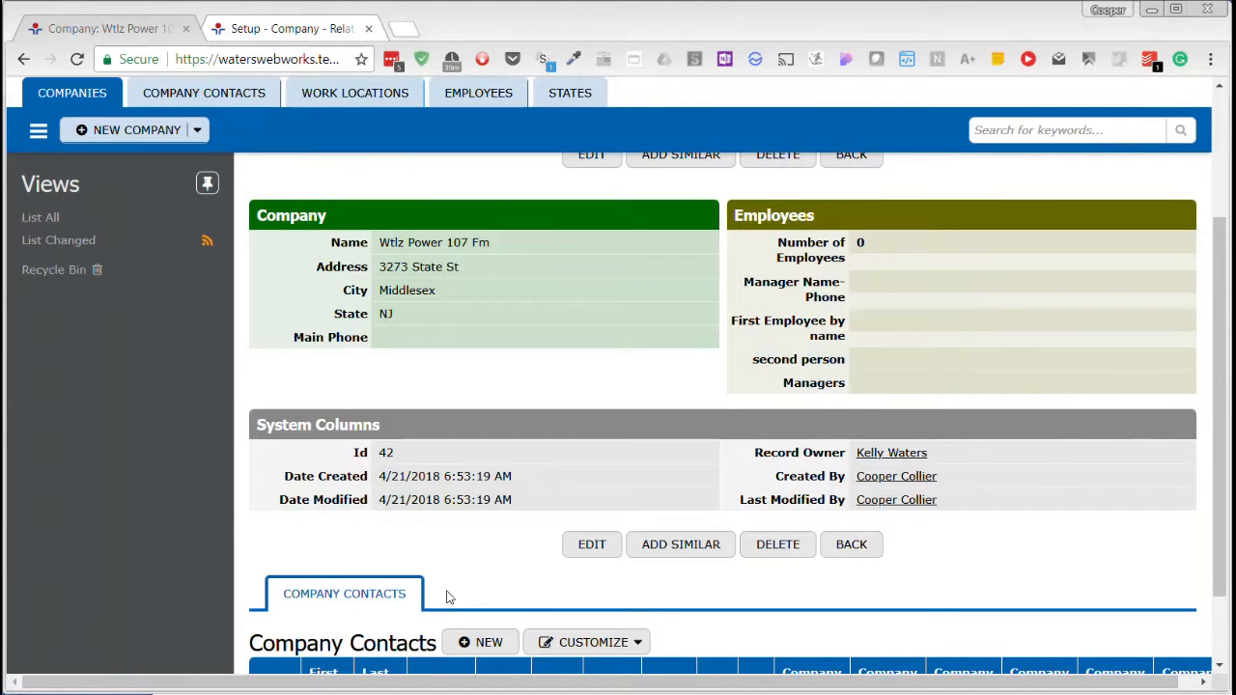
scroll(450, 594, "down", 1)
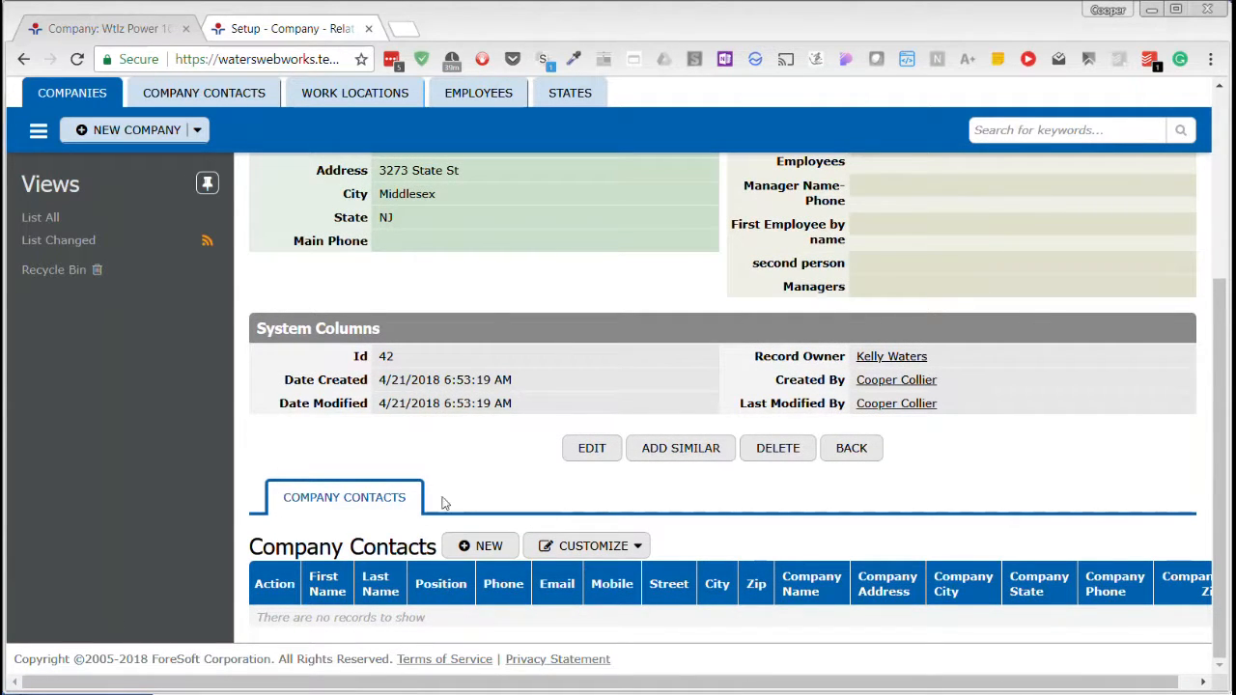
scroll(487, 505, "up", 3)
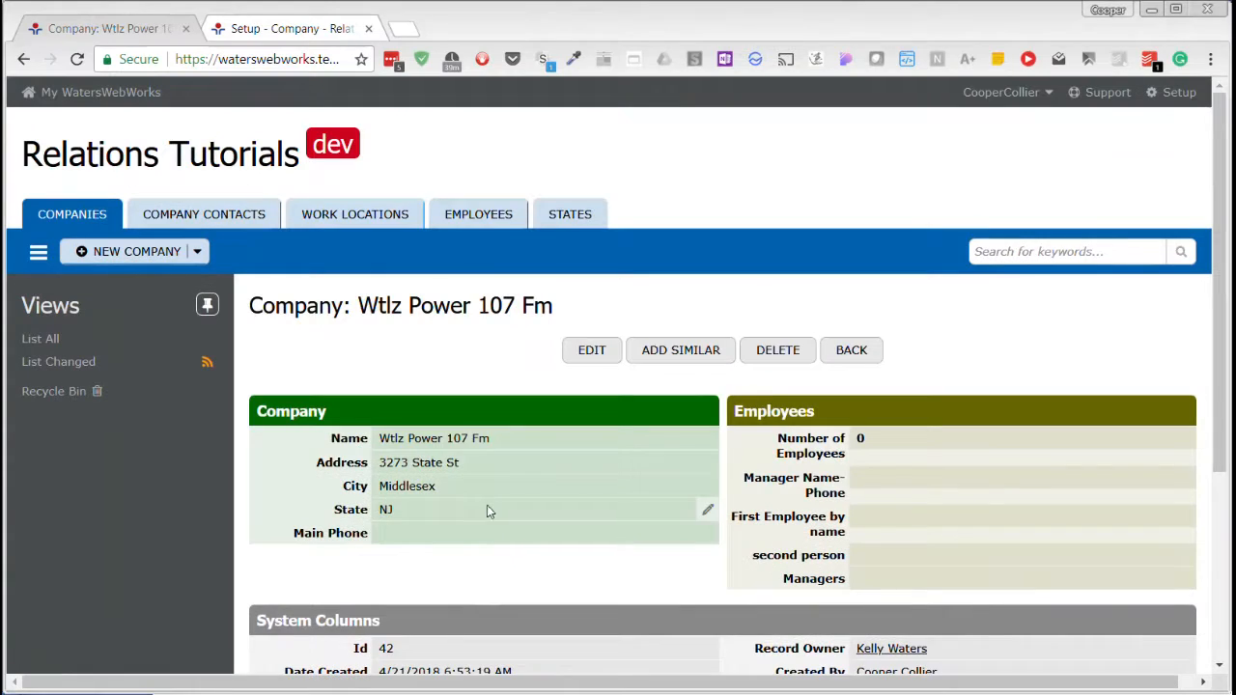
left_click(872, 353)
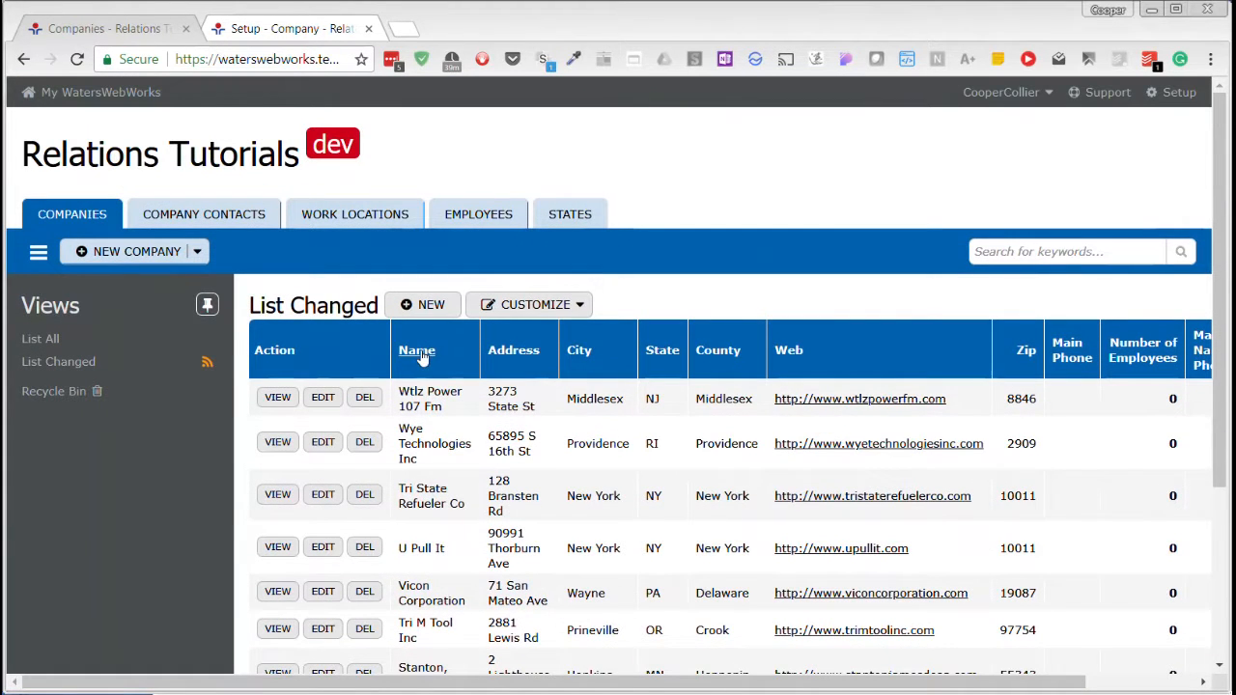
Sort the companies by name and open Abc Enterprises Inc to compare its Managers field with its related Company Contacts.
left_click(418, 351)
scroll(468, 540, "down", 1)
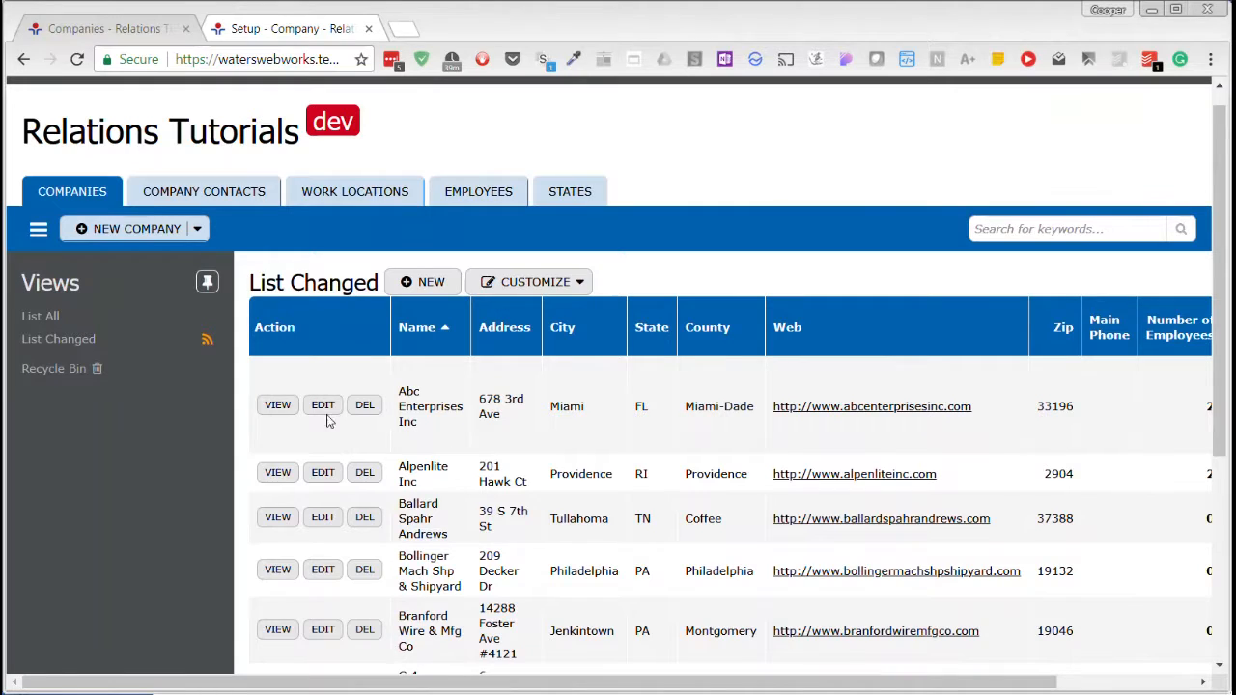
left_click(277, 404)
scroll(650, 425, "down", 1)
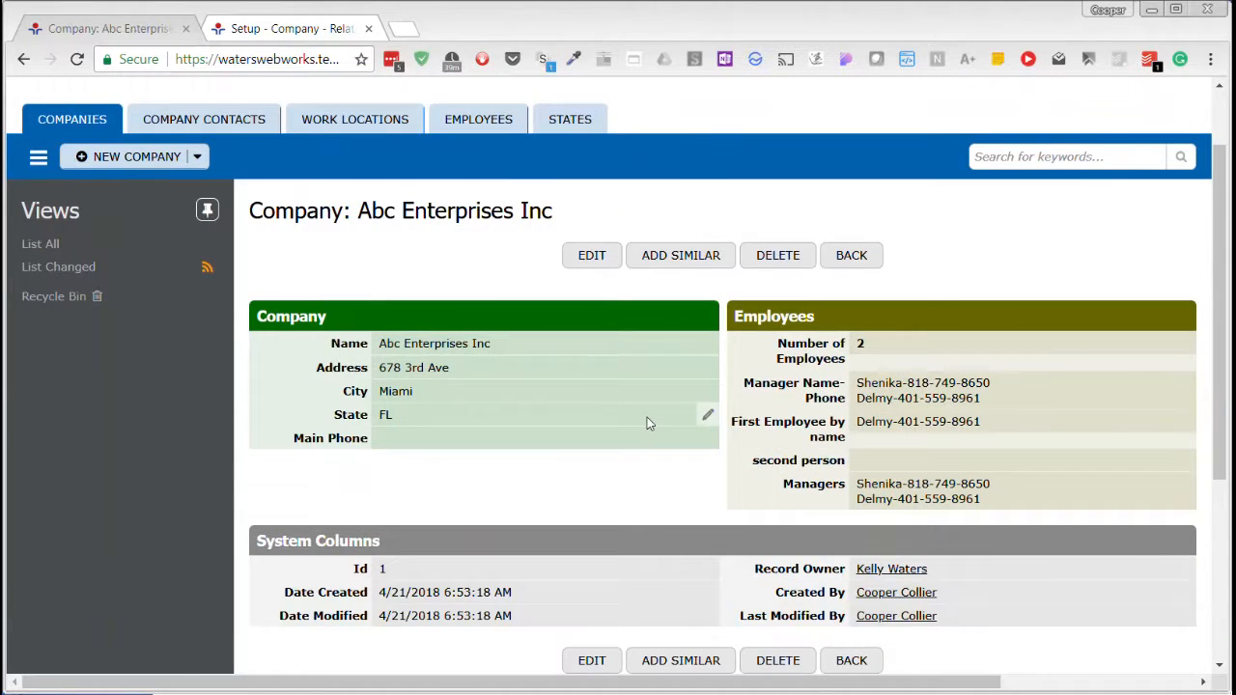
scroll(801, 422, "down", 1)
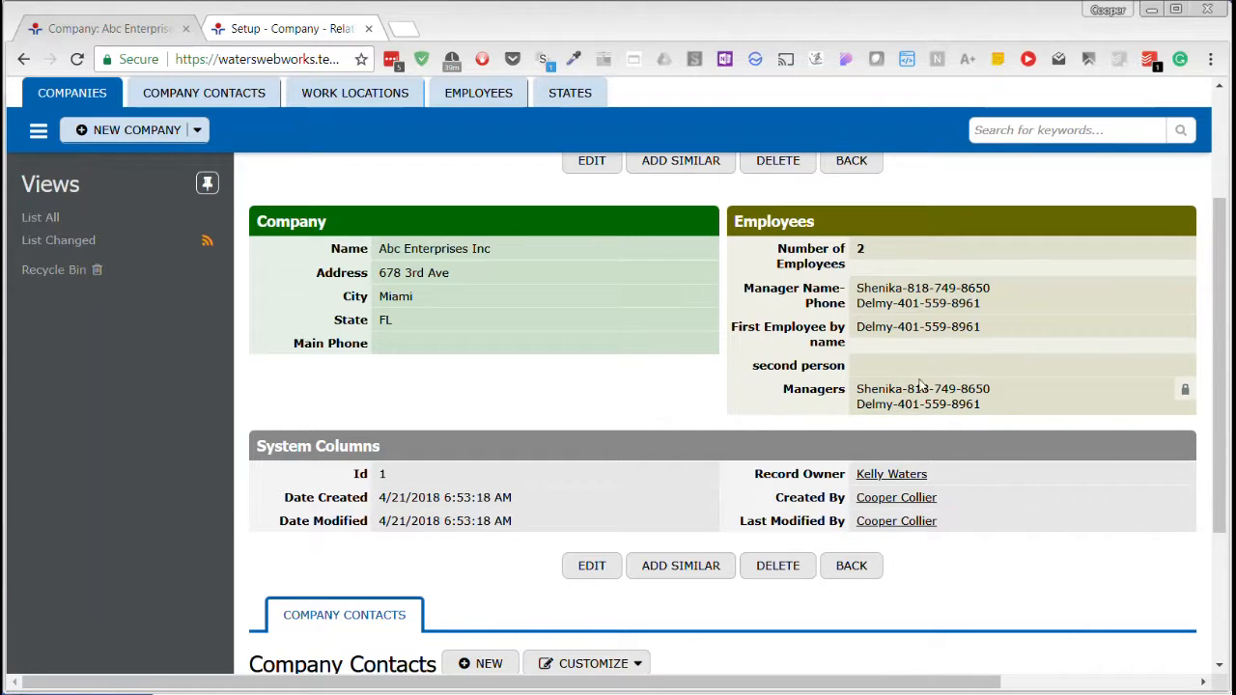
scroll(590, 454, "down", 3)
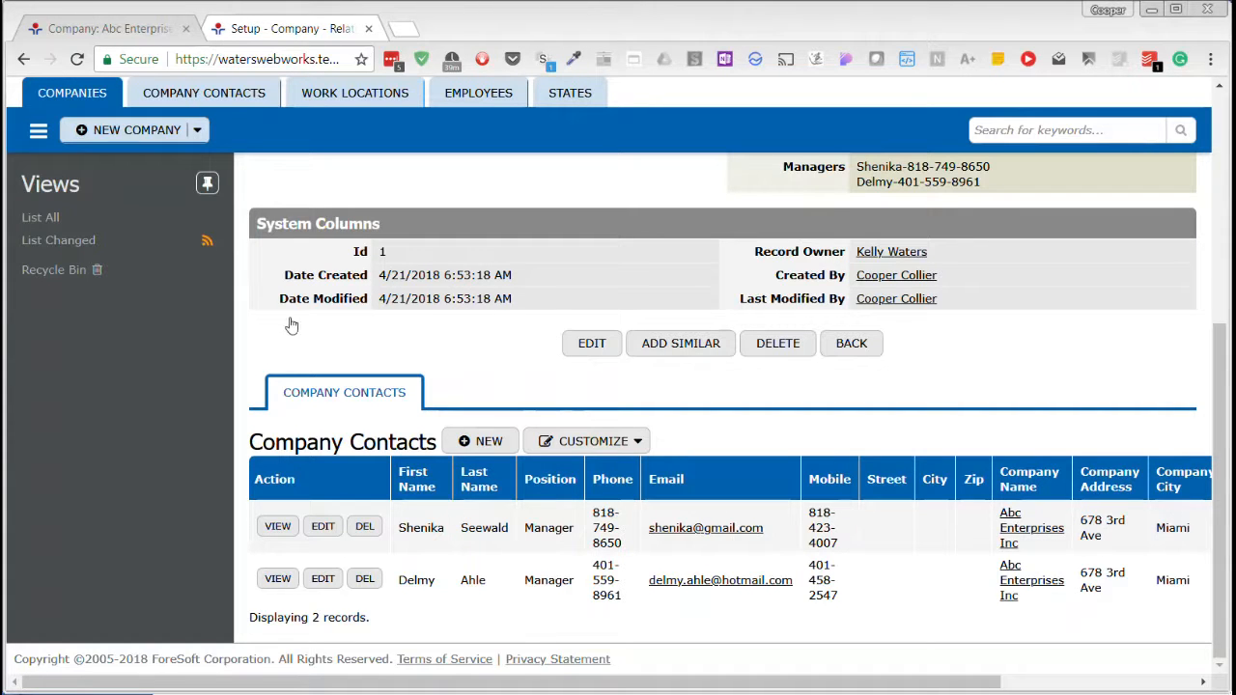
In the setup tab, start a new relation from the Companies table's Selections with Company Contacts as the second table.
left_click(285, 31)
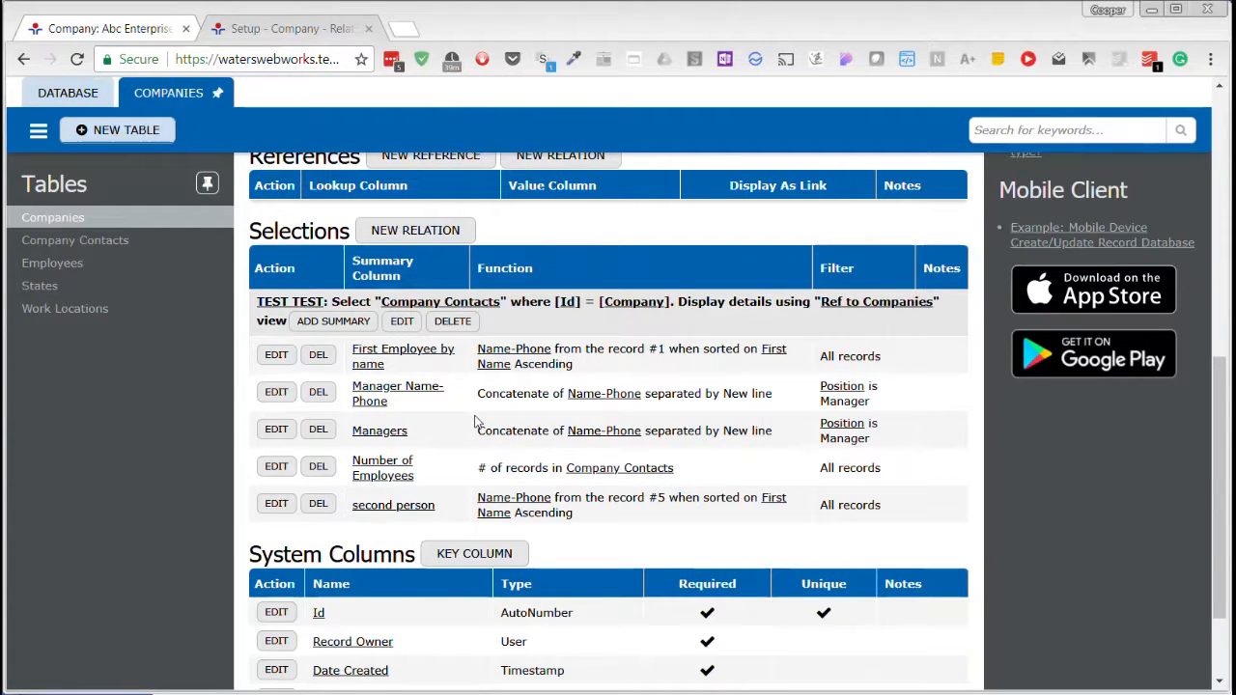
scroll(474, 422, "up", 1)
scroll(474, 419, "up", 1)
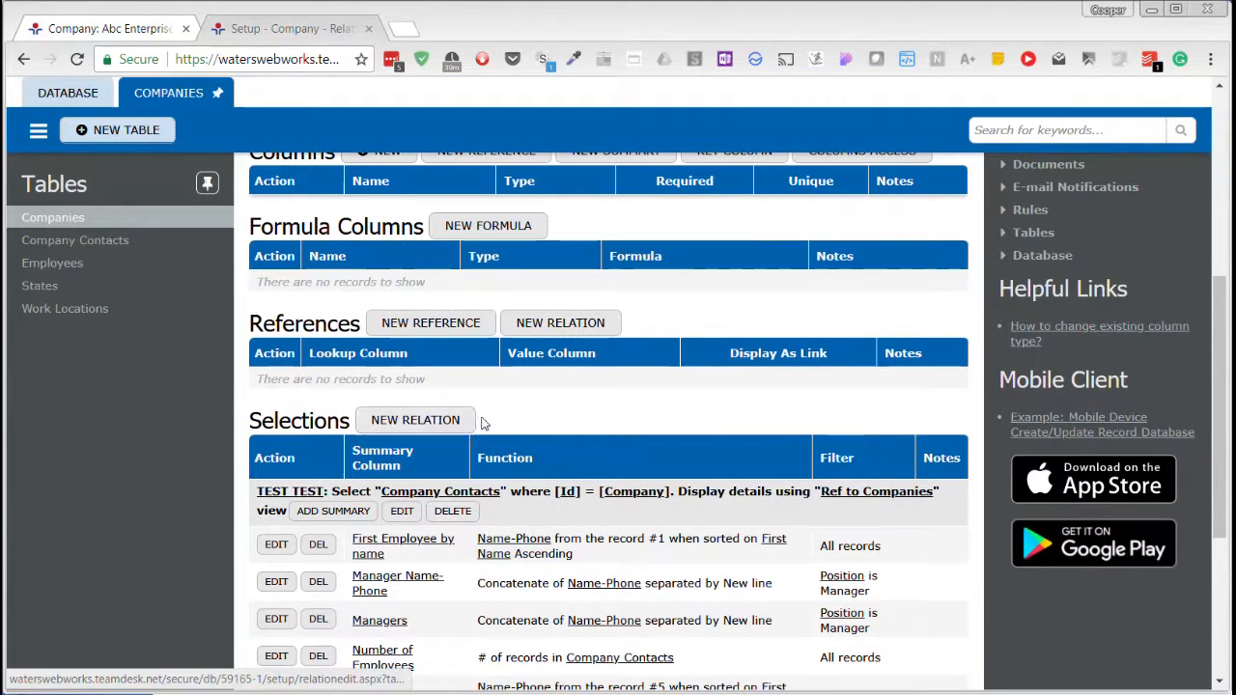
scroll(483, 423, "up", 1)
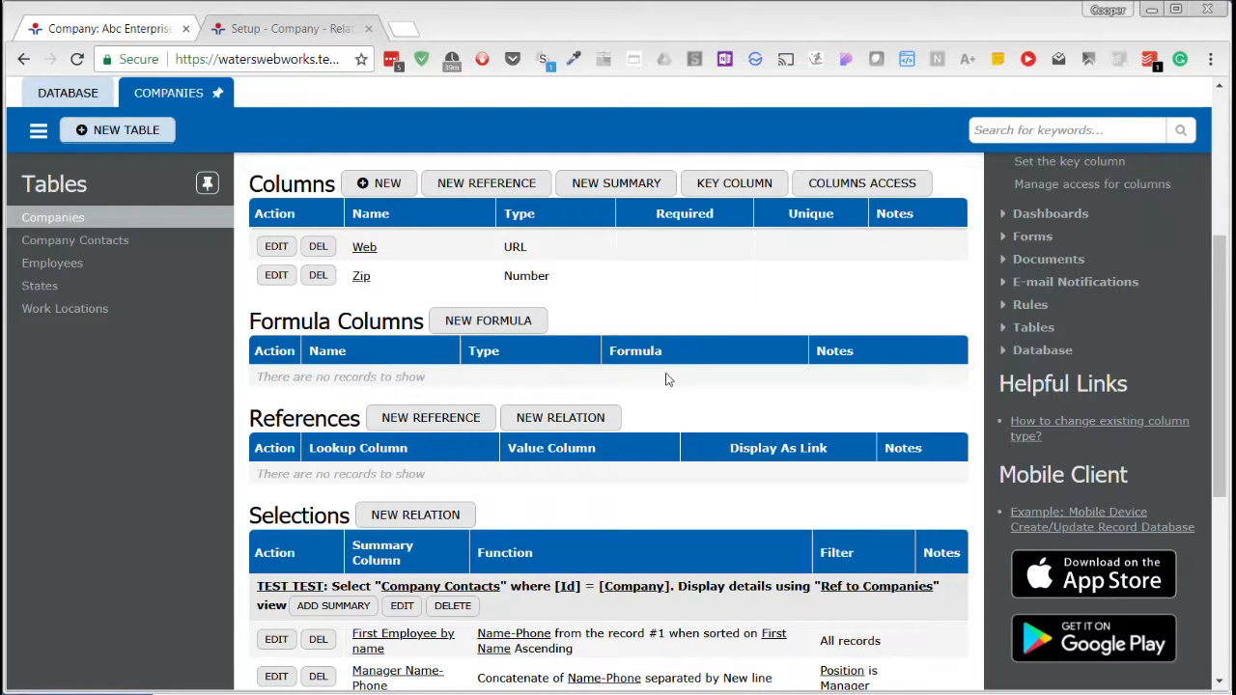
scroll(639, 488, "down", 2)
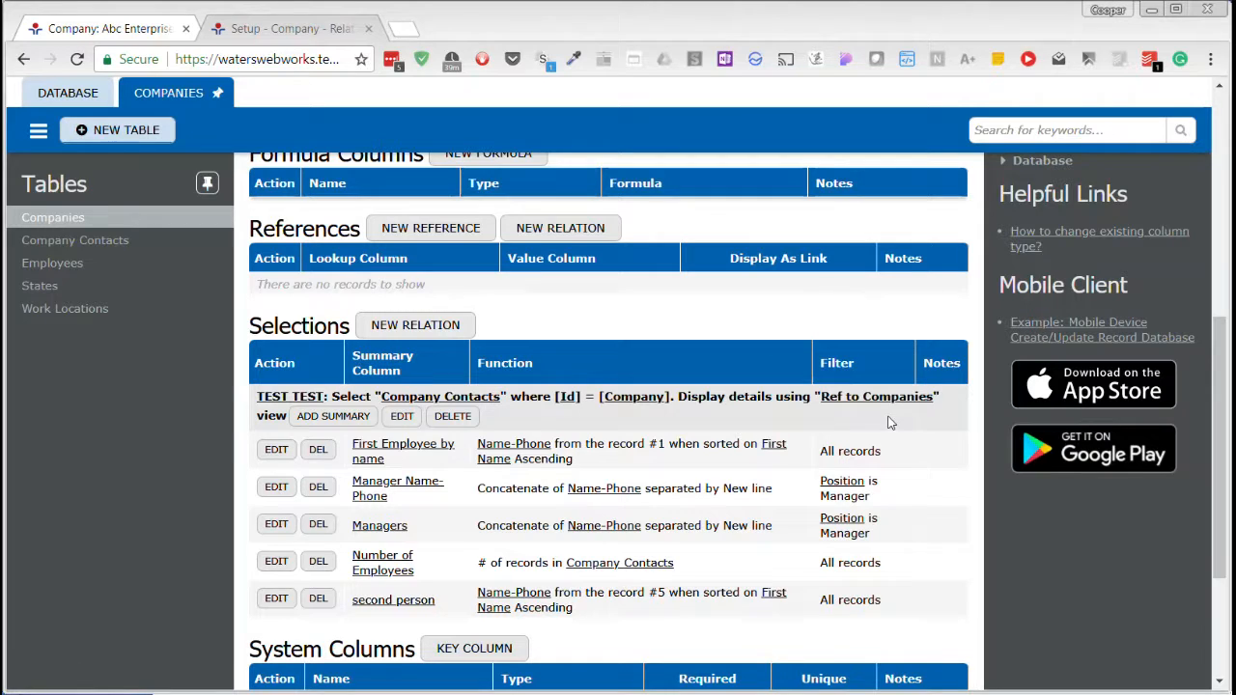
left_click(428, 325)
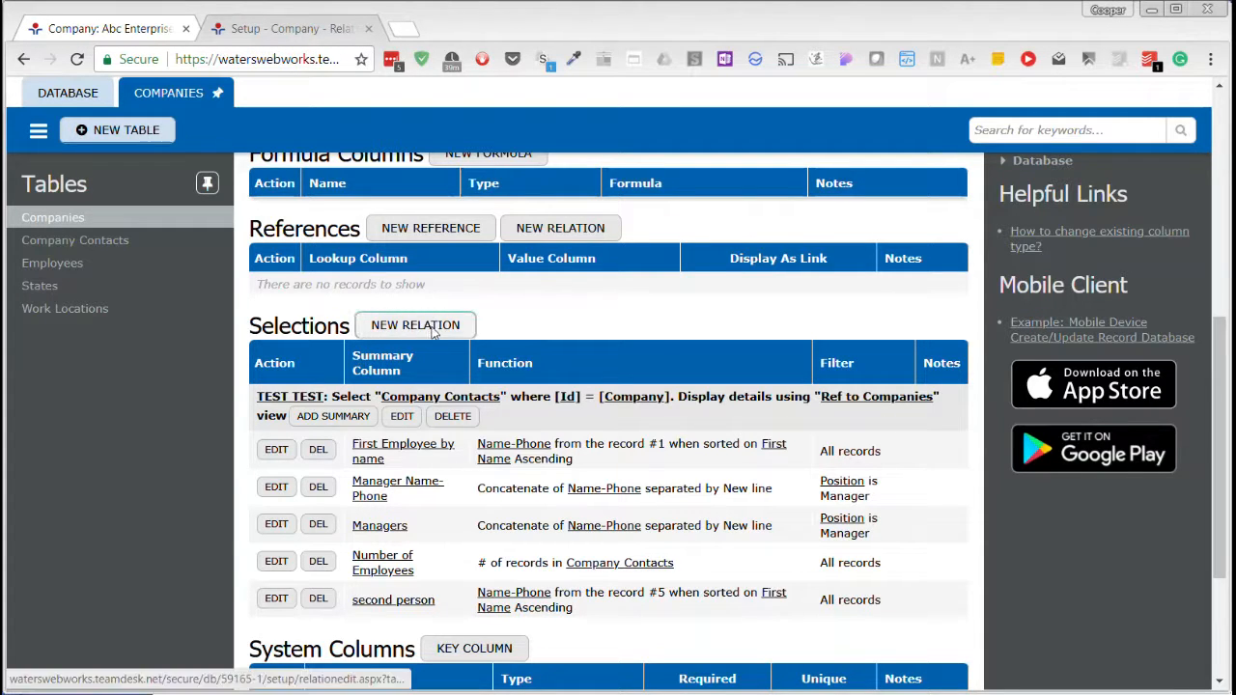
scroll(678, 327, "down", 1)
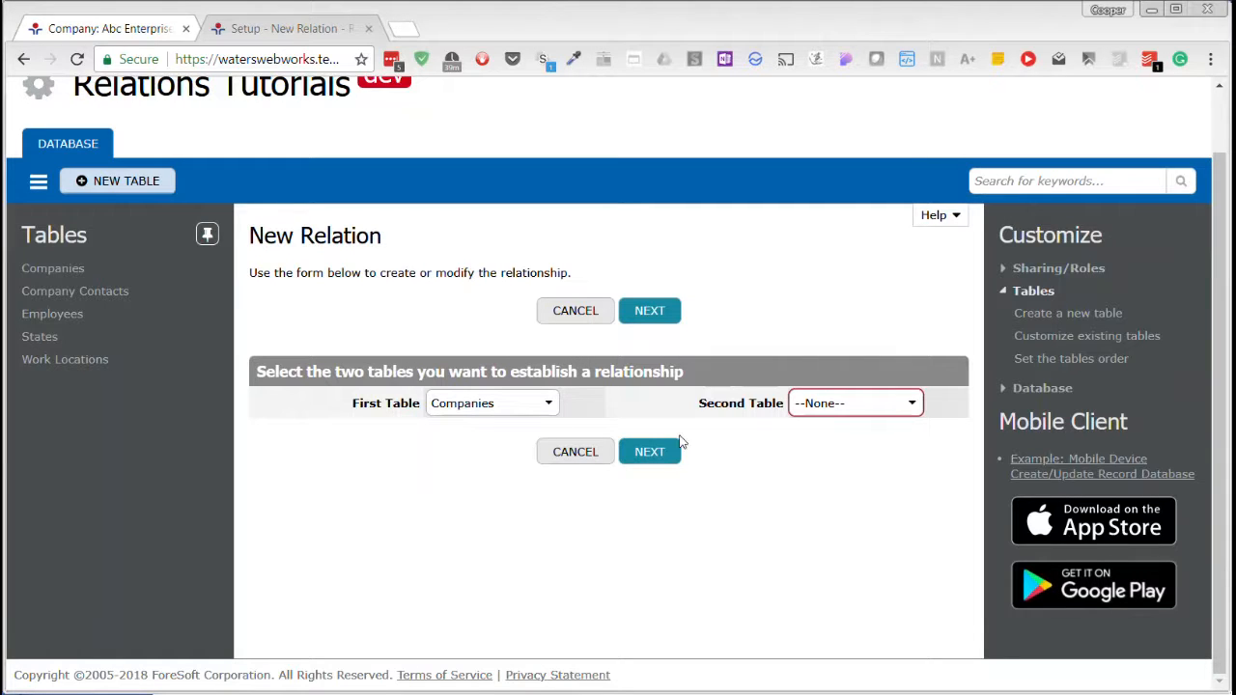
left_click(887, 410)
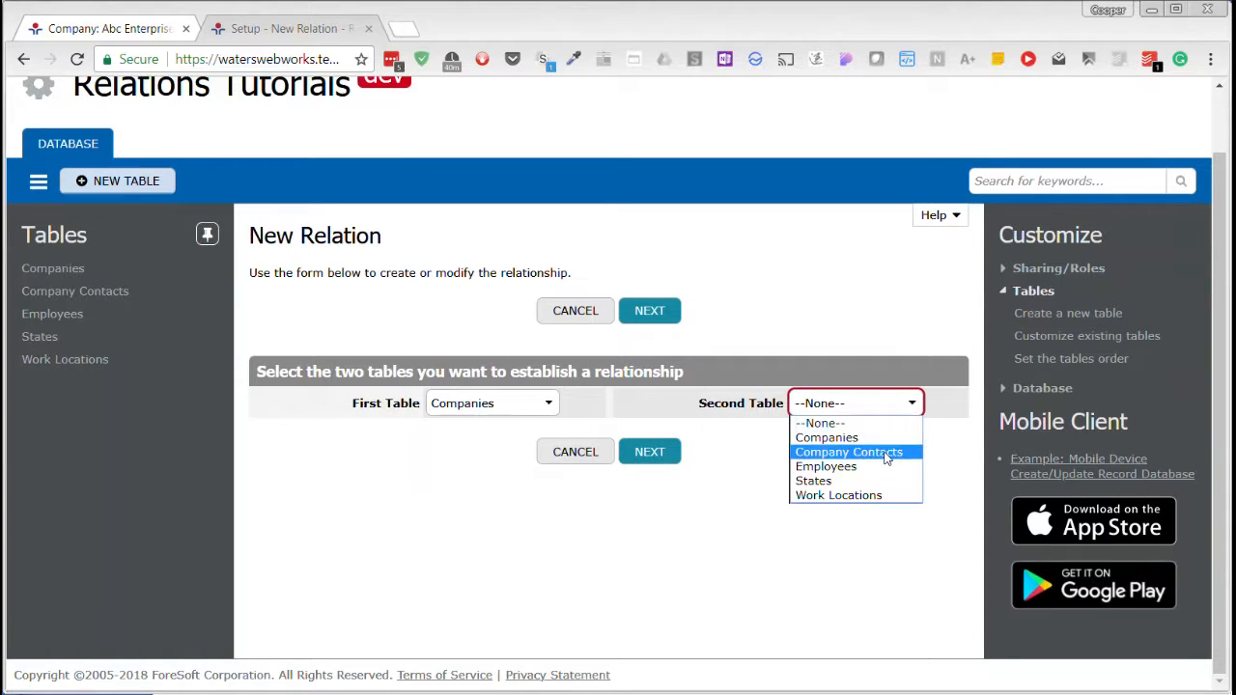
left_click(886, 453)
left_click(653, 455)
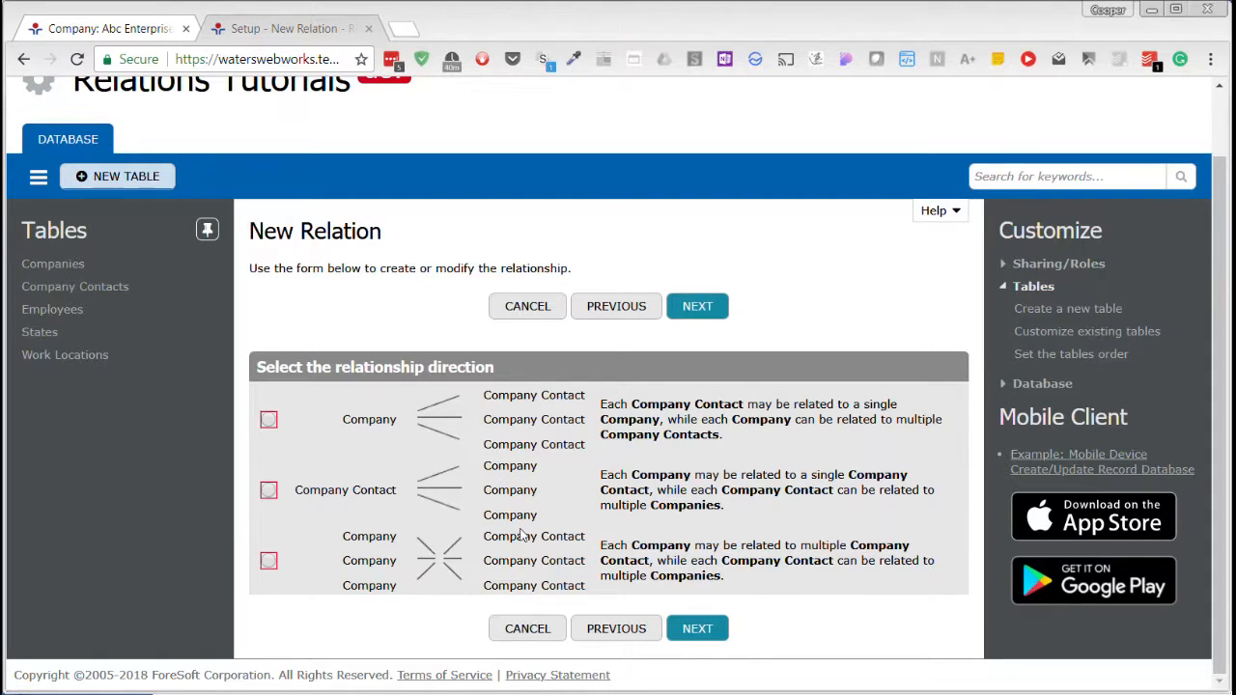
Make the relation many-to-many between Companies and Company Contacts, and use Ref to Companies as the Company Contact details view.
left_click(270, 562)
left_click(711, 629)
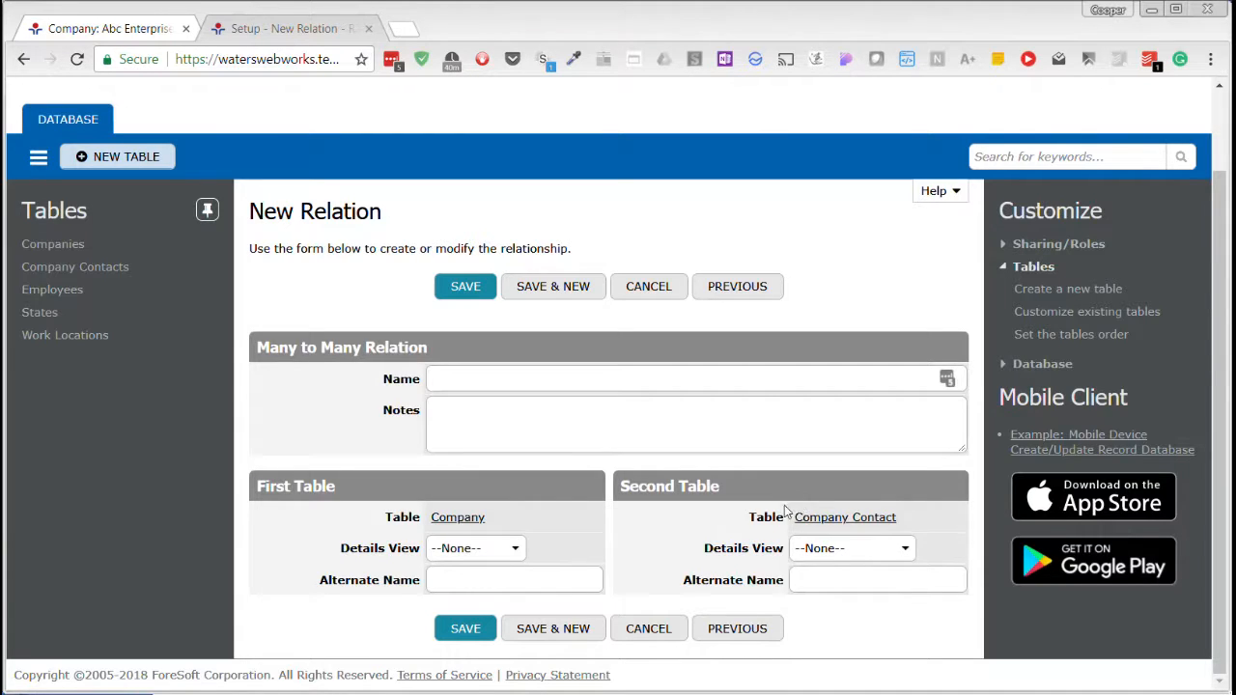
left_click(905, 548)
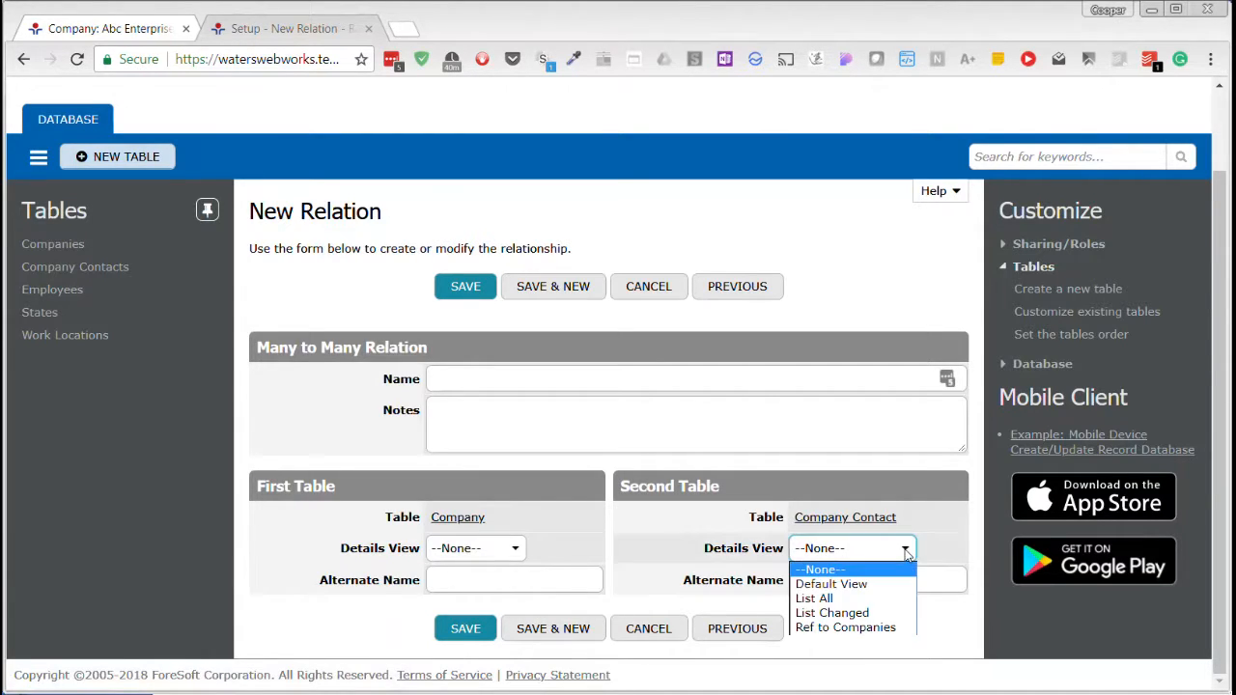
left_click(857, 633)
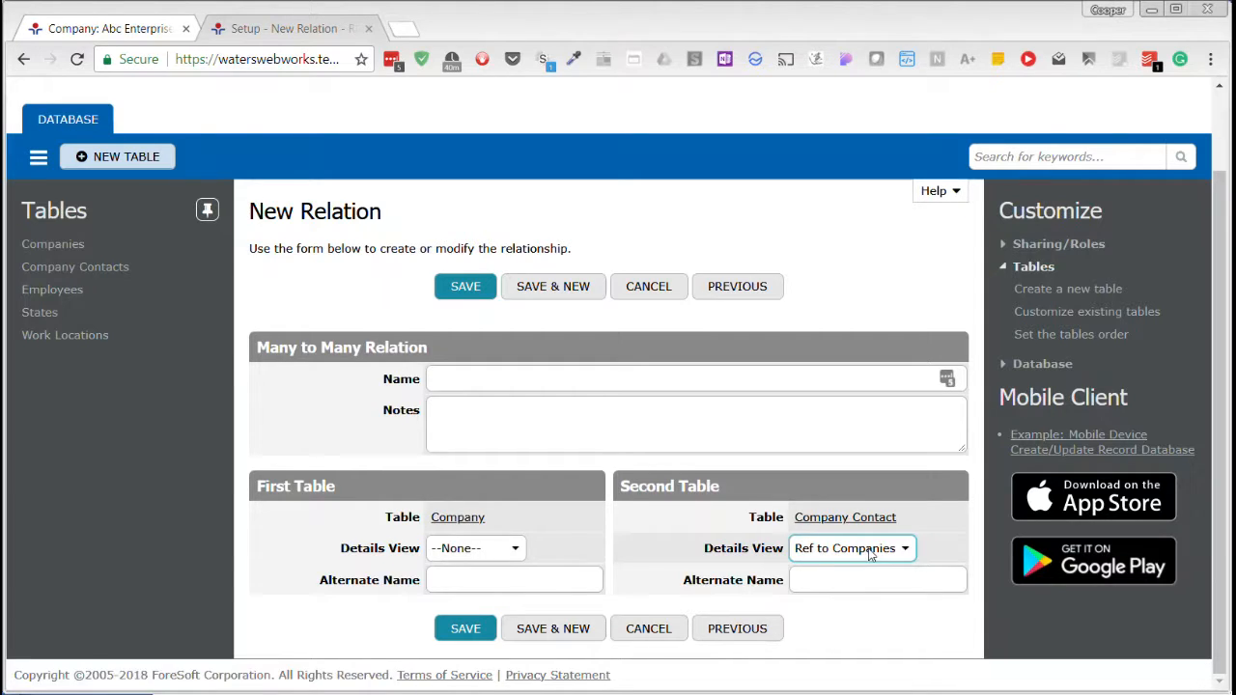
Name the relation Second Relation Company to Contacts, save it, and return to the Companies columns.
left_click(475, 382)
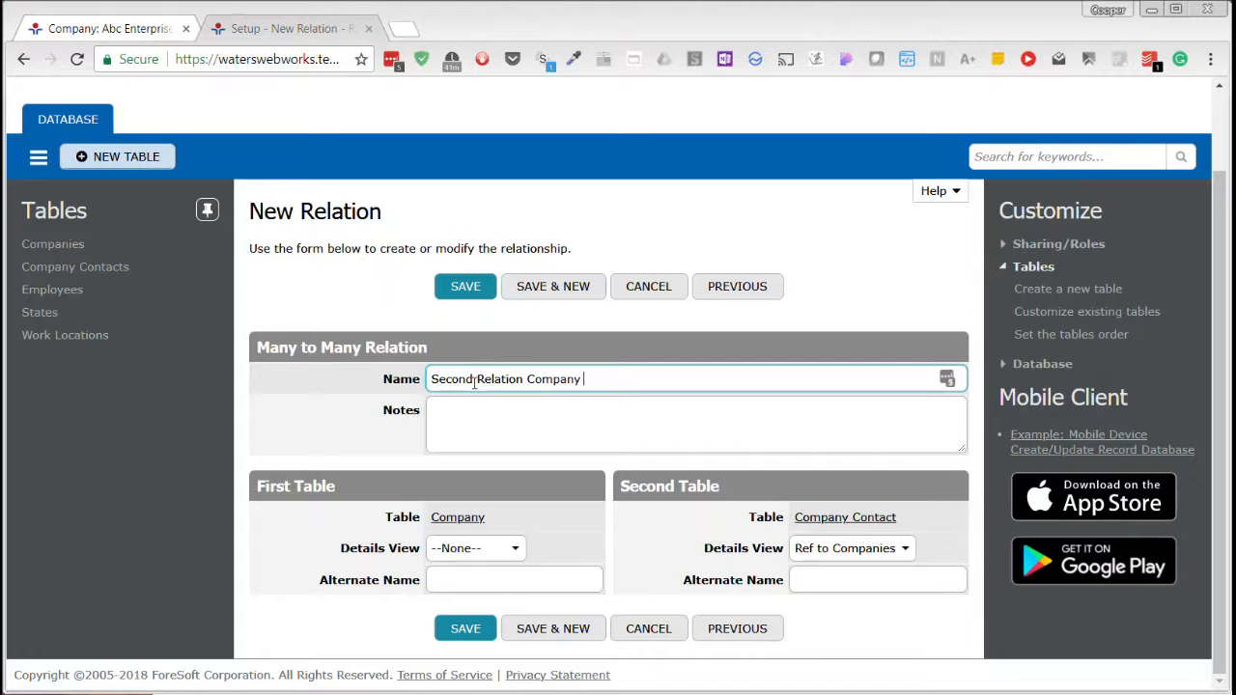
type("C")
left_click(464, 629)
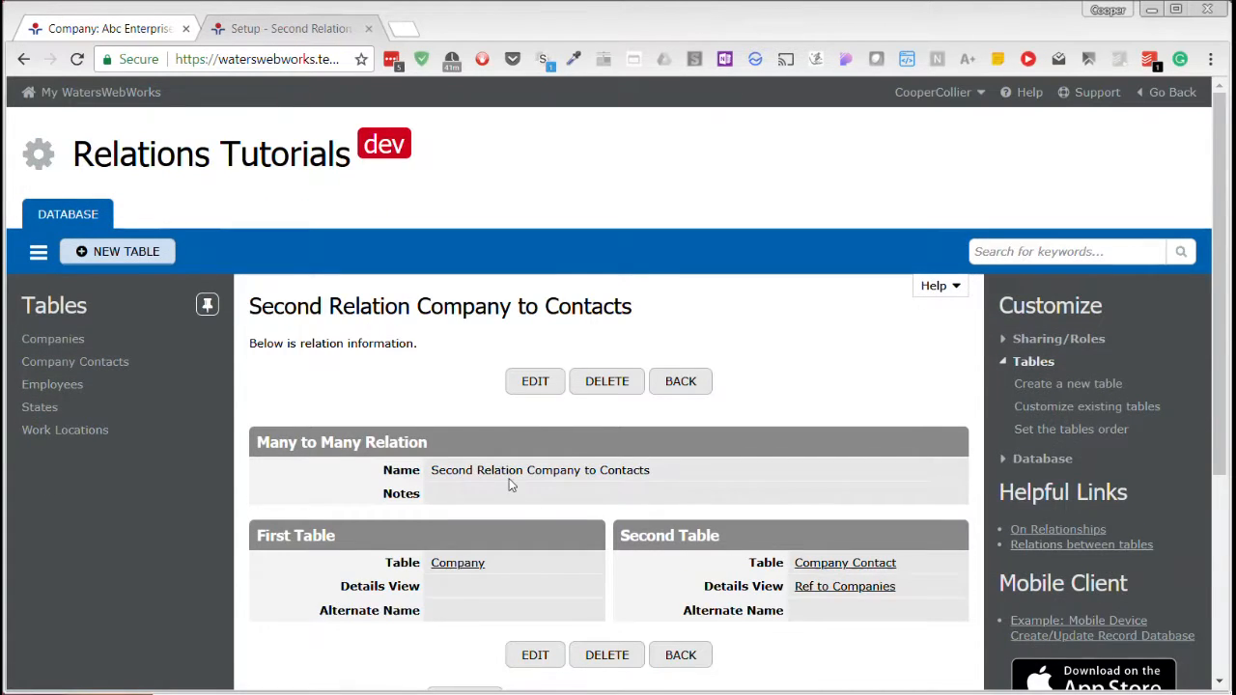
scroll(510, 484, "down", 3)
scroll(510, 483, "up", 3)
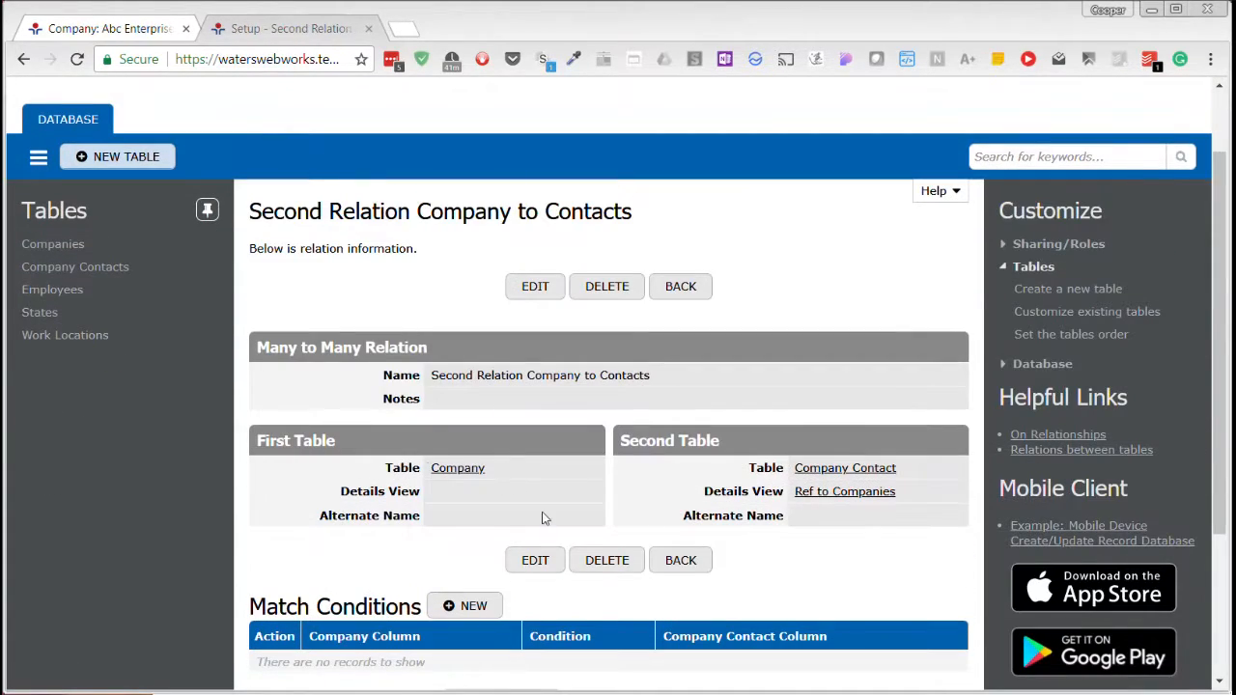
left_click(690, 562)
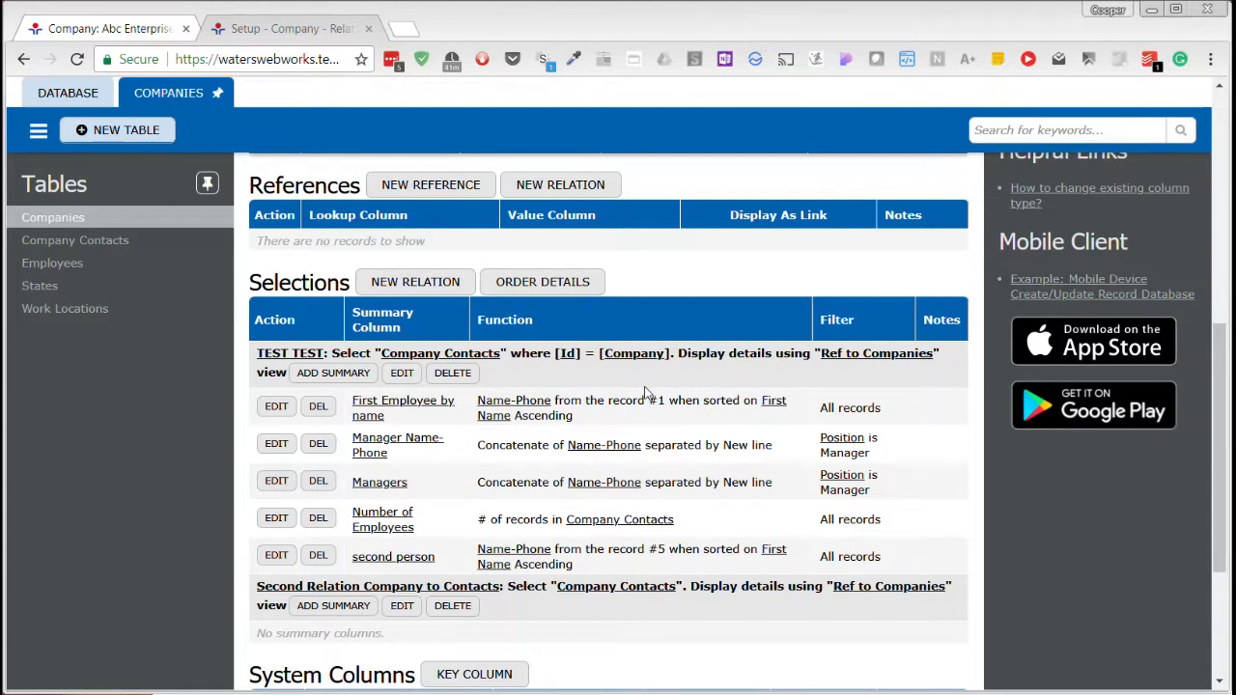
Switch to the Abc Enterprises Inc record, refresh it, and examine the contacts listed under the second Company Contacts relation.
left_click(290, 28)
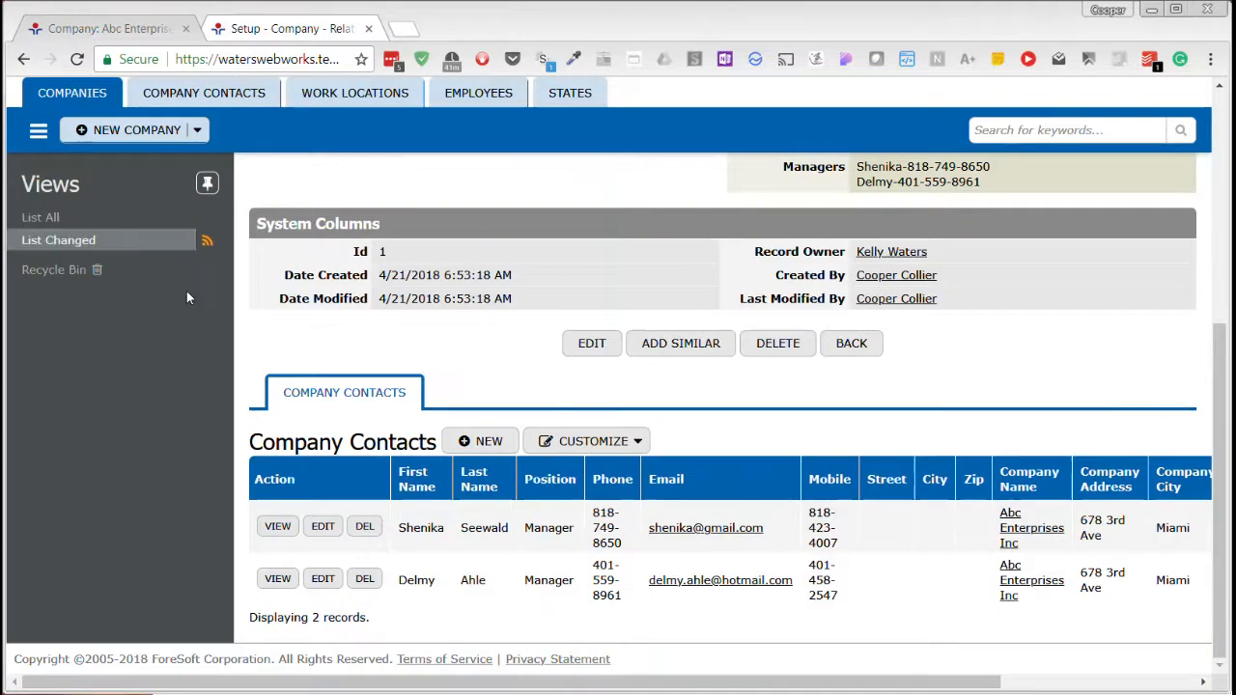
key("F5")
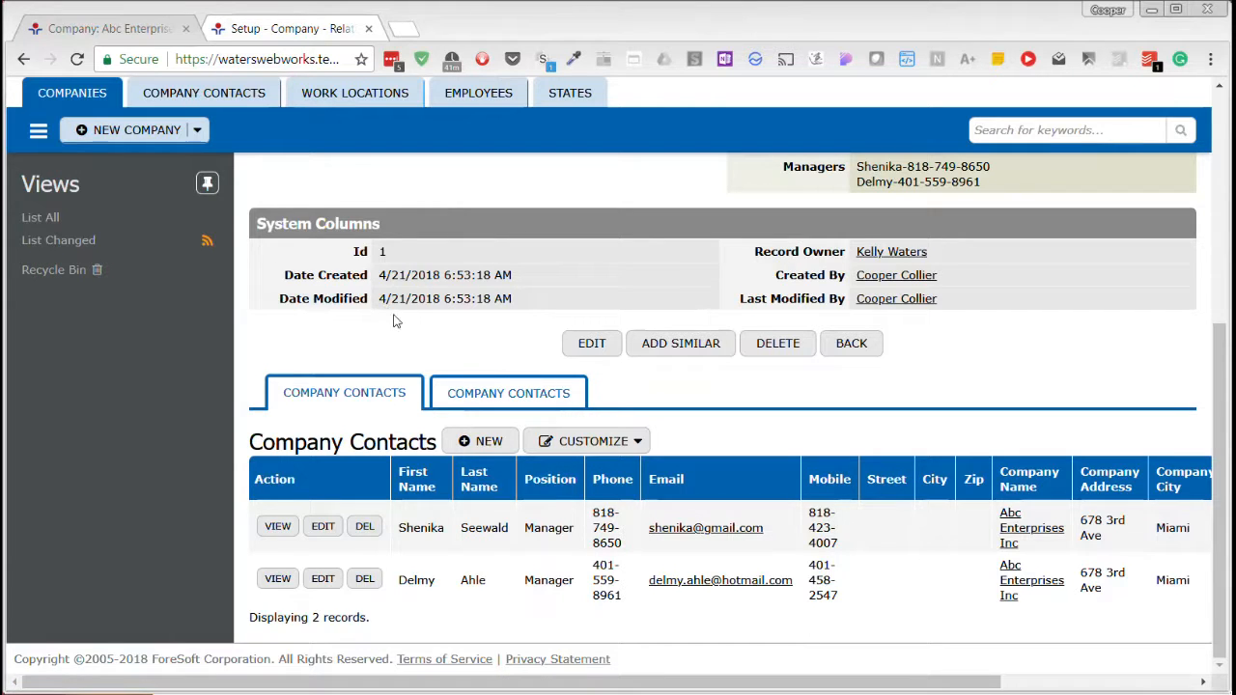
left_click(490, 404)
scroll(540, 496, "down", 15)
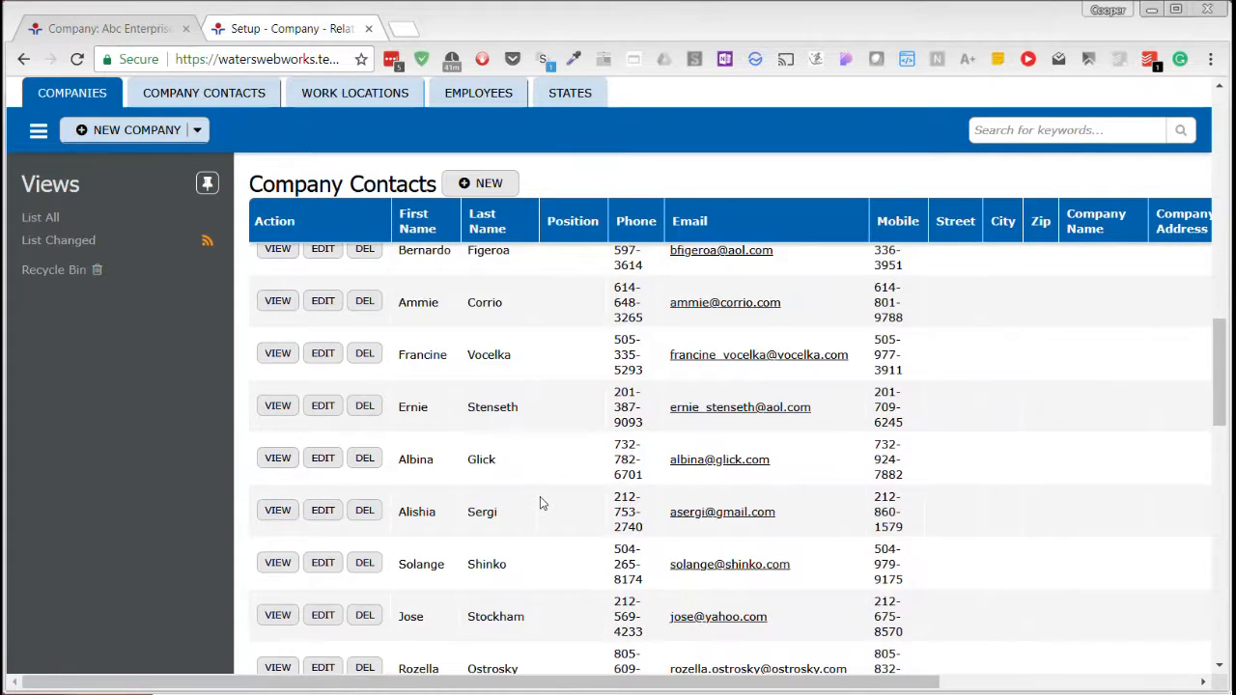
scroll(541, 502, "down", 5)
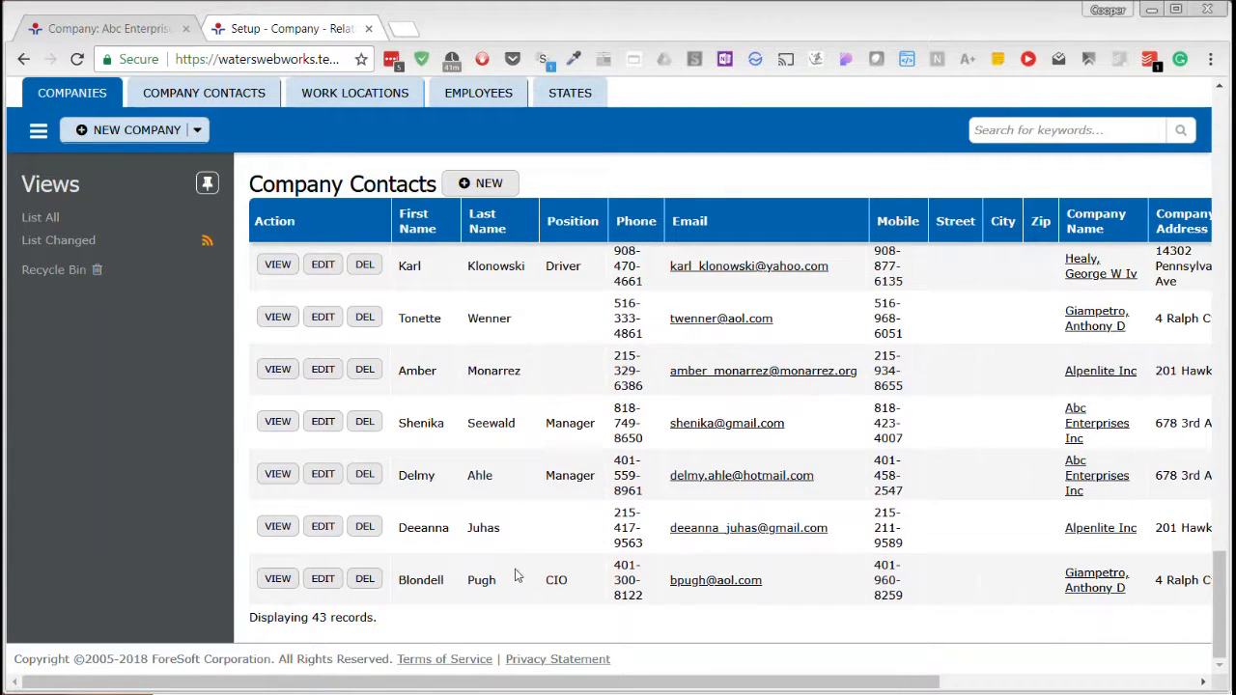
scroll(514, 575, "up", 5)
scroll(514, 574, "up", 15)
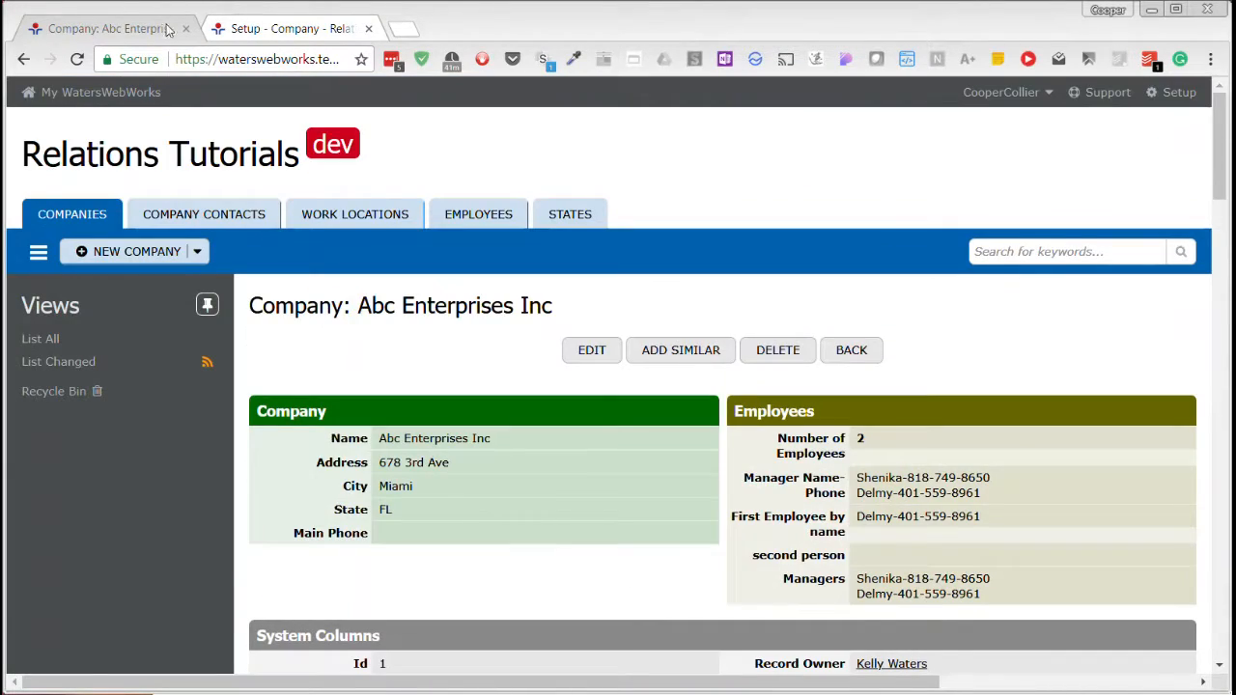
In the setup tab, edit Second Relation Company to Contacts, set the second table's alternate name to multi relation, and save.
left_click(167, 30)
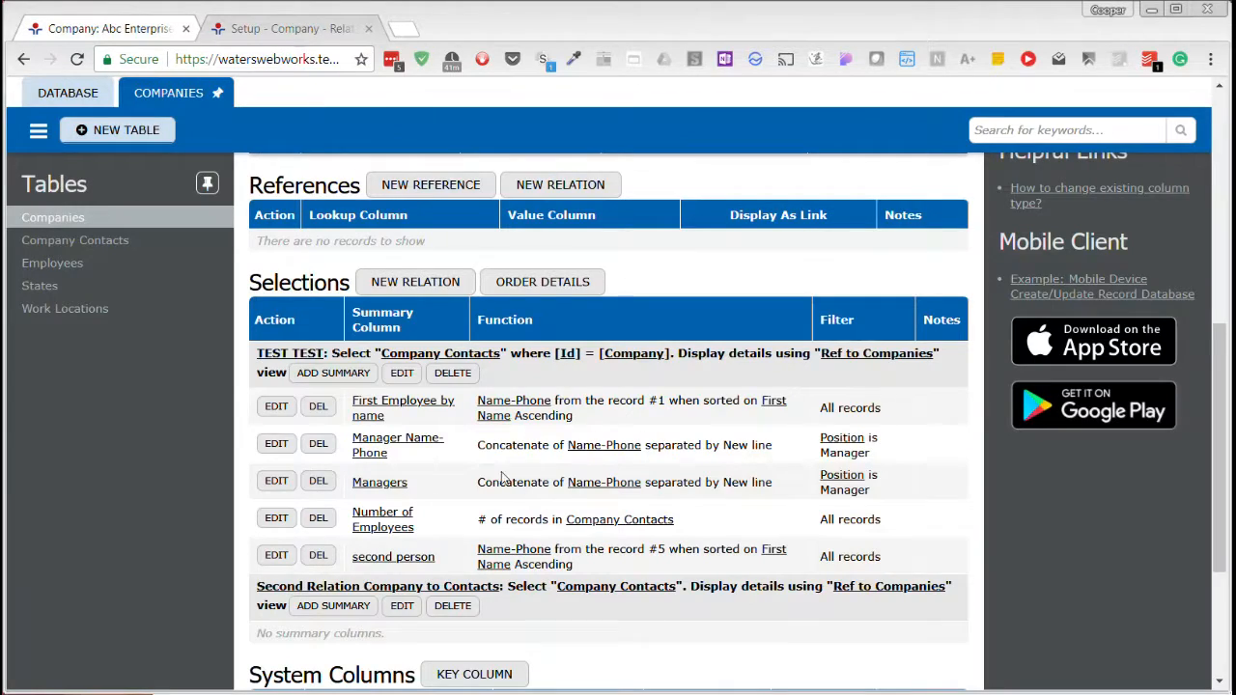
scroll(522, 446, "down", 2)
left_click(402, 417)
scroll(624, 483, "down", 3)
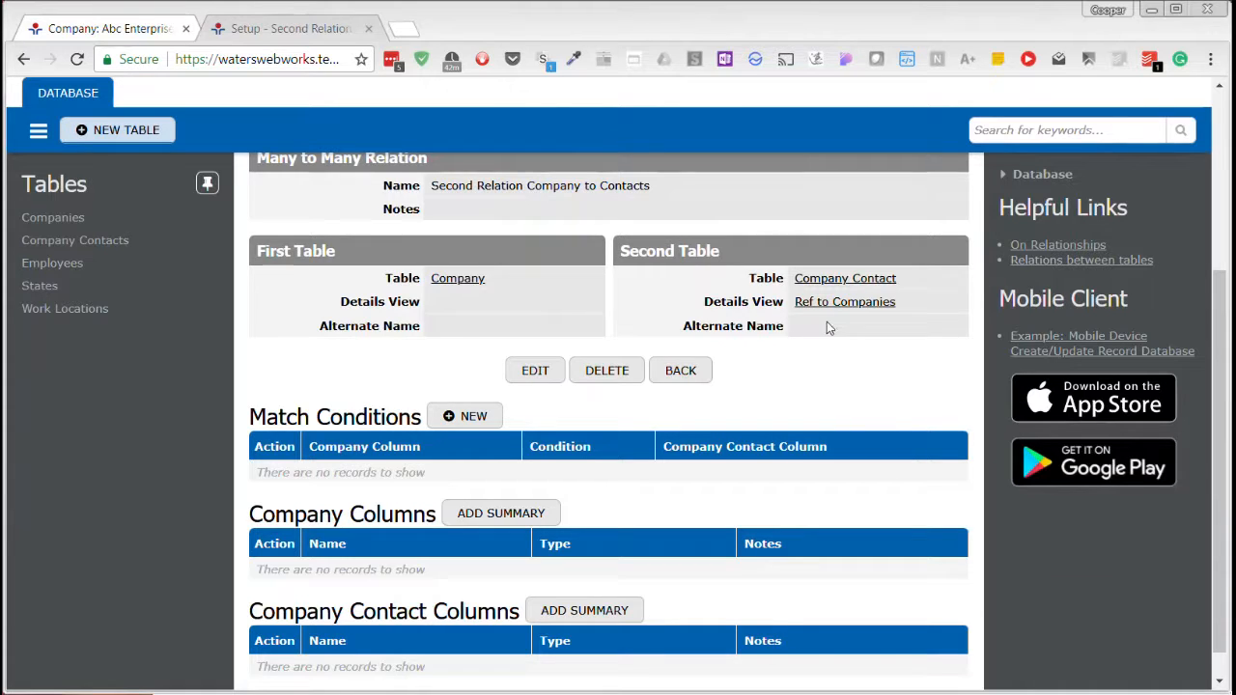
left_click(534, 373)
scroll(840, 498, "down", 1)
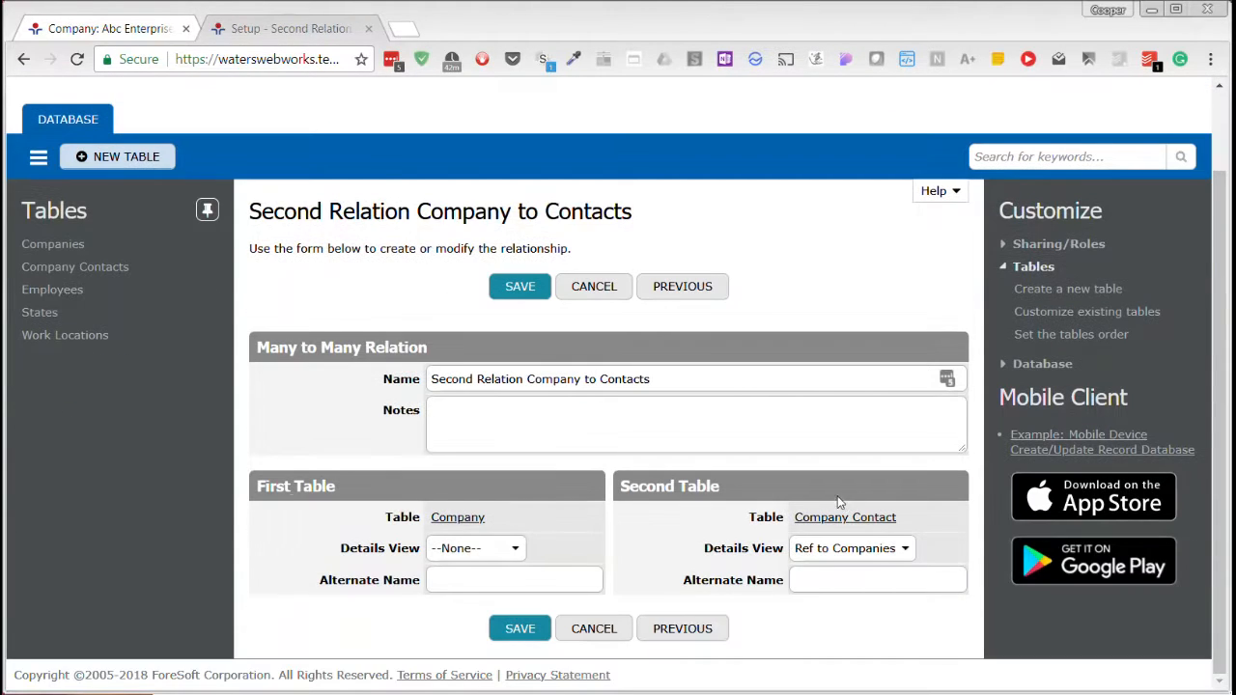
left_click(811, 581)
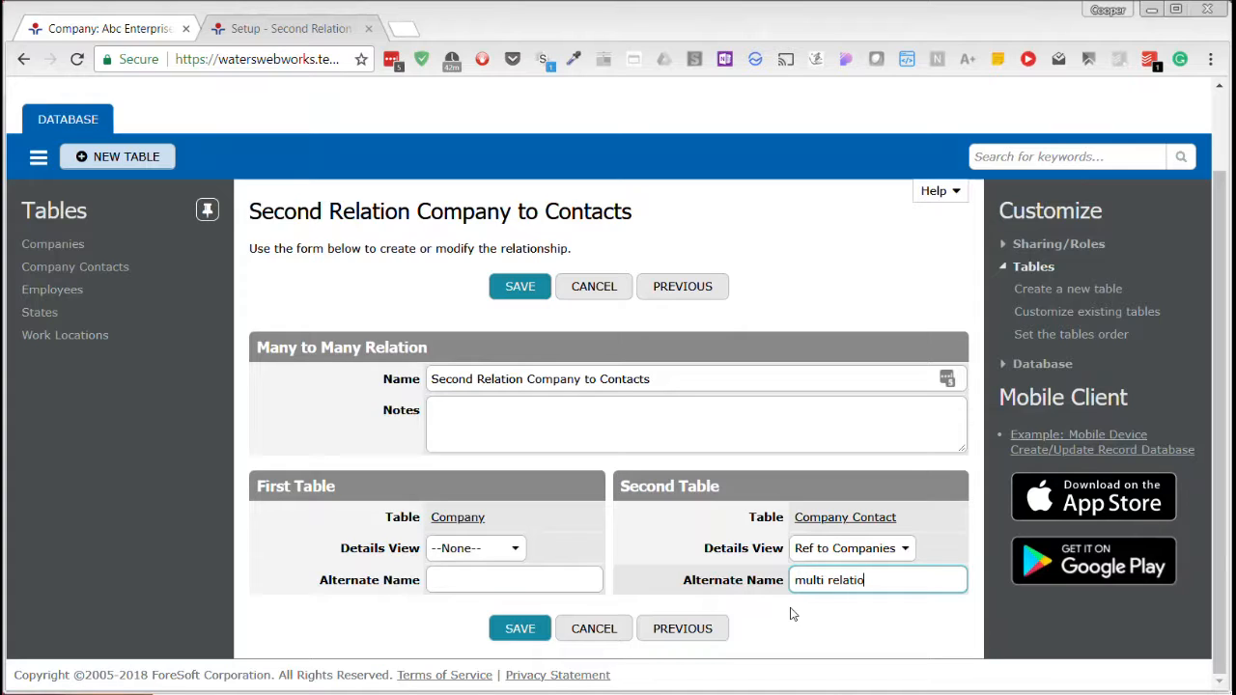
left_click(520, 628)
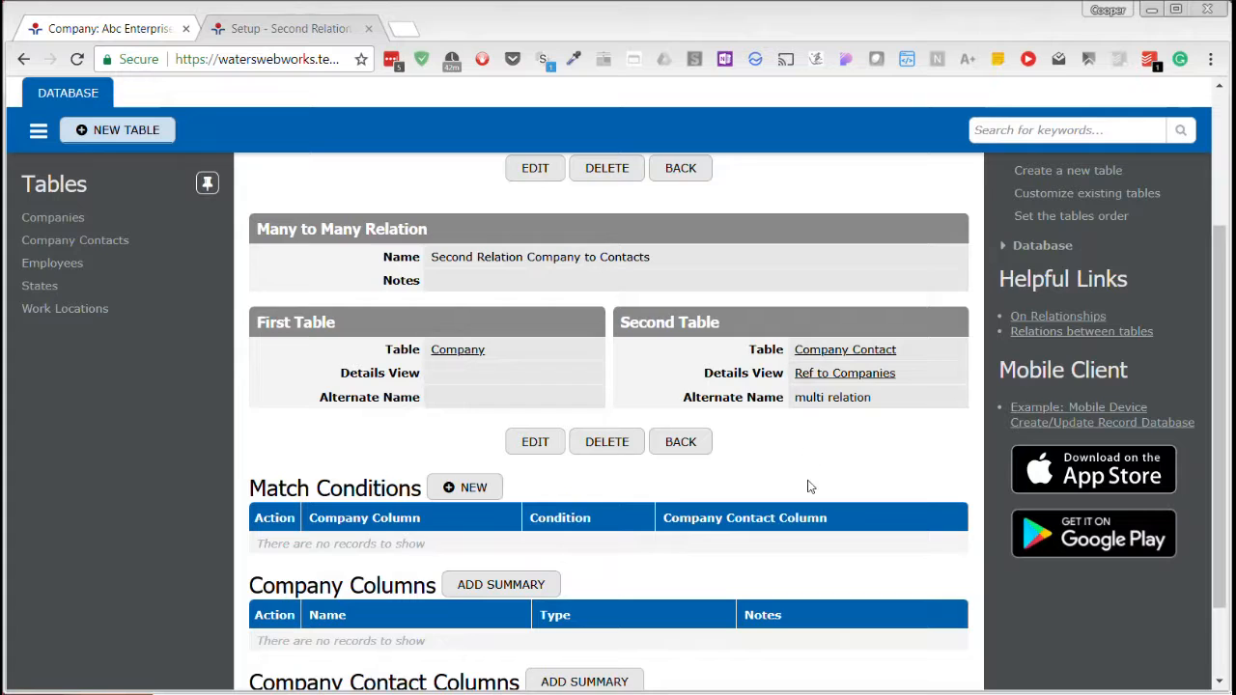
Review the saved relation's details, its Match Conditions and the summary column sections for both tables.
scroll(810, 487, "down", 1)
scroll(810, 487, "up", 3)
scroll(810, 486, "down", 1)
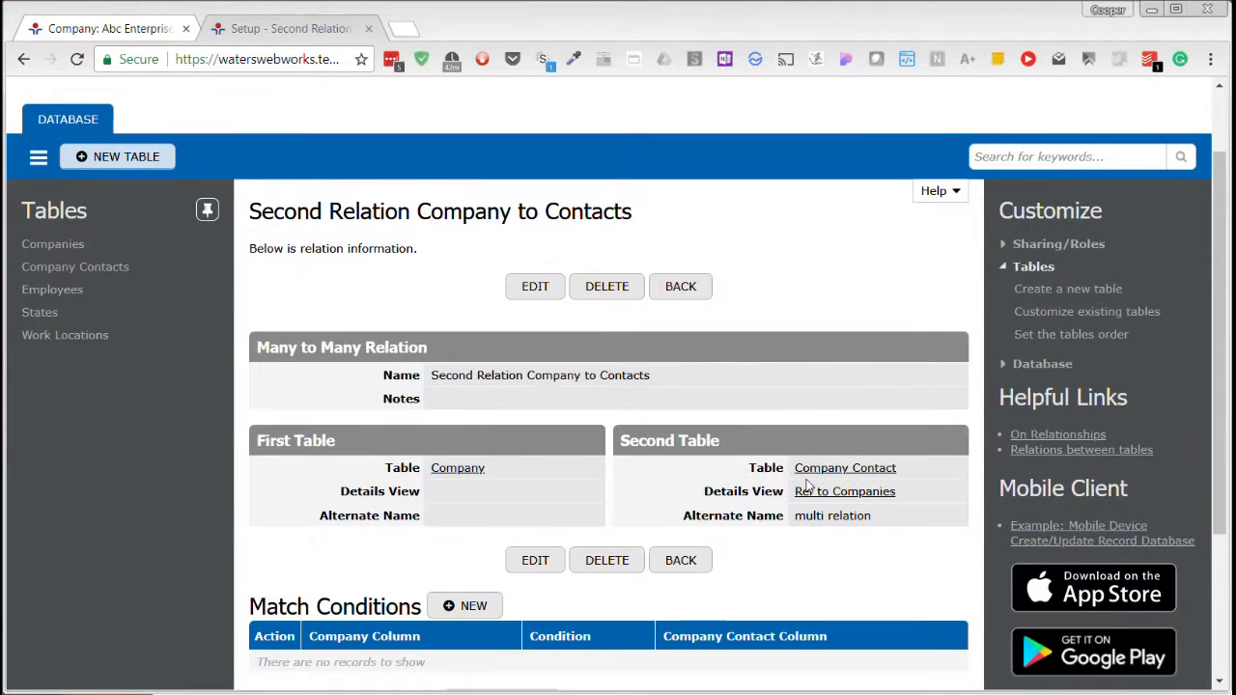
scroll(810, 487, "down", 1)
scroll(809, 486, "down", 1)
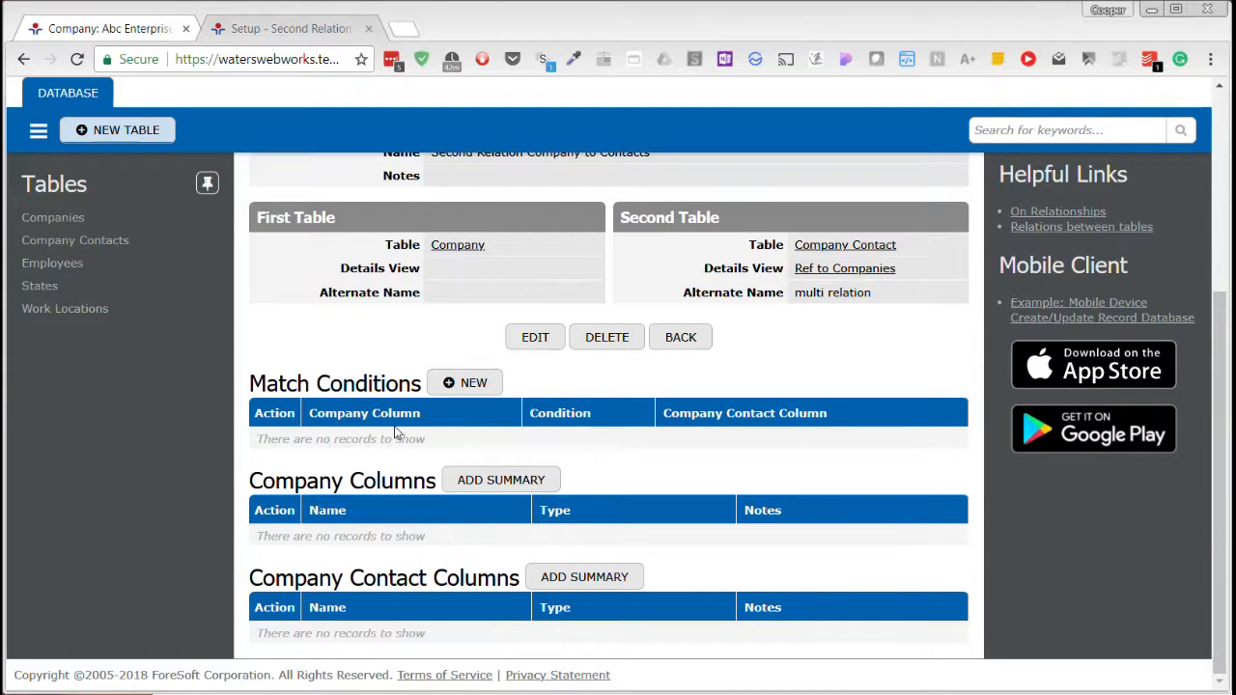
Add a match condition to Second Relation Company to Contacts where Company Id = Company Contact Company, save it, and return to the Companies columns.
left_click(474, 390)
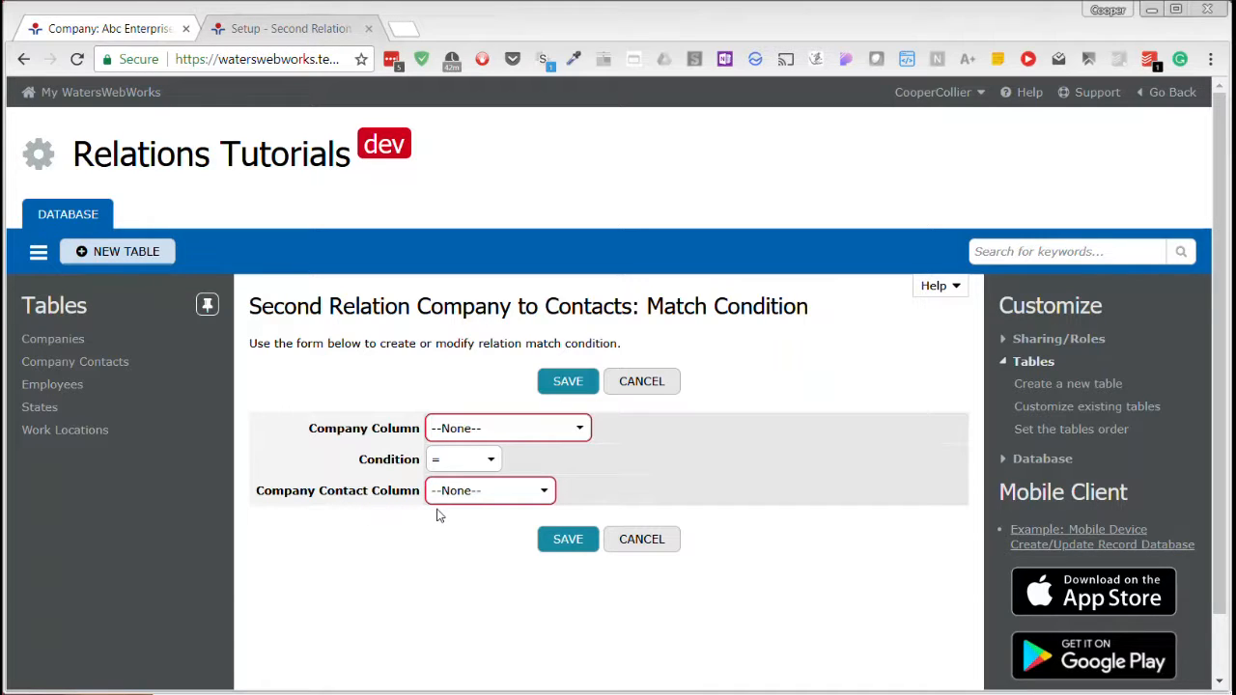
left_click(555, 430)
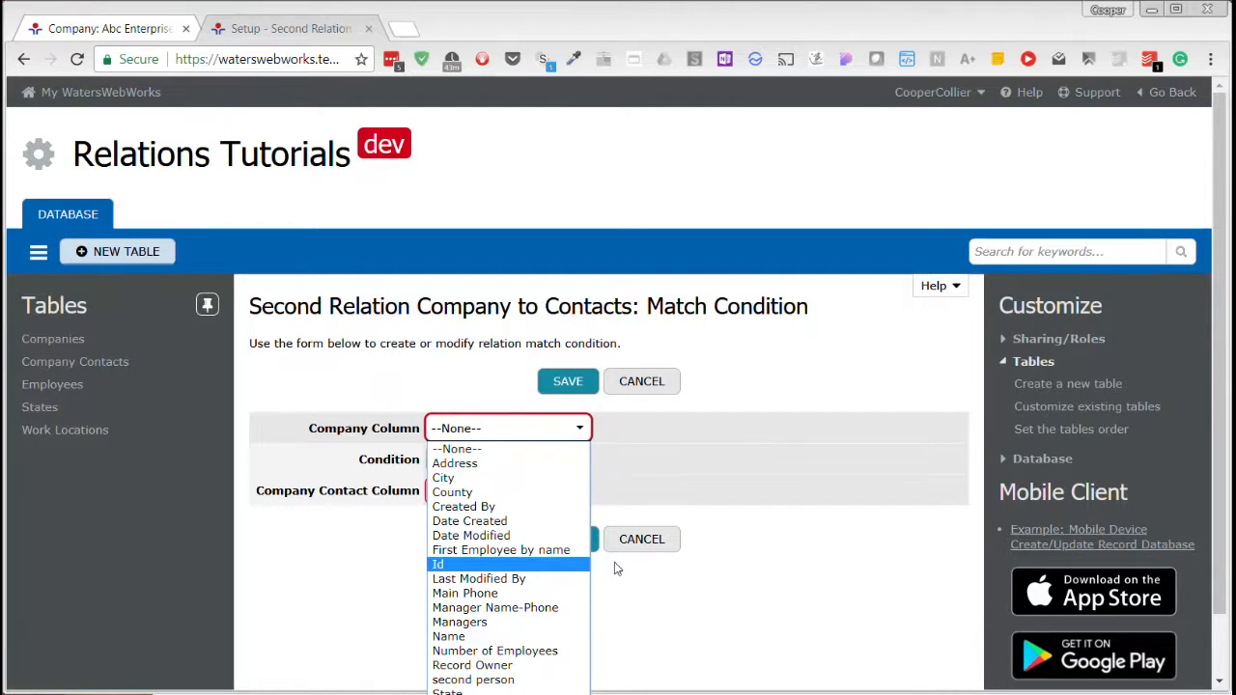
scroll(541, 568, "down", 2)
left_click(572, 358)
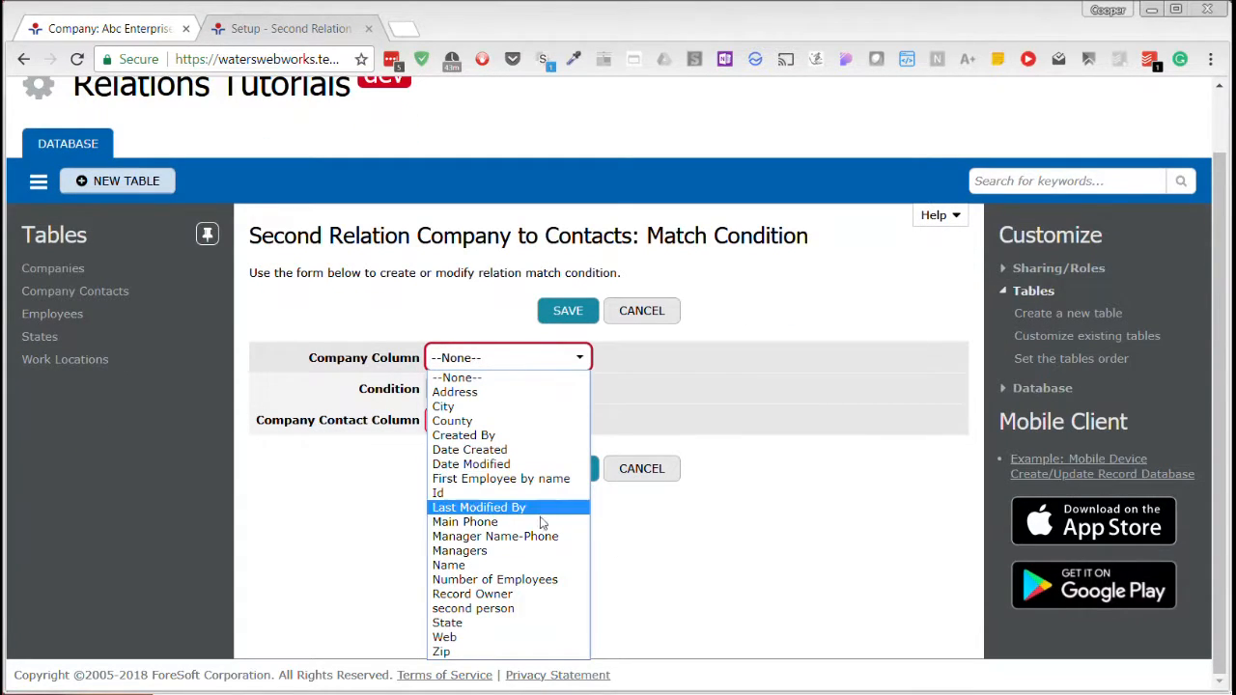
left_click(464, 494)
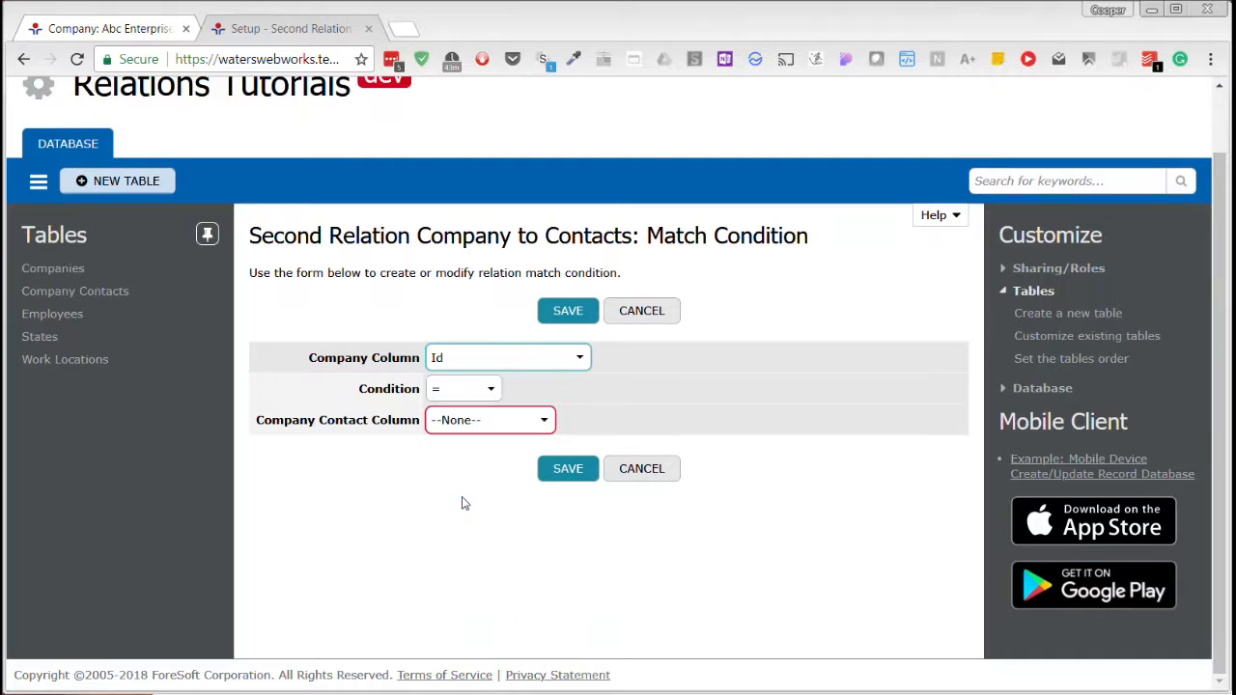
left_click(515, 425)
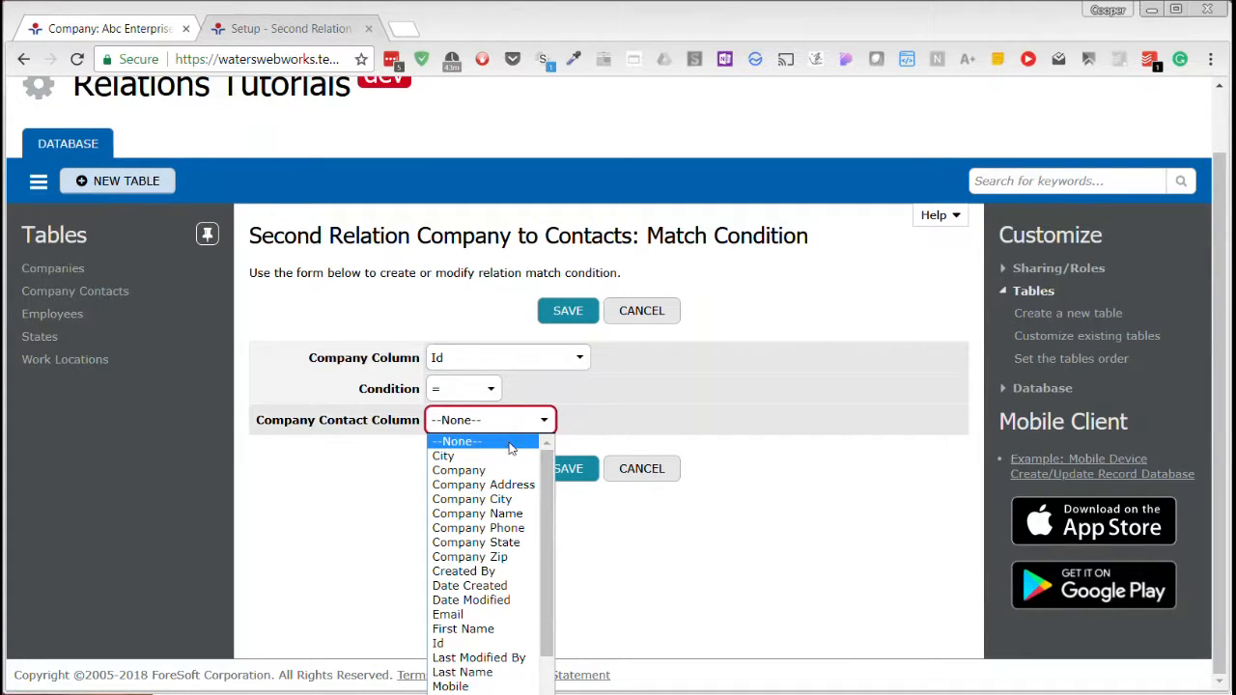
left_click(470, 473)
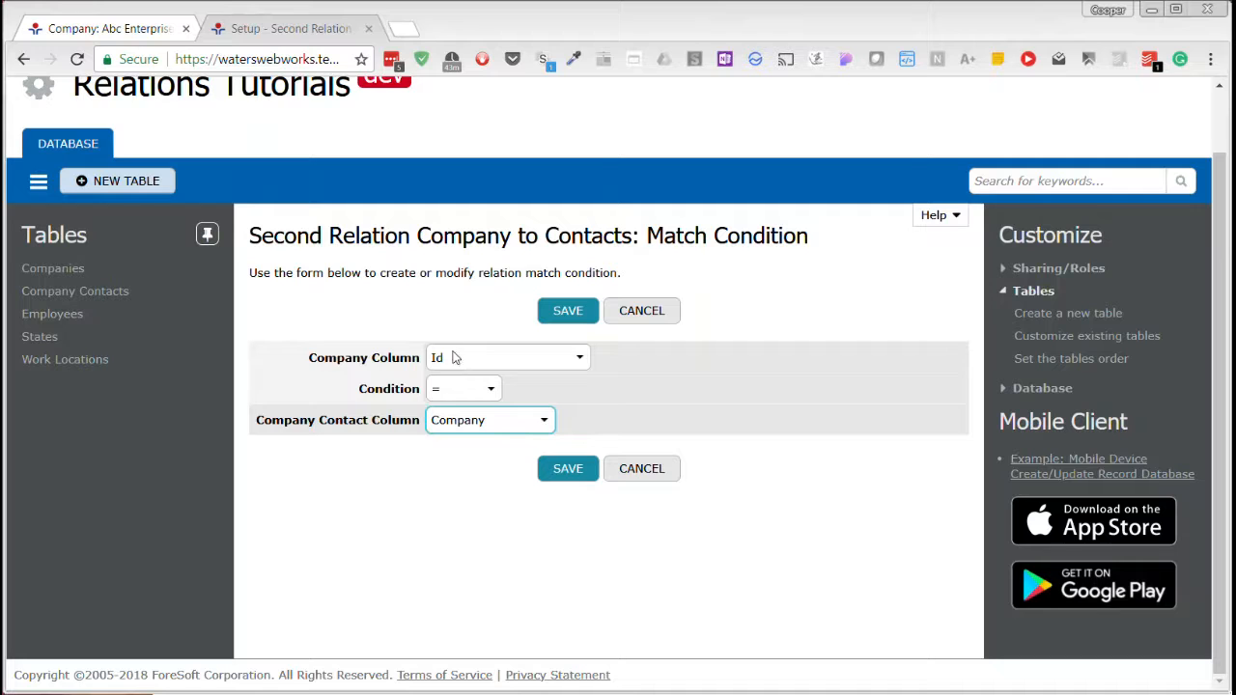
left_click(558, 474)
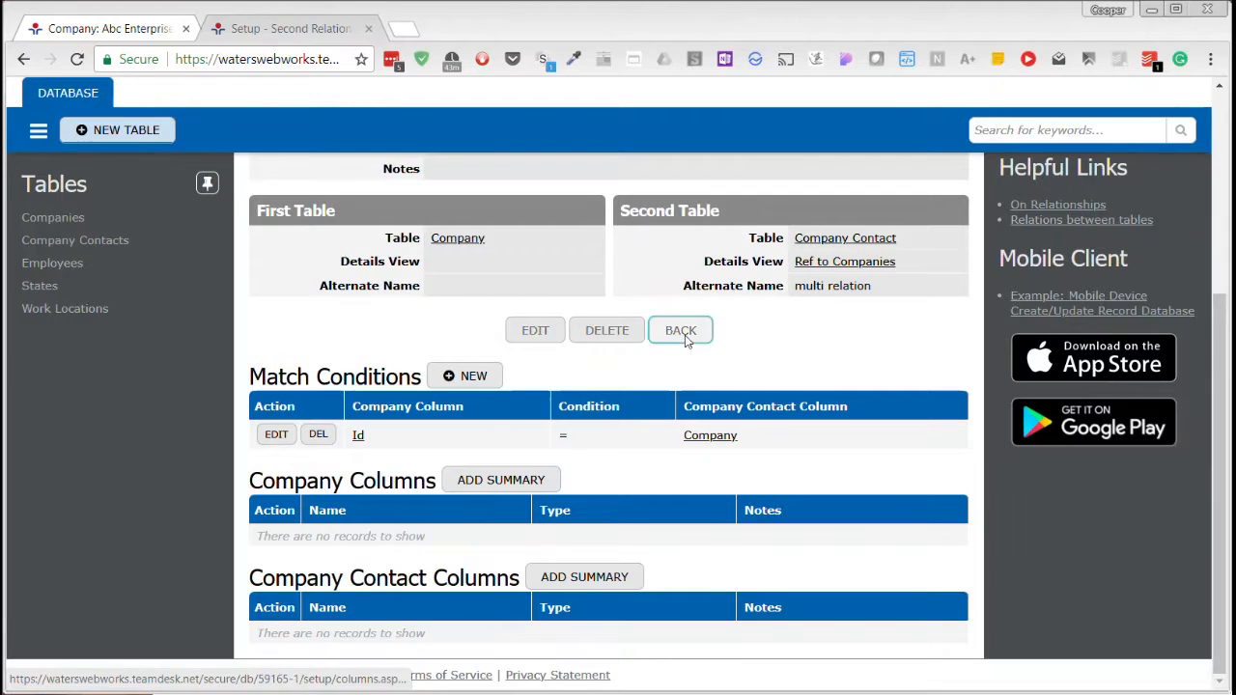
left_click(681, 332)
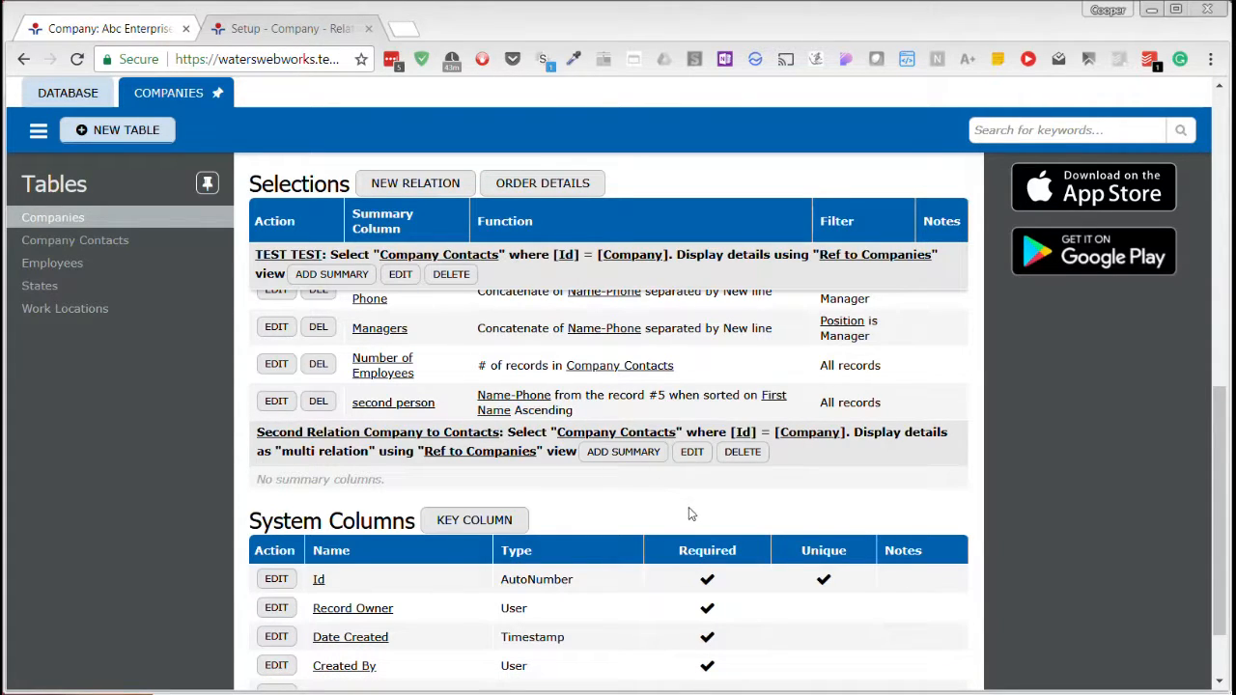
On the Abc Enterprises Inc record, compare the related contacts listed under Company Contacts and under multi relation.
scroll(665, 529, "up", 1)
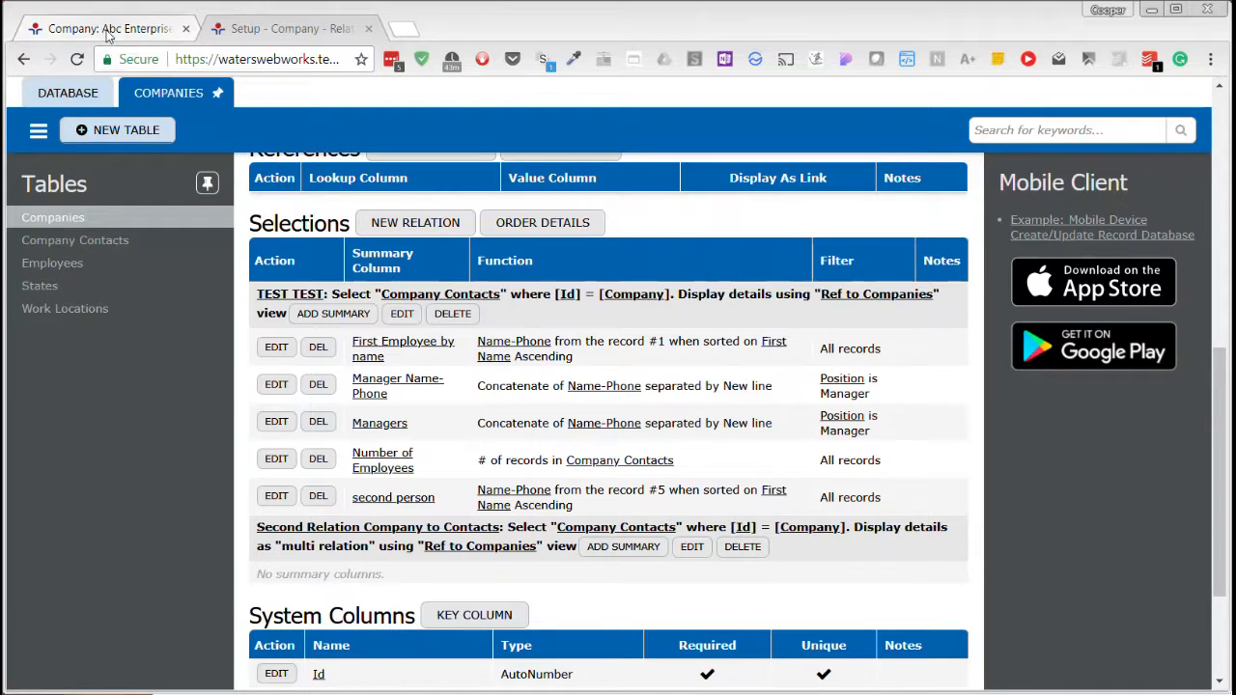
left_click(285, 28)
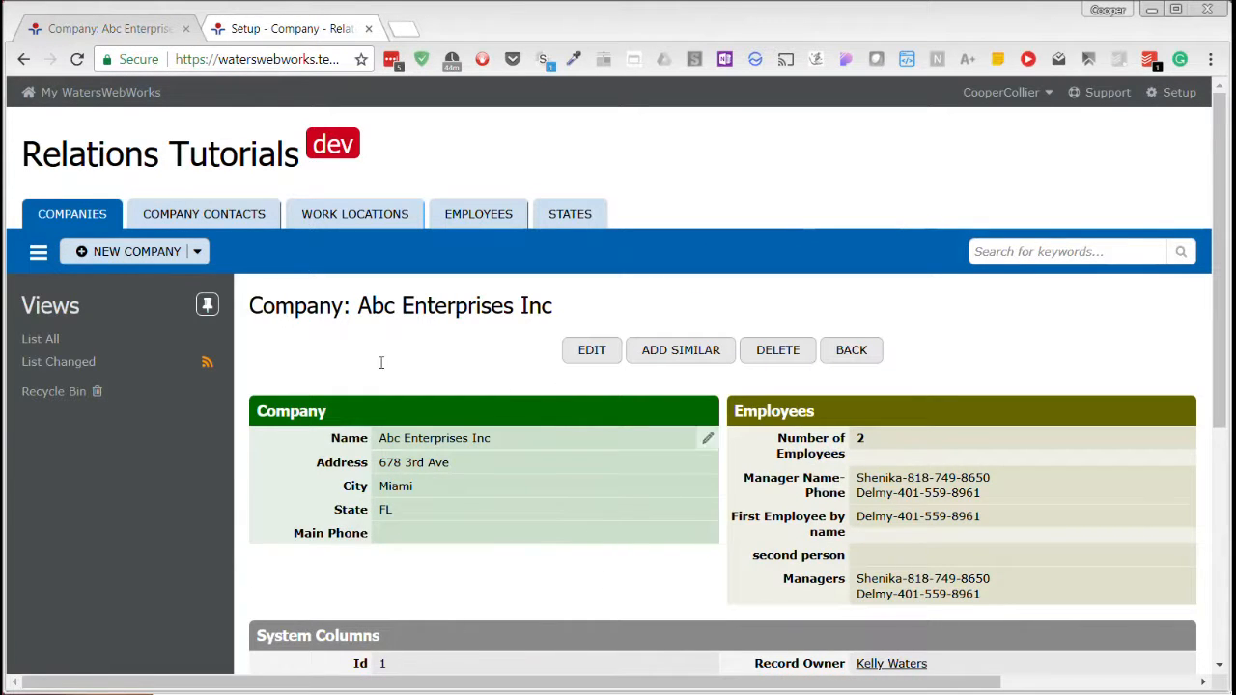
scroll(537, 419, "down", 4)
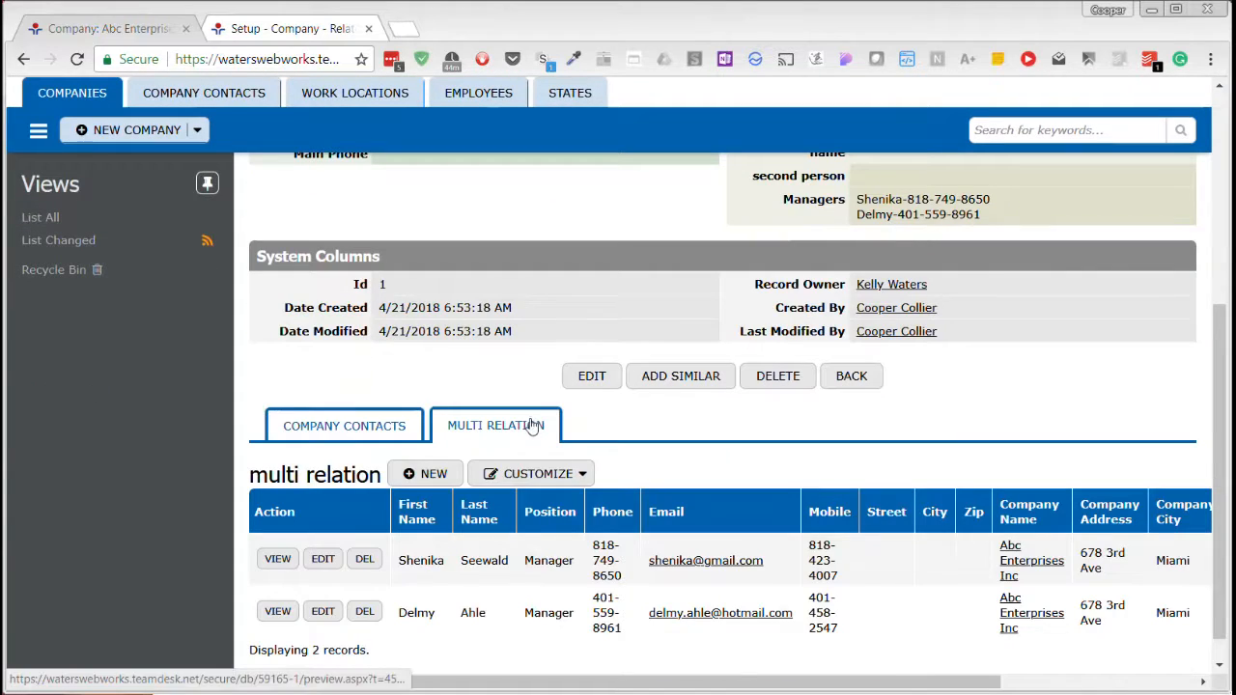
left_click(343, 428)
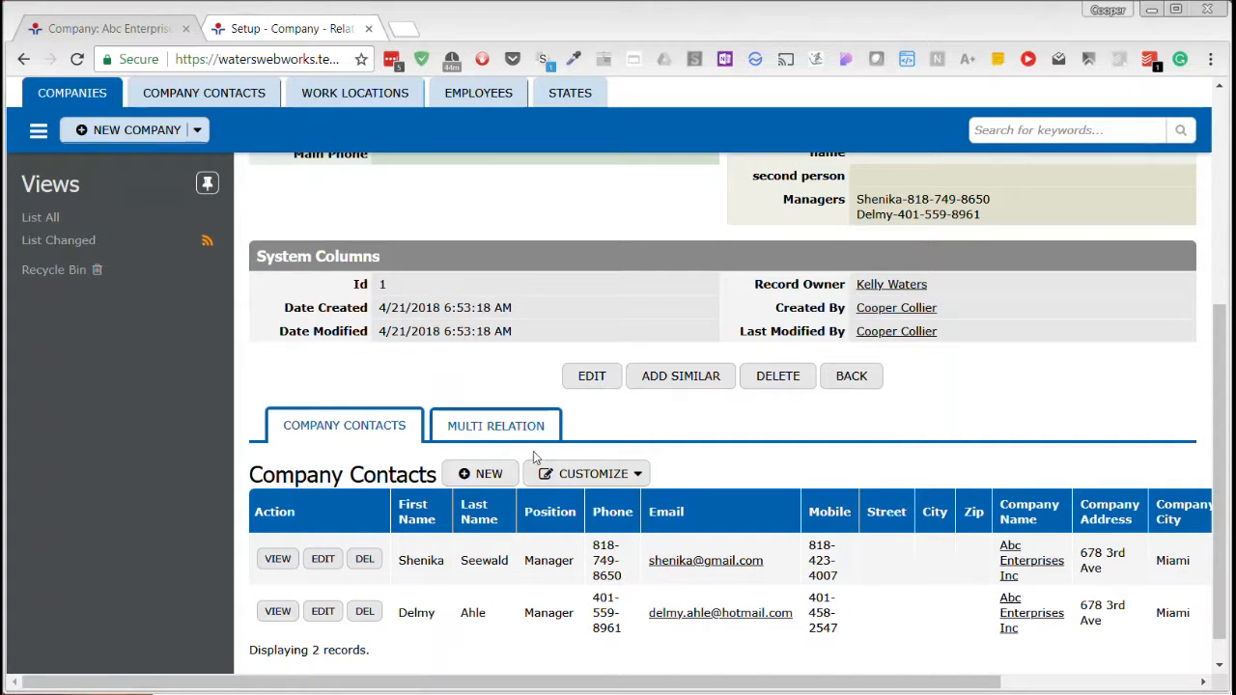
left_click(510, 433)
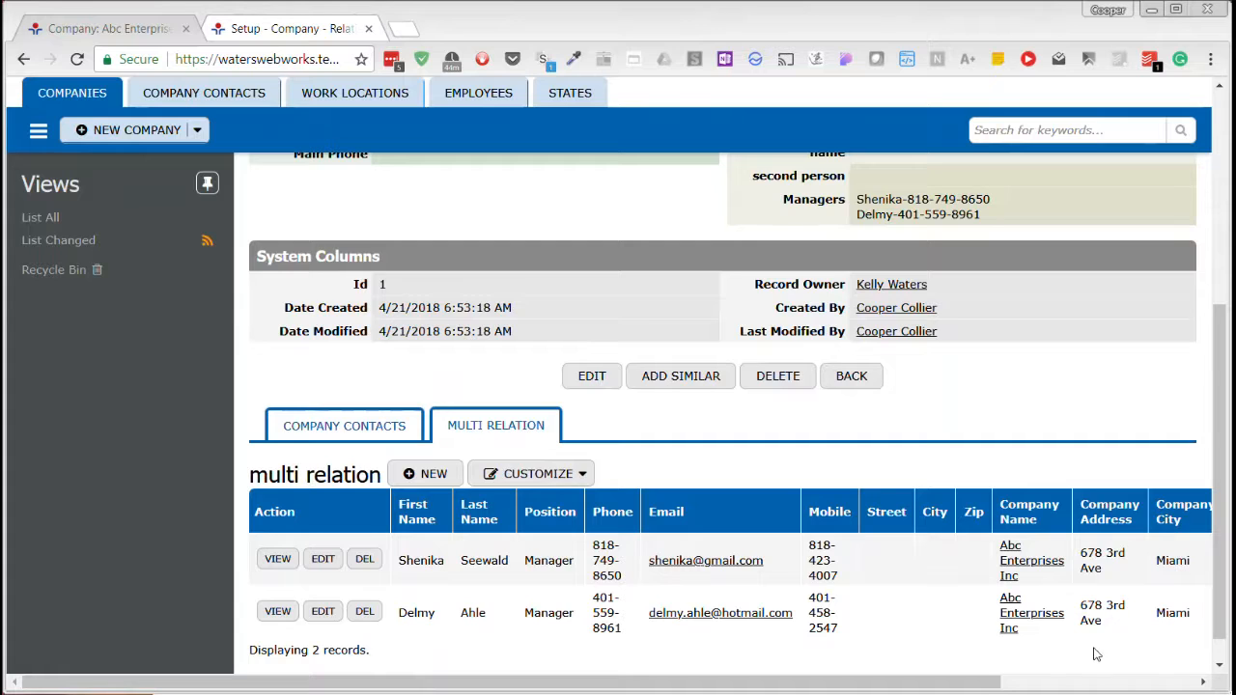
In the setup browser tab, open the existing views of Company Contacts and make a copy of the Ref to Companies view.
left_click(280, 37)
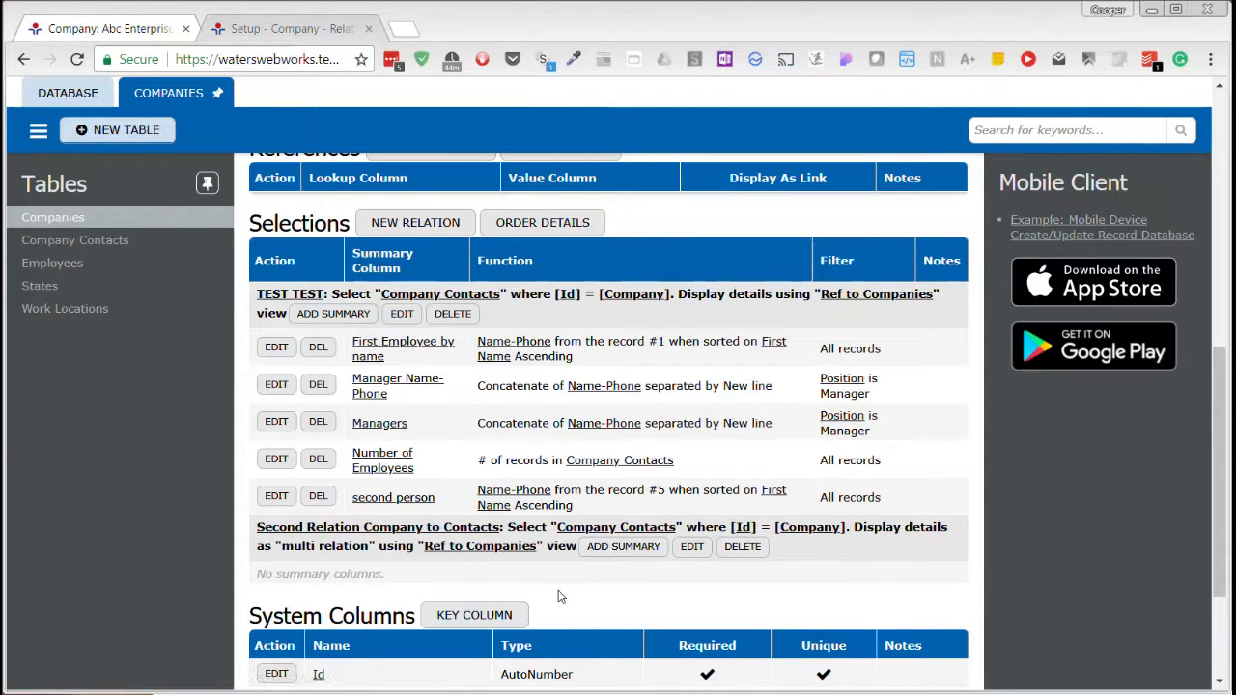
scroll(557, 597, "up", 8)
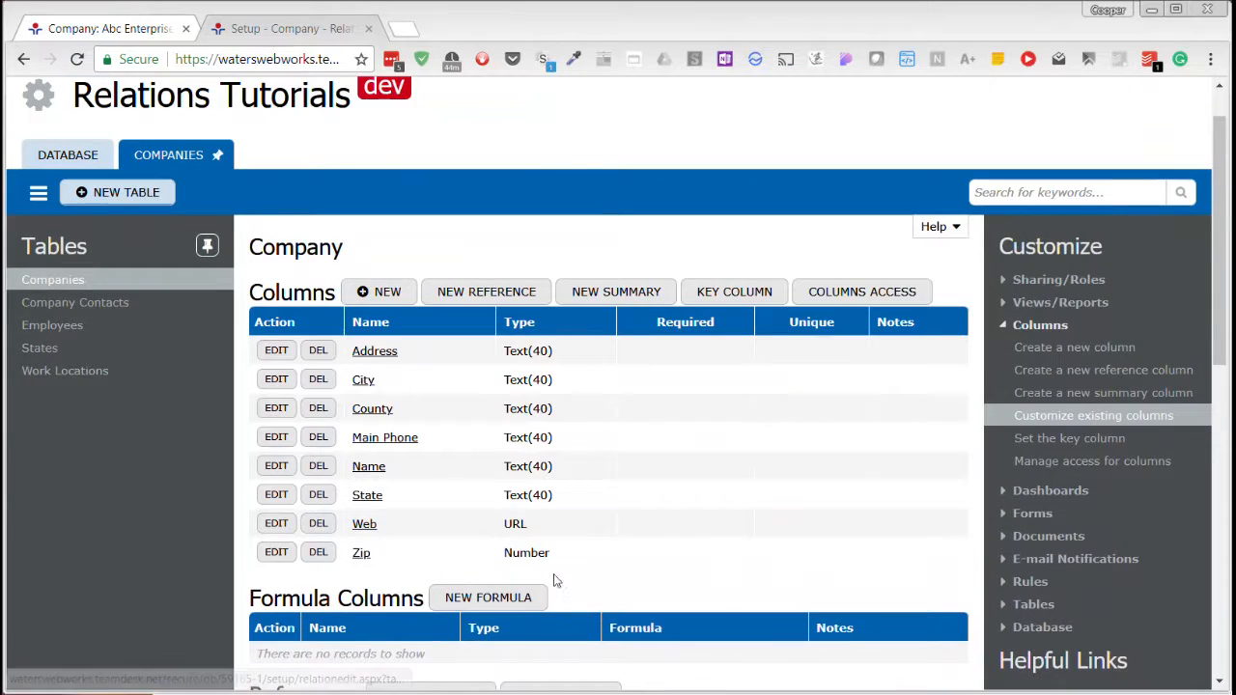
left_click(1007, 301)
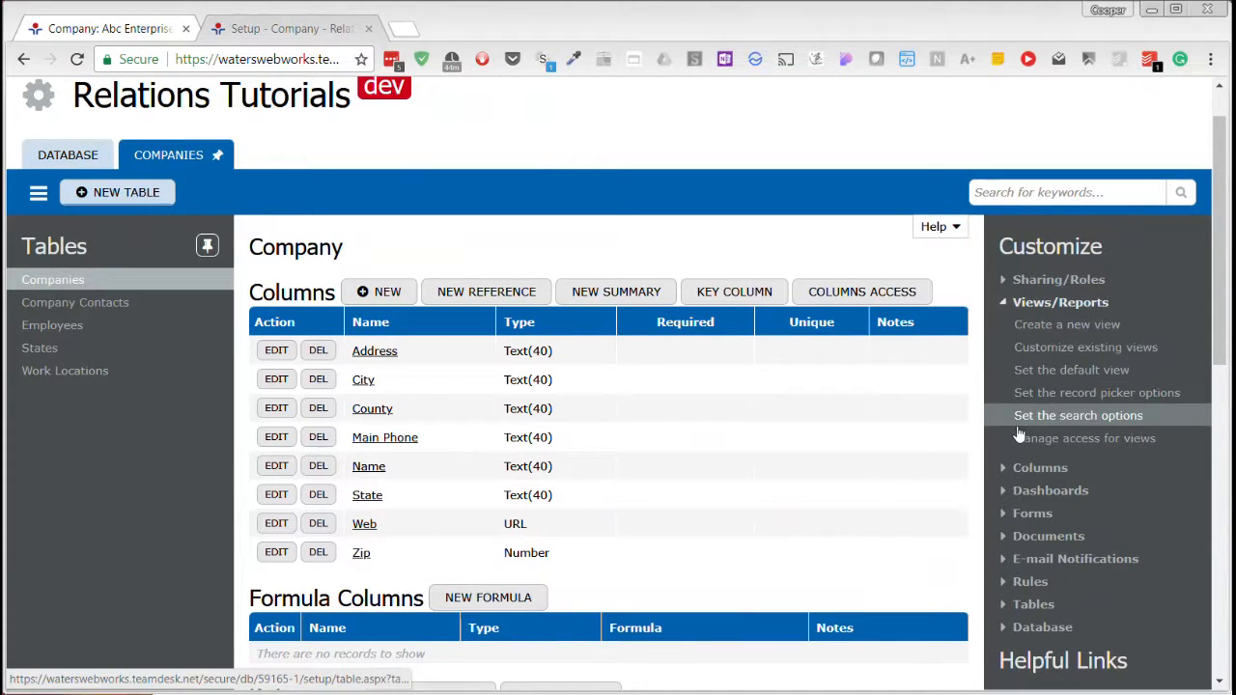
left_click(1102, 352)
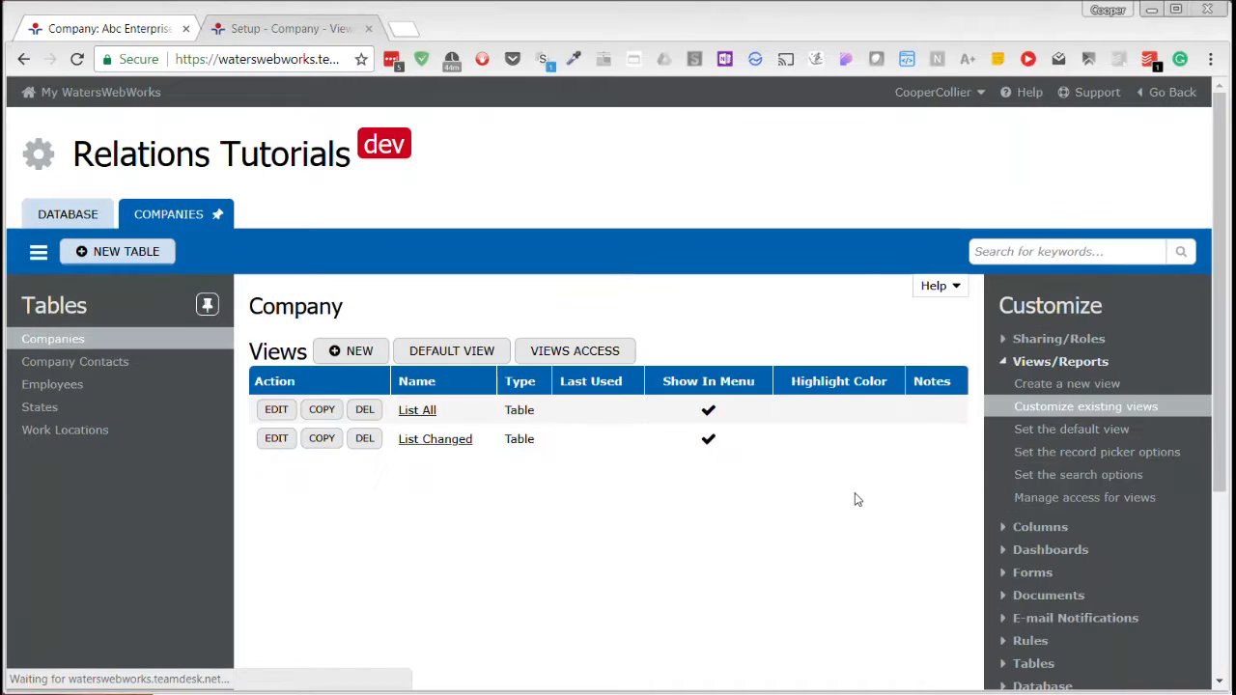
left_click(63, 375)
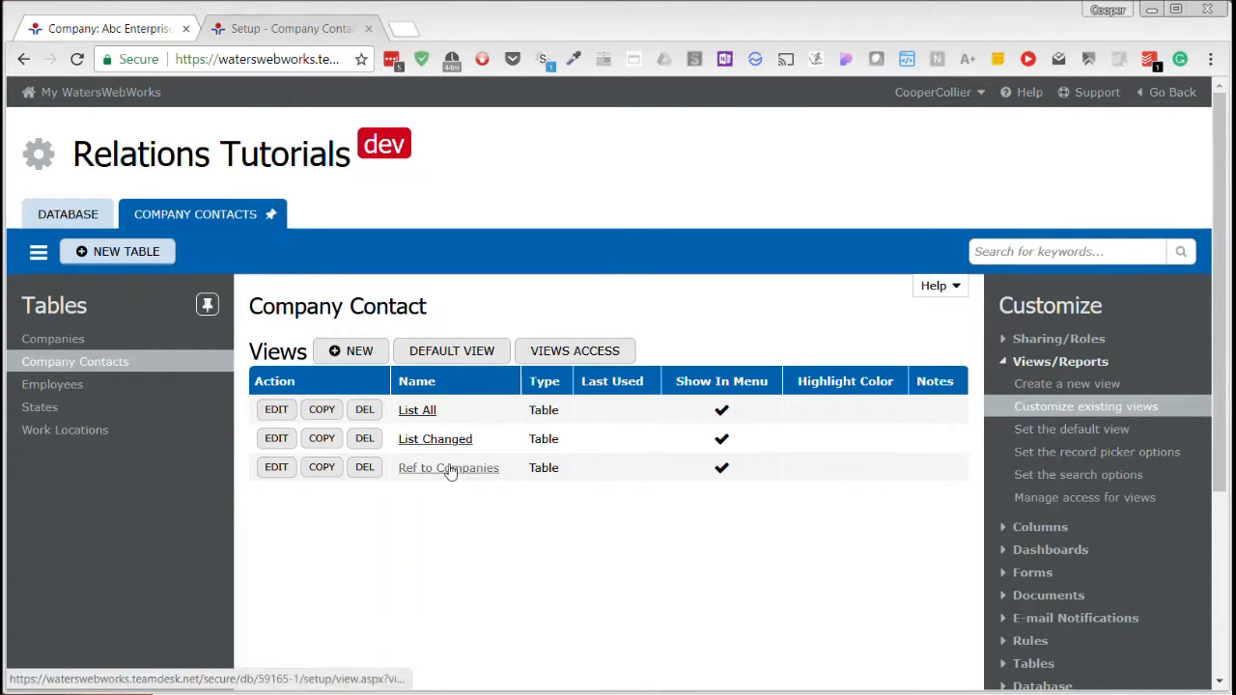
left_click(319, 468)
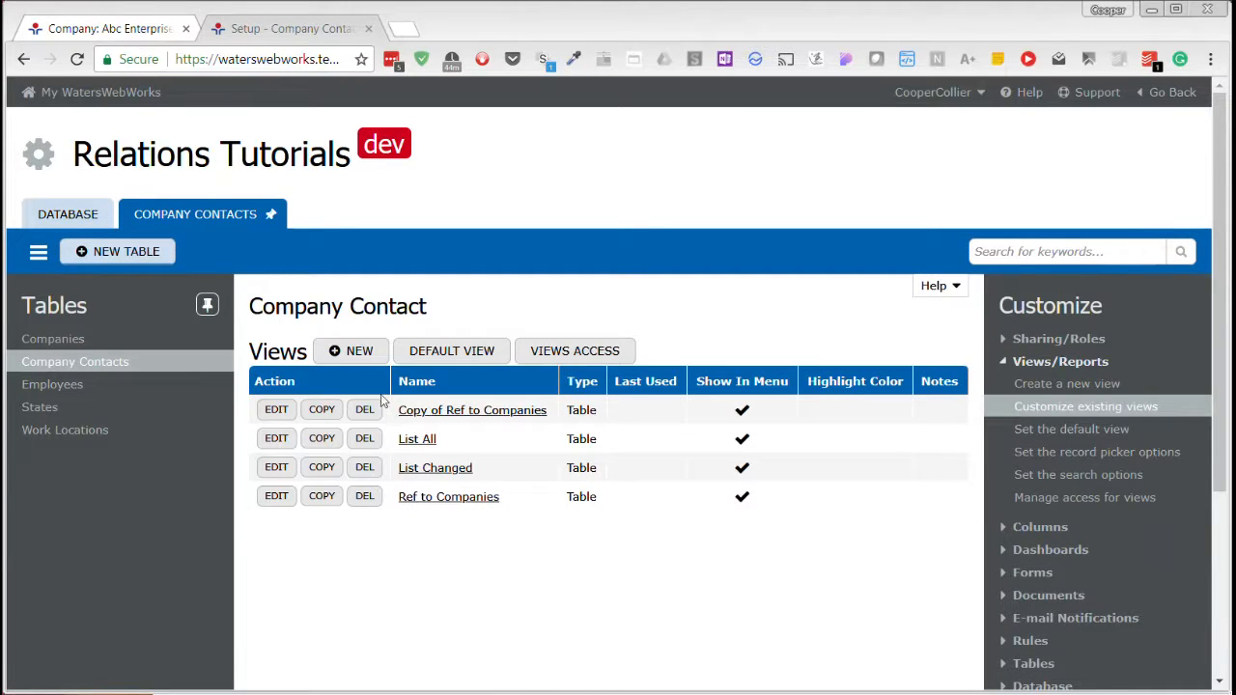
Edit the copied view and change its name to Manager Ref to Companies.
left_click(282, 409)
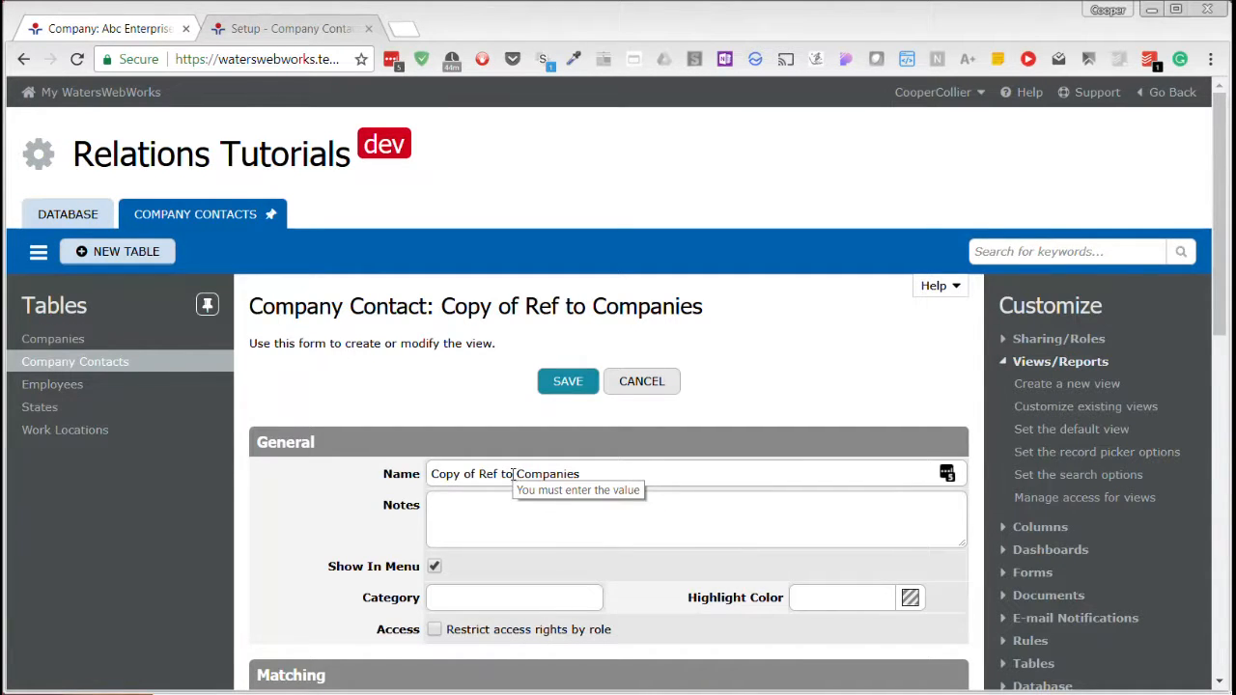
left_click_drag(476, 474, 431, 474)
type("M")
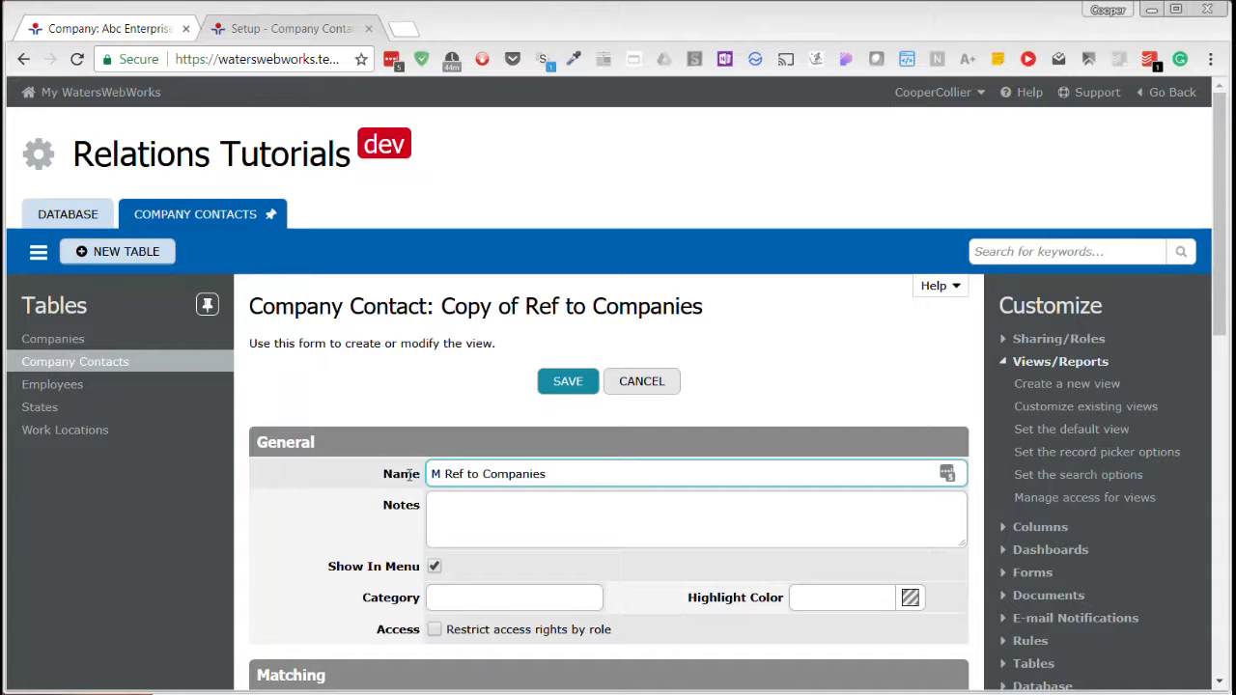
type("an")
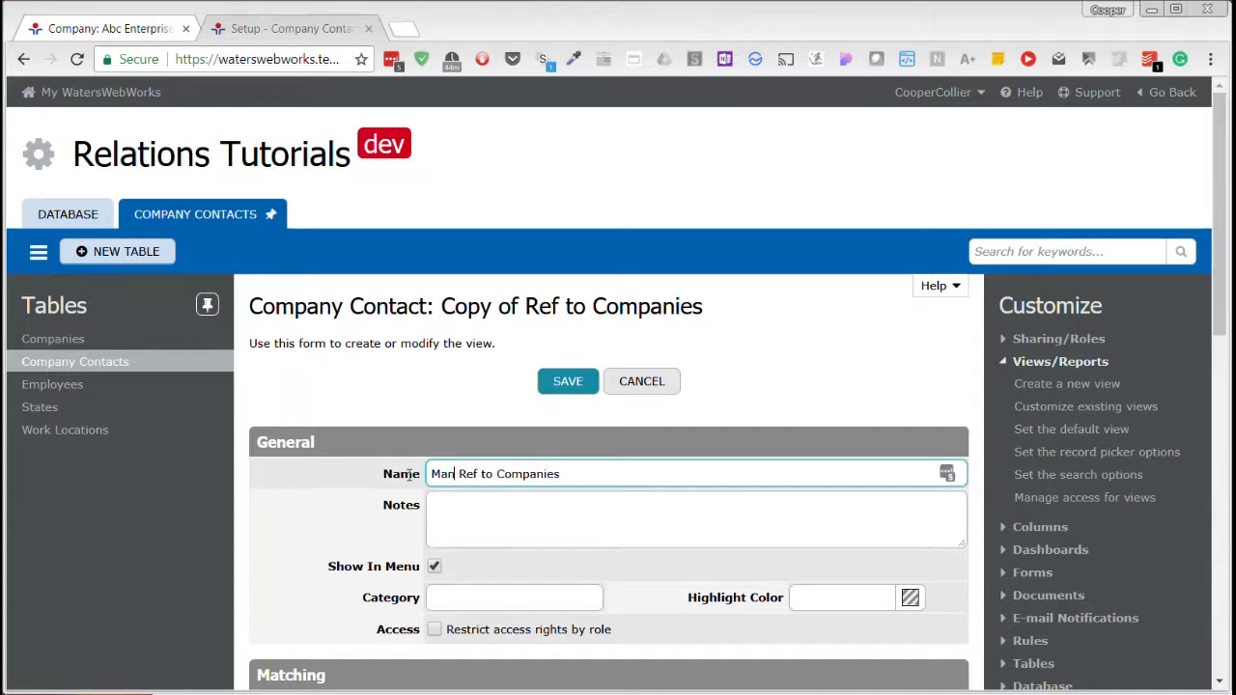
type("ager")
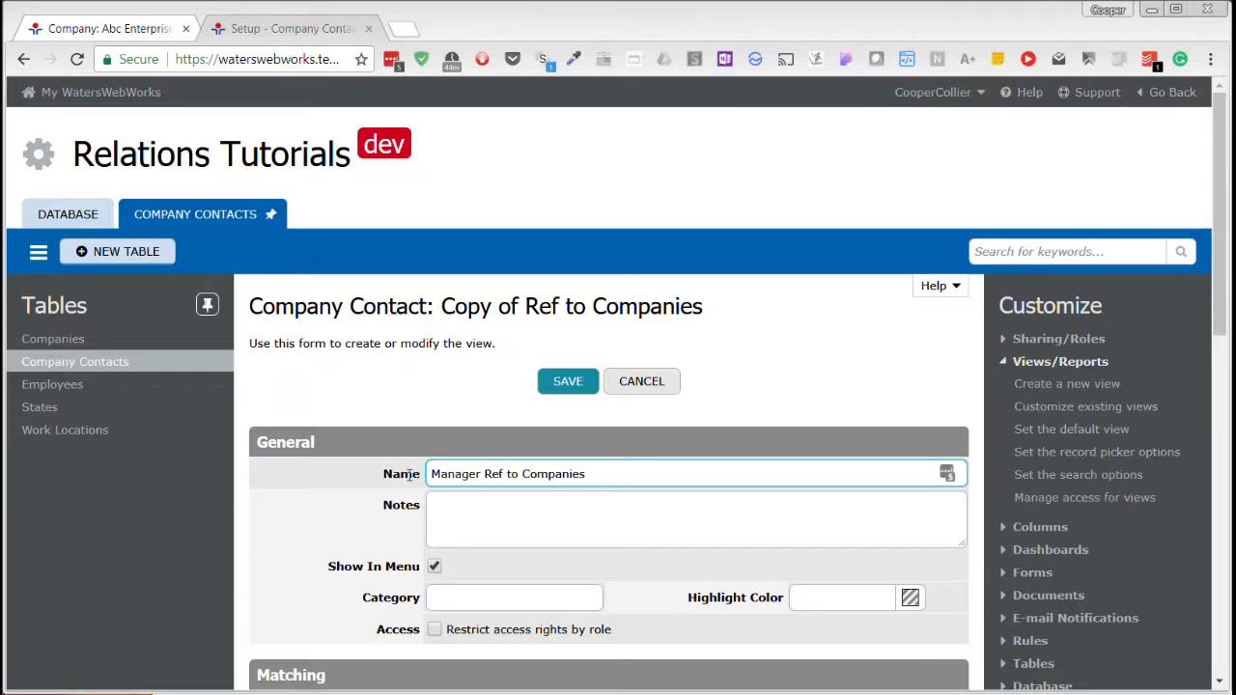
Filter the Manager Ref to Companies view to only records whose Position is Manager, and save the view.
scroll(531, 527, "down", 2)
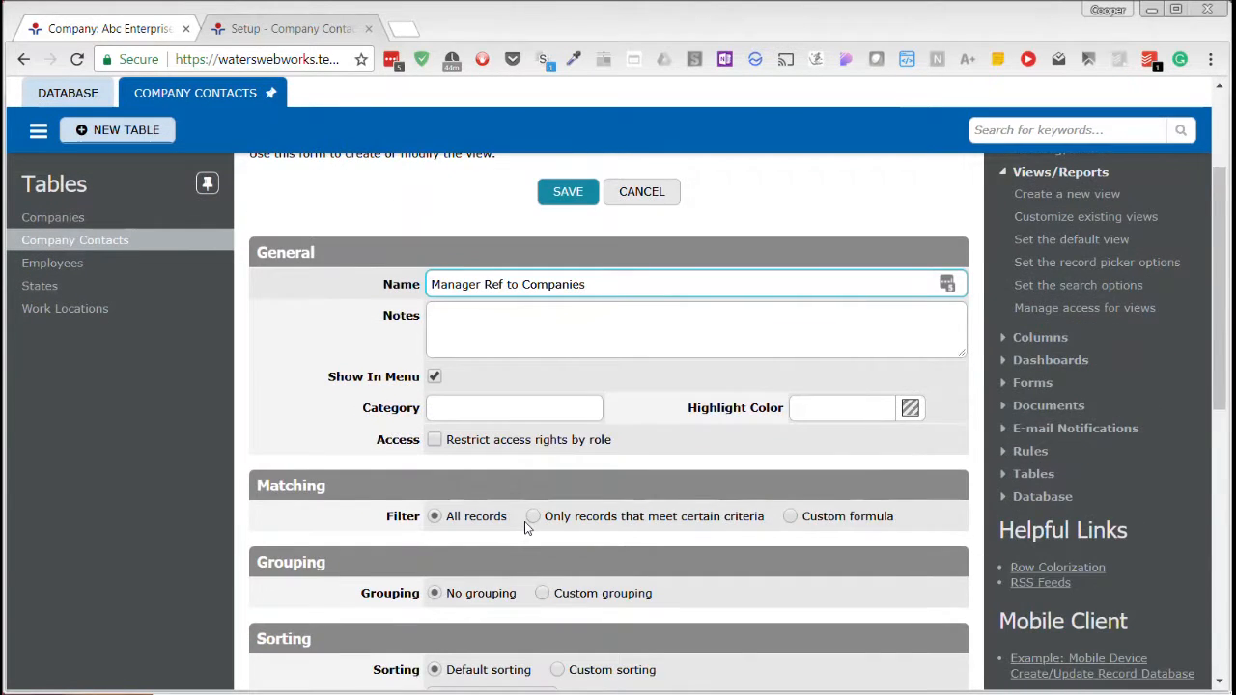
scroll(527, 527, "down", 1)
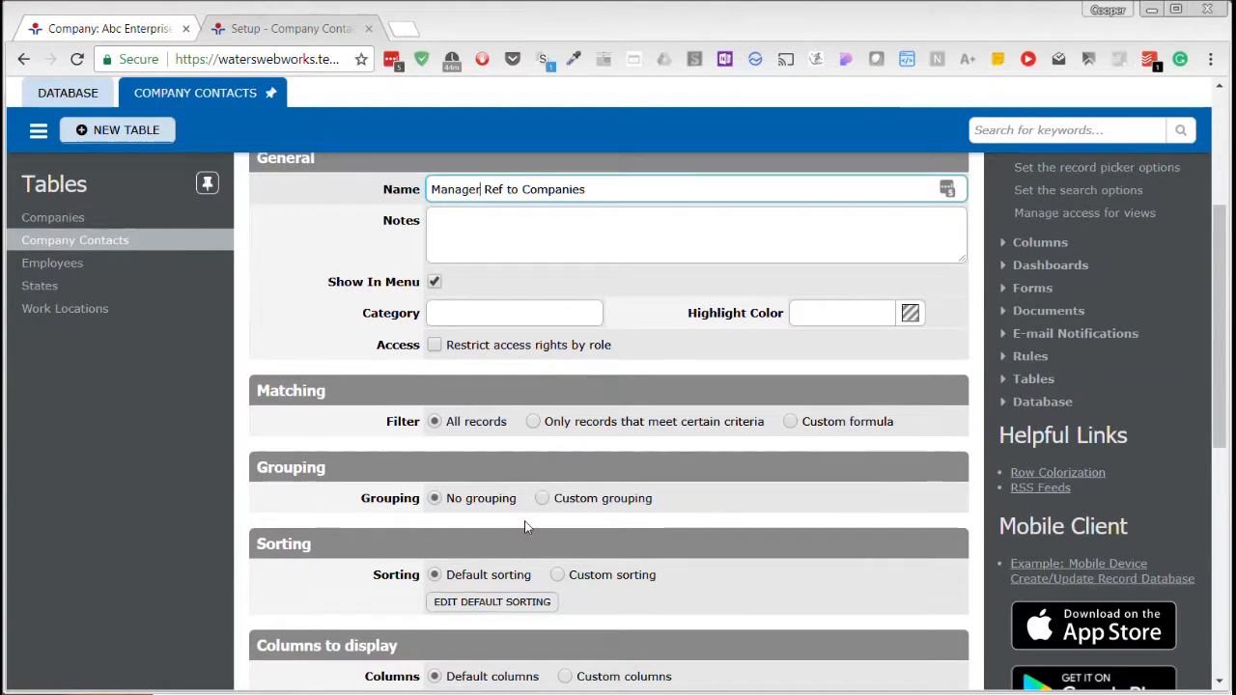
left_click(534, 423)
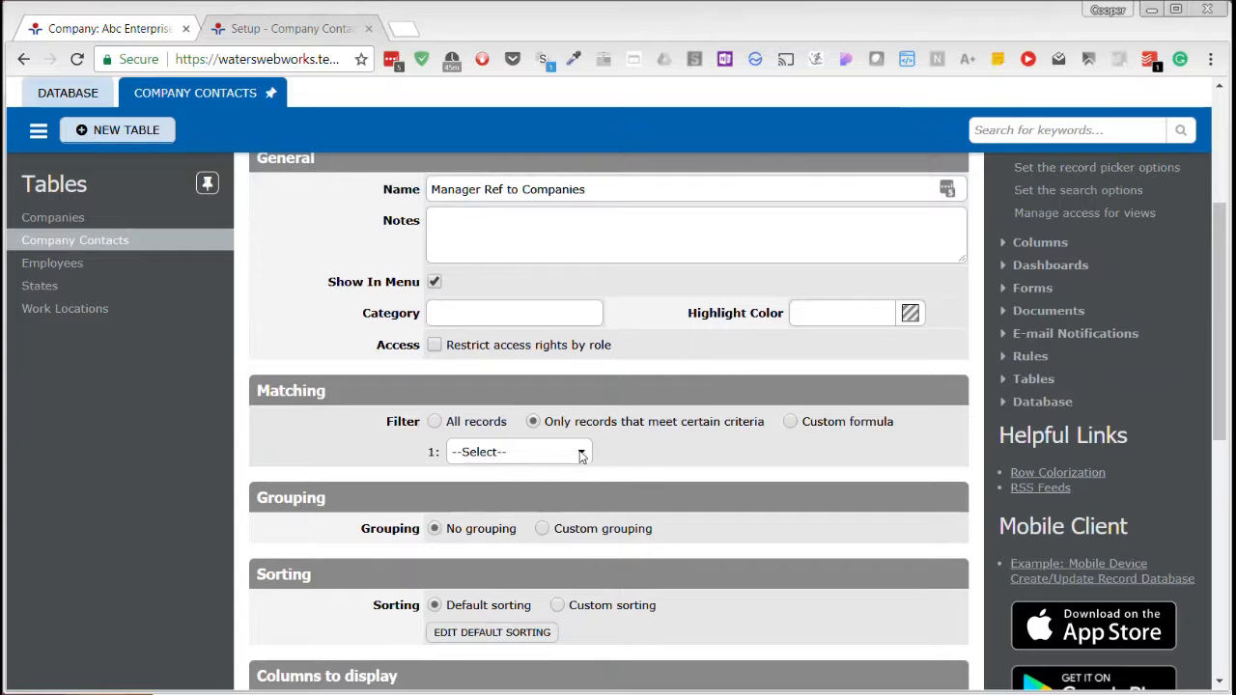
left_click(586, 456)
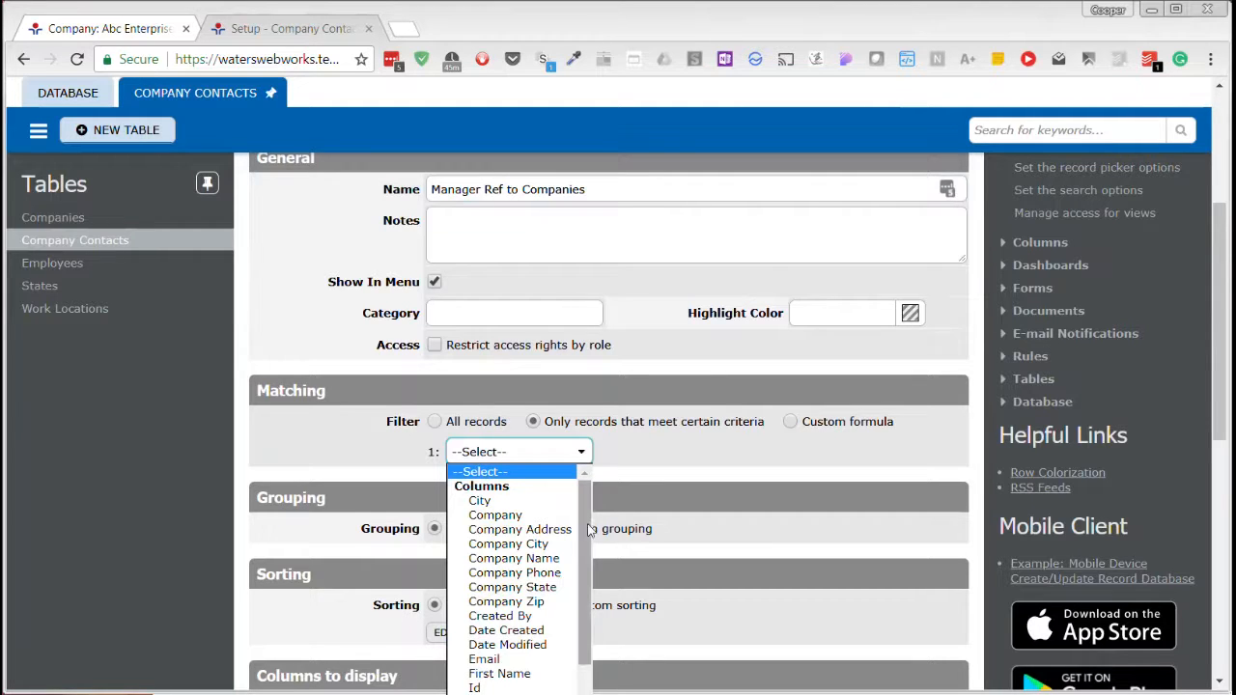
scroll(585, 580, "down", 3)
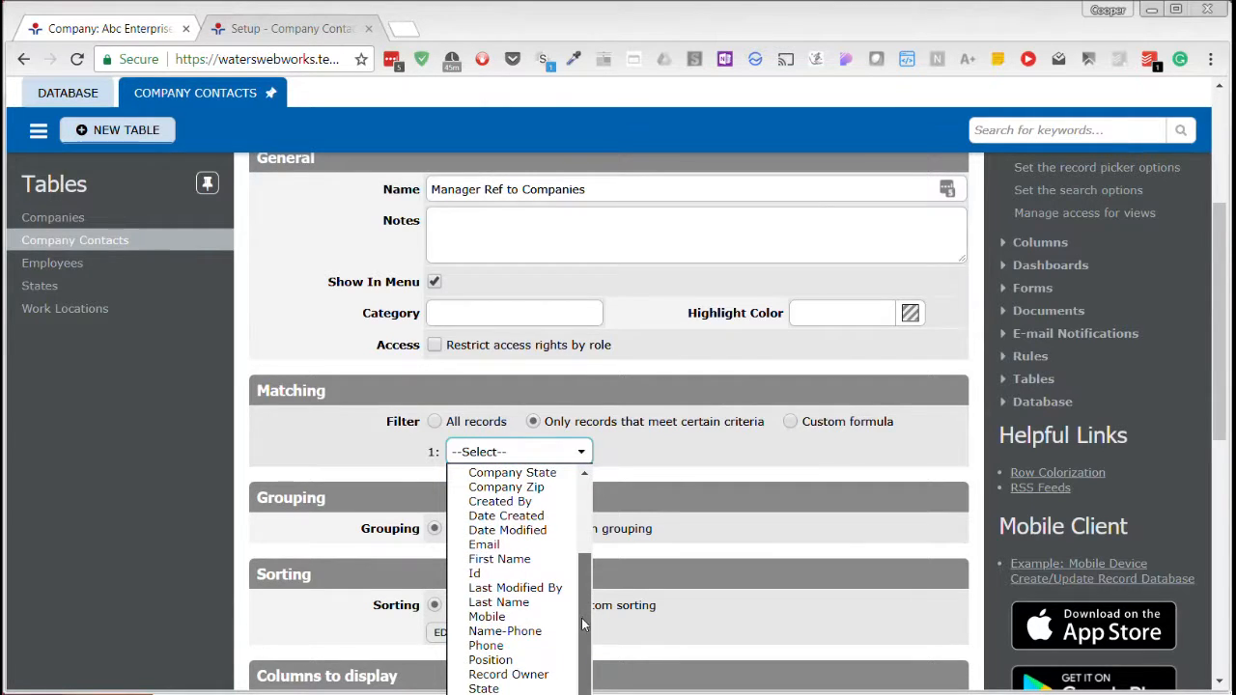
left_click(493, 660)
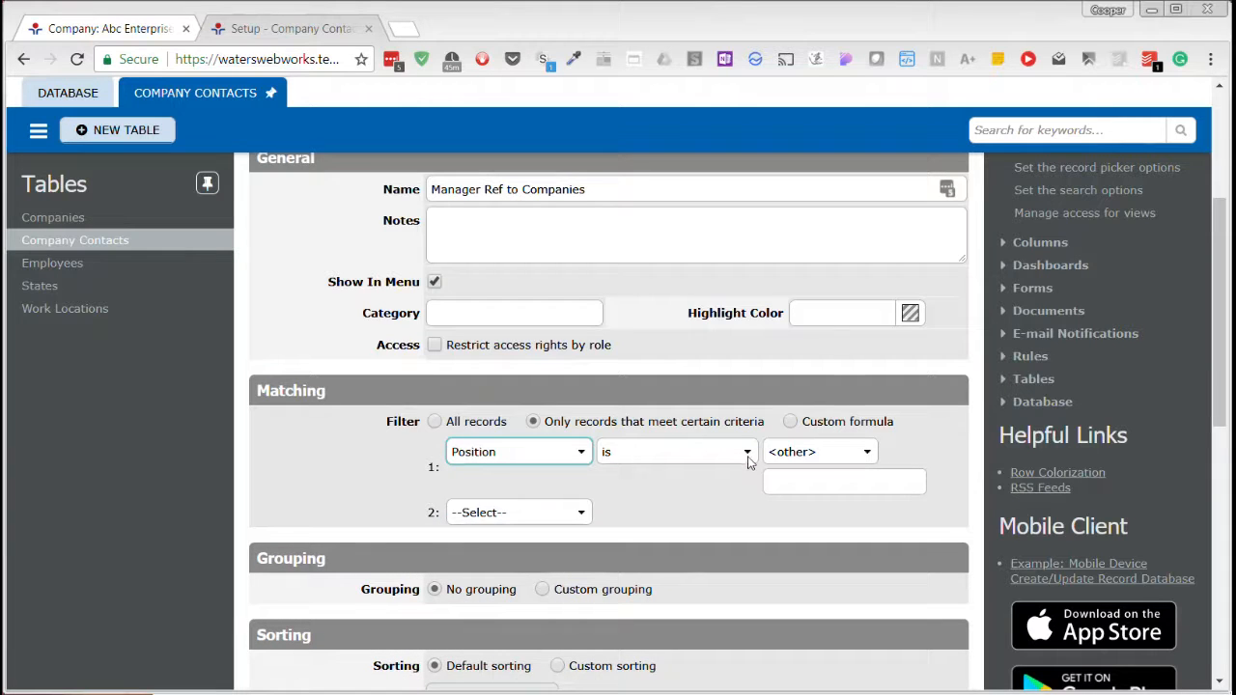
left_click(831, 454)
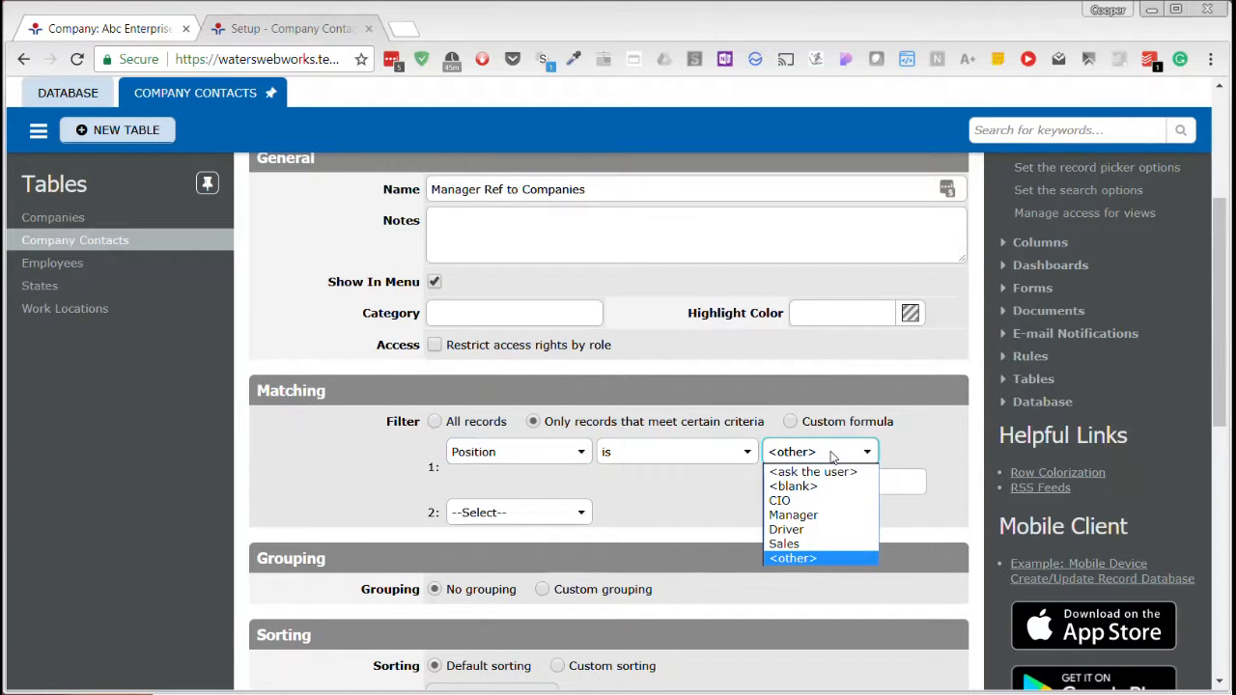
left_click(824, 517)
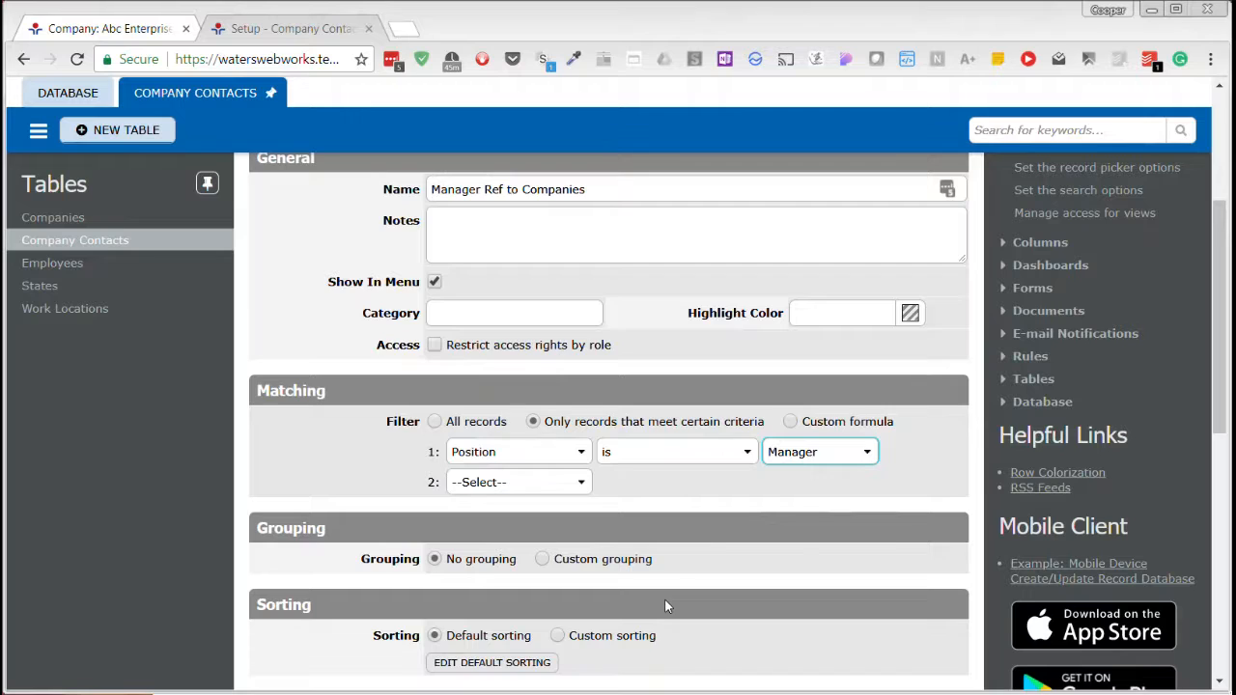
scroll(665, 606, "up", 2)
left_click(566, 290)
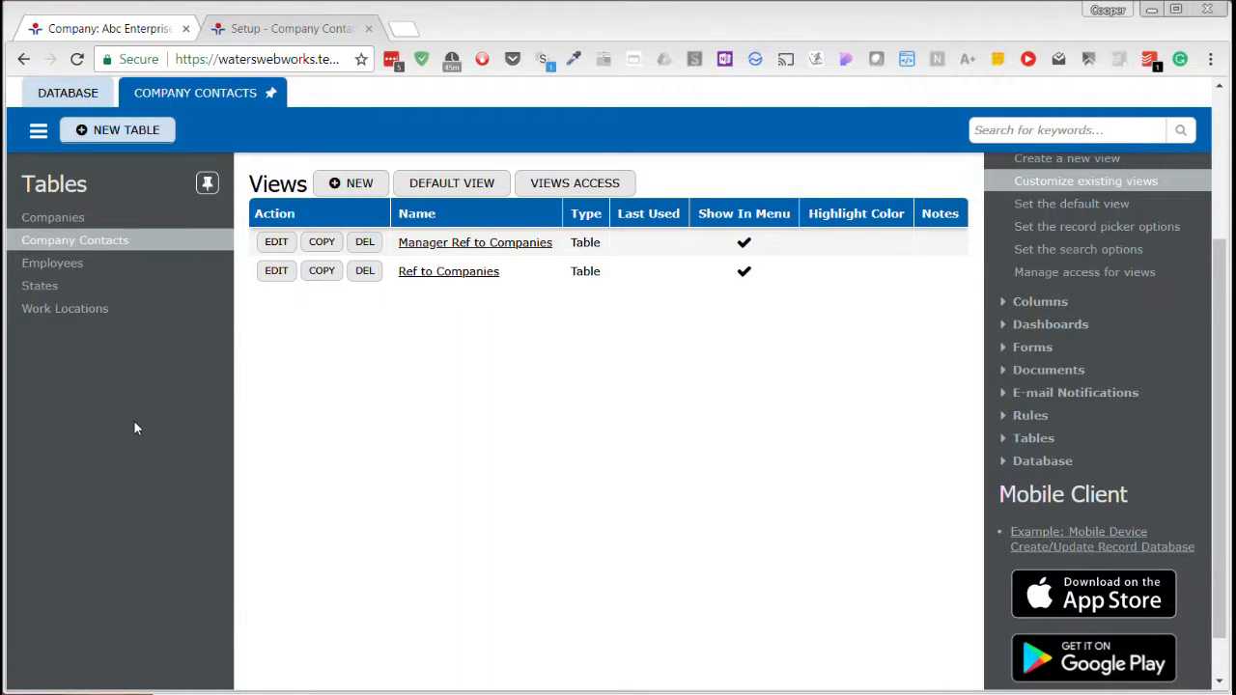
key("F5")
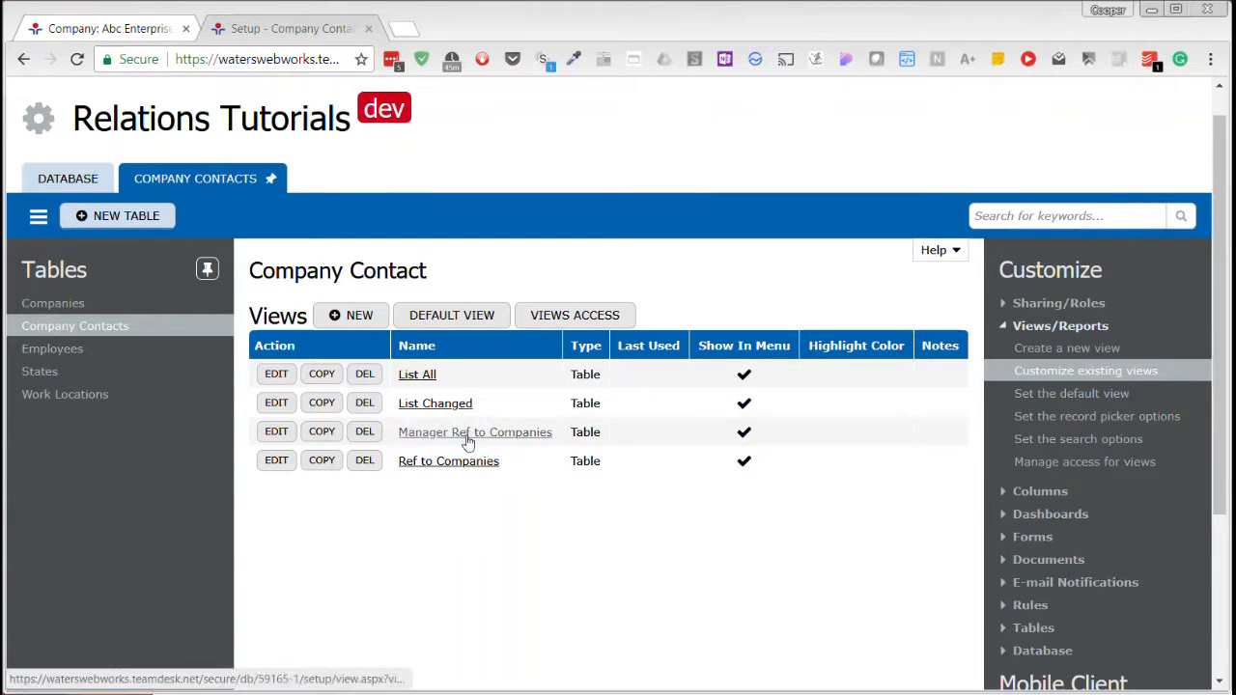
Switch to the browser tab with the Abc Enterprises Inc record and open the Company Contacts table from there.
left_click(110, 27)
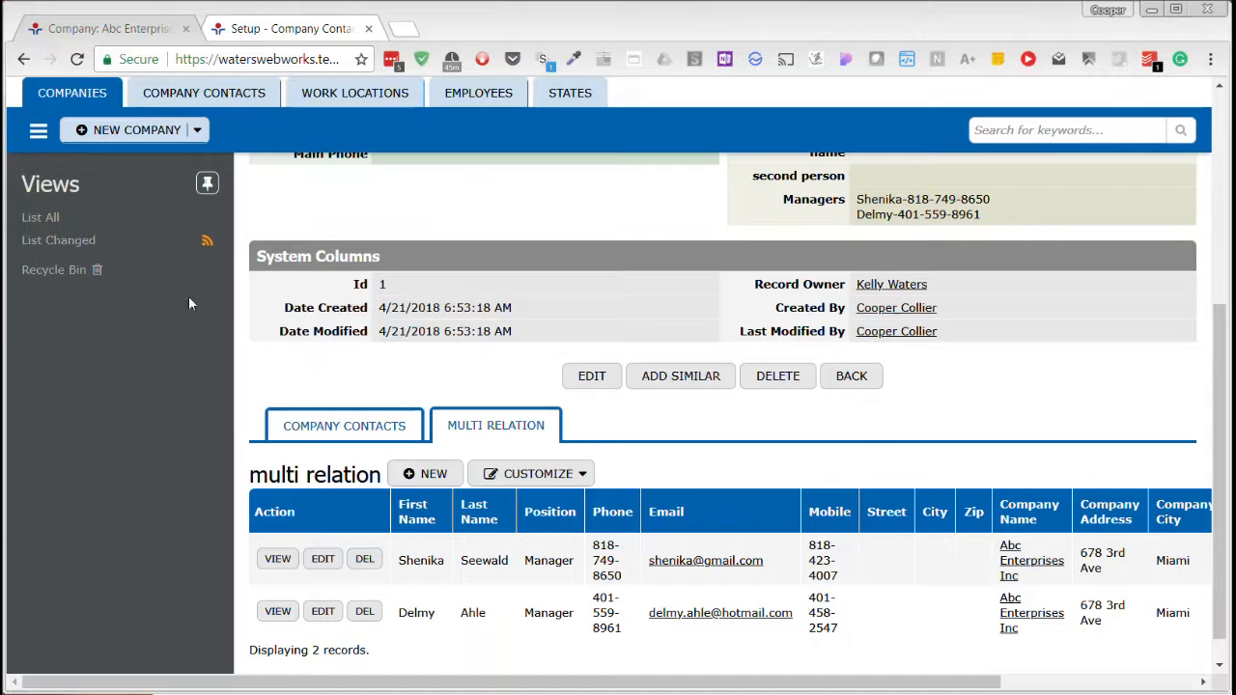
scroll(172, 276, "up", 2)
left_click(235, 97)
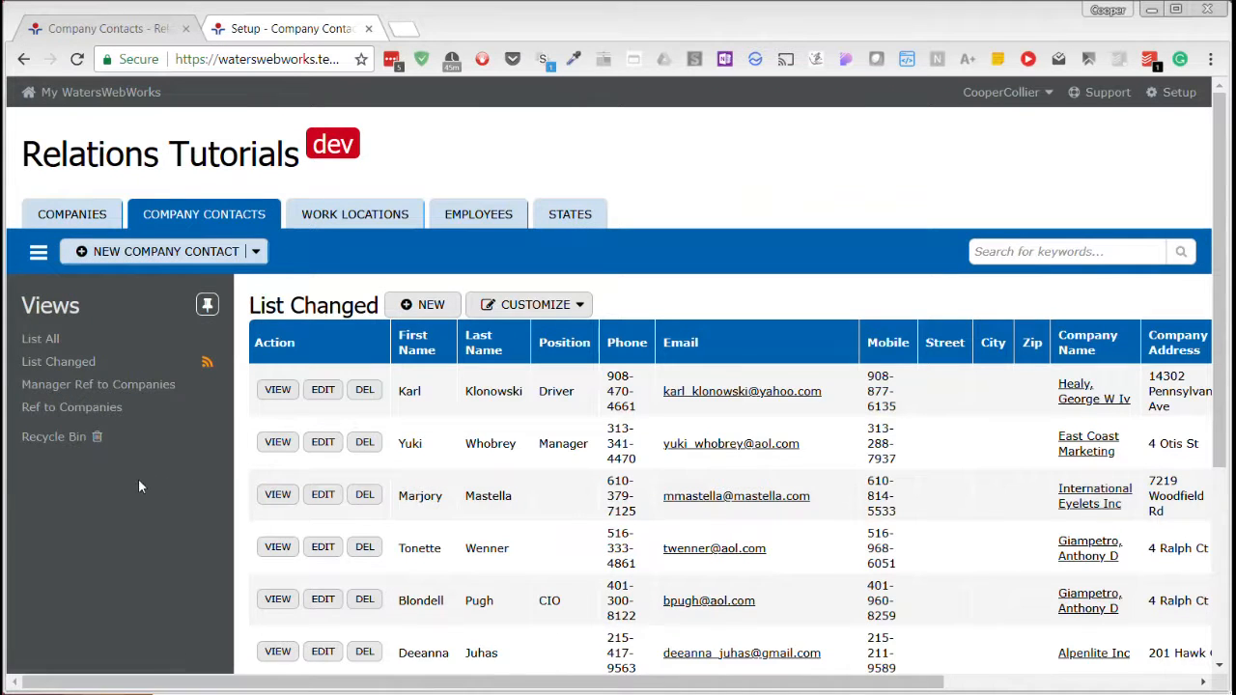
Display the Manager Ref to Companies view, and in the setup browser tab open Second Relation Company to Contacts from the Company Contacts columns.
left_click(123, 386)
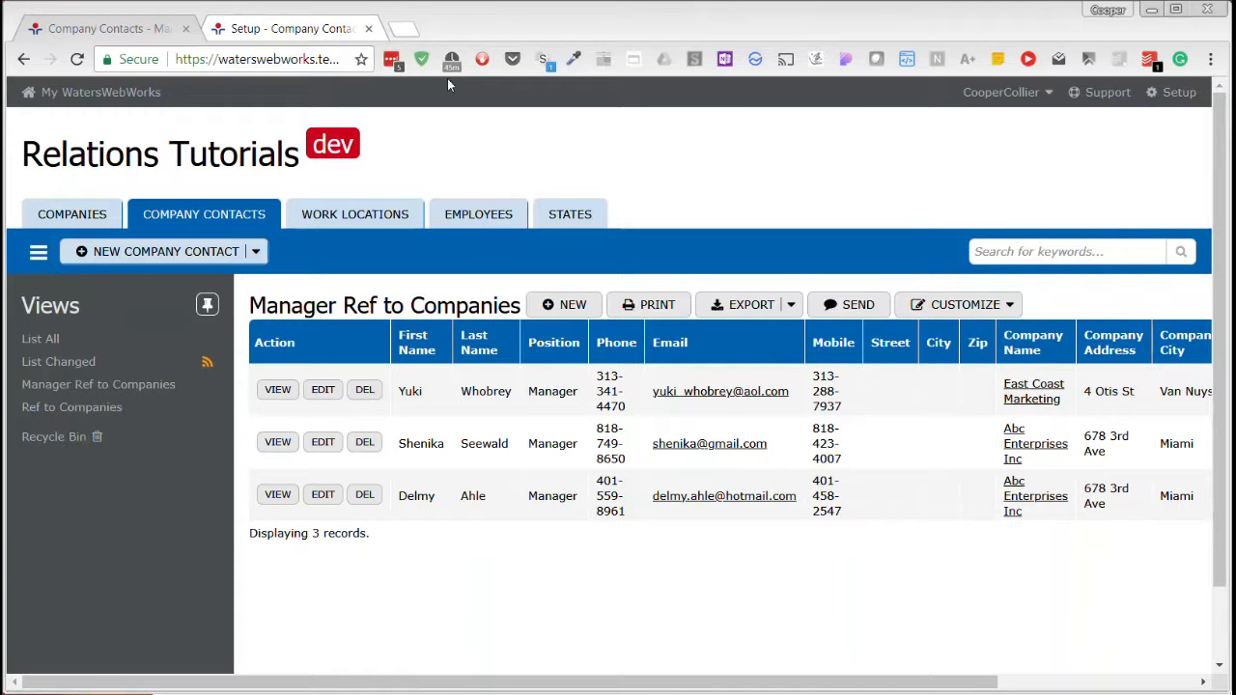
left_click(285, 29)
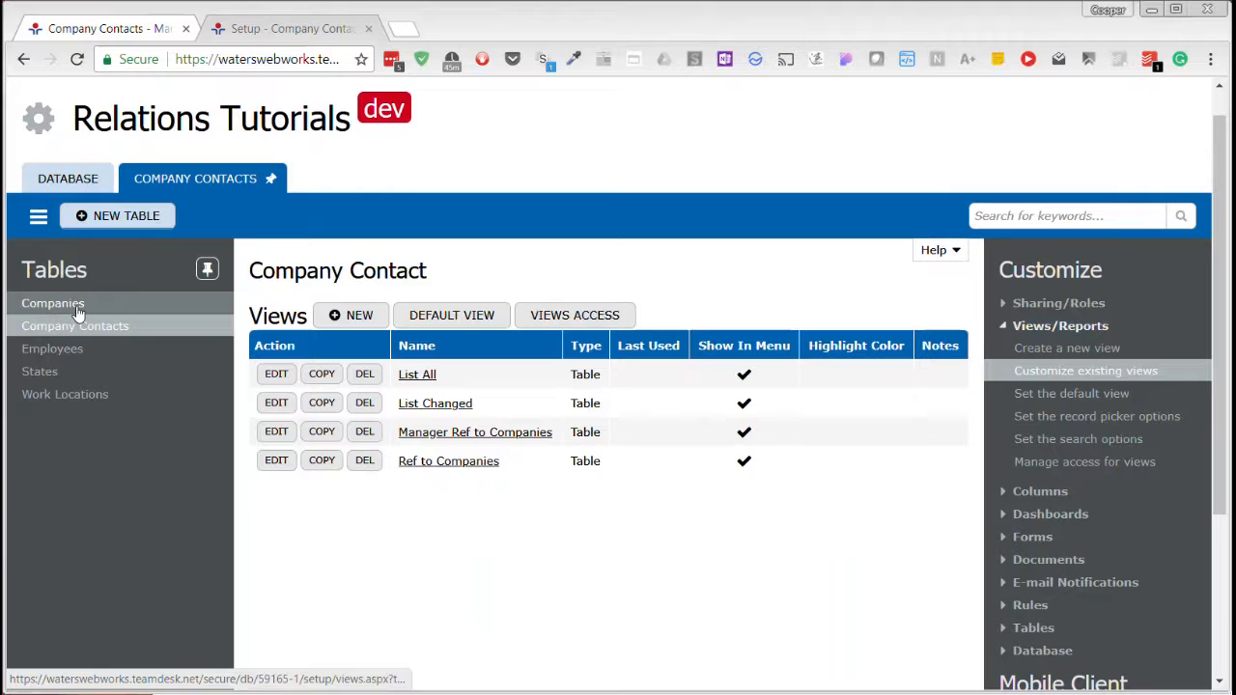
left_click(1051, 491)
left_click(1097, 470)
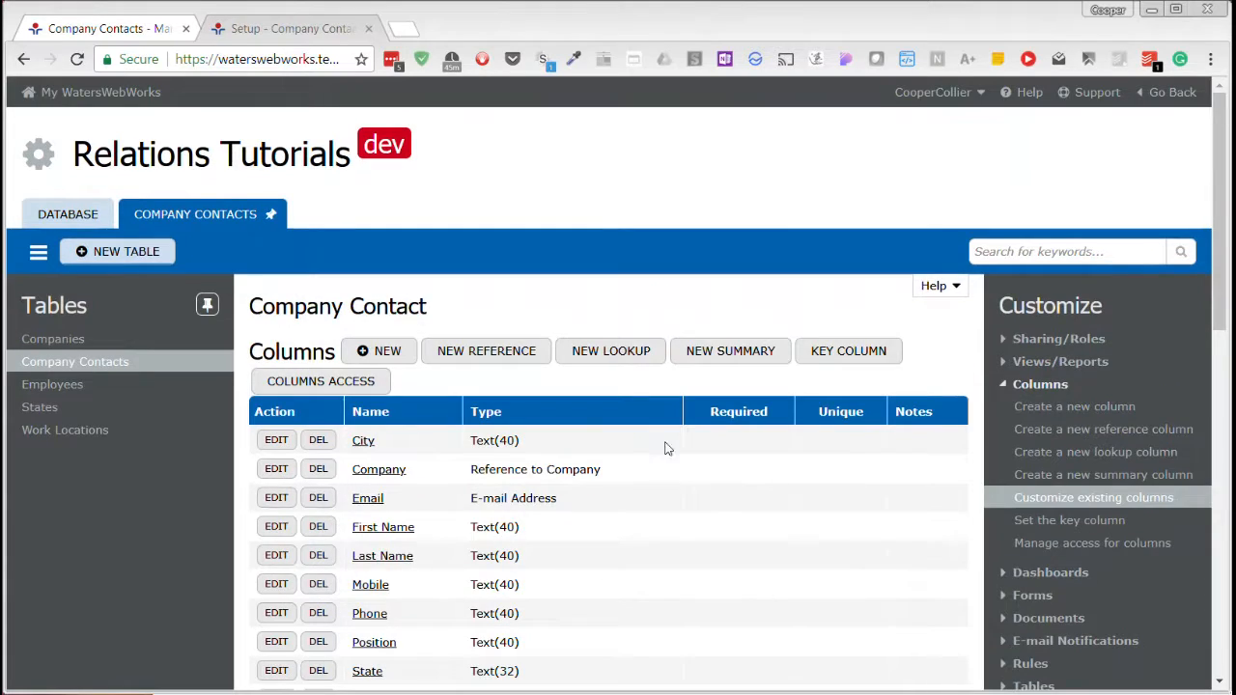
scroll(666, 449, "down", 10)
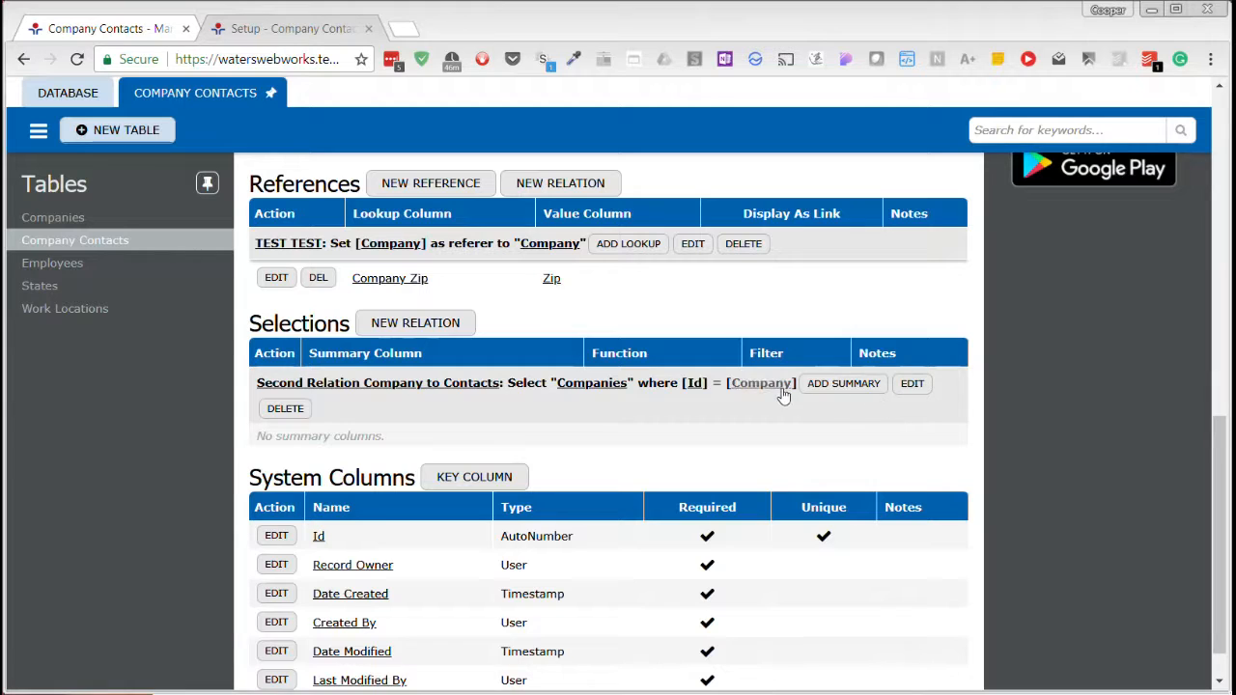
left_click(912, 385)
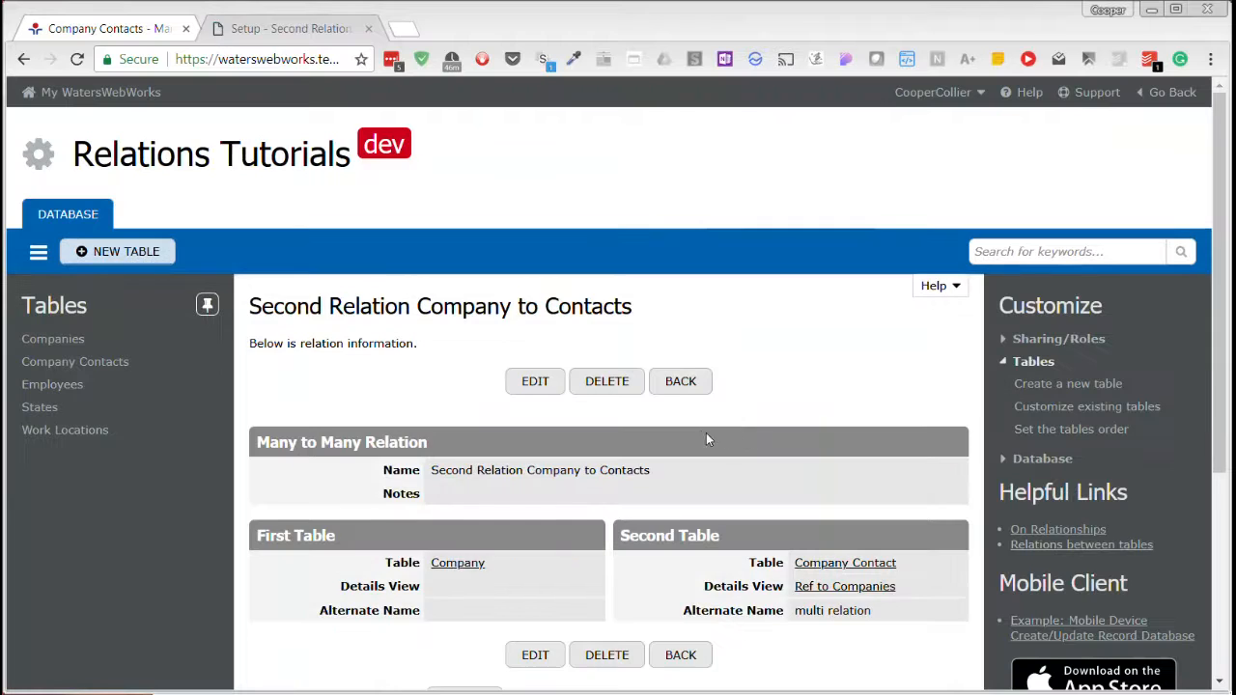
scroll(706, 433, "down", 3)
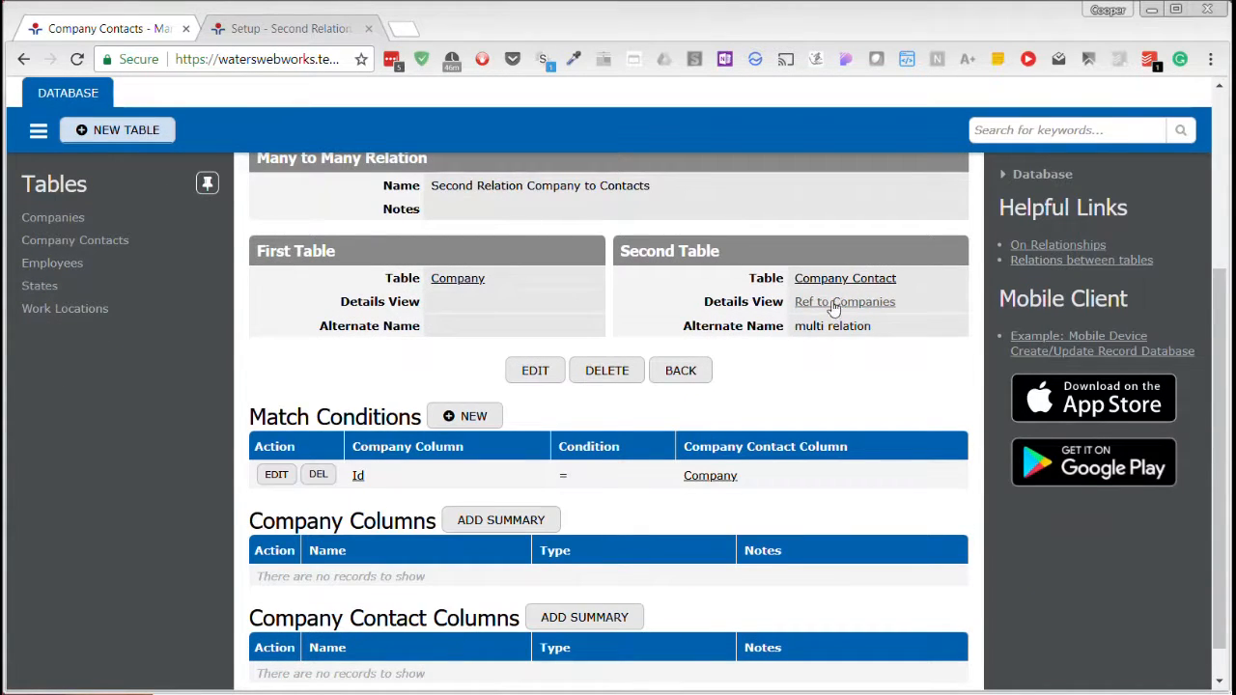
Set the relation's Company Contact details view to Manager Ref to Companies and its alternate name to Managers, and save the relation.
left_click(535, 374)
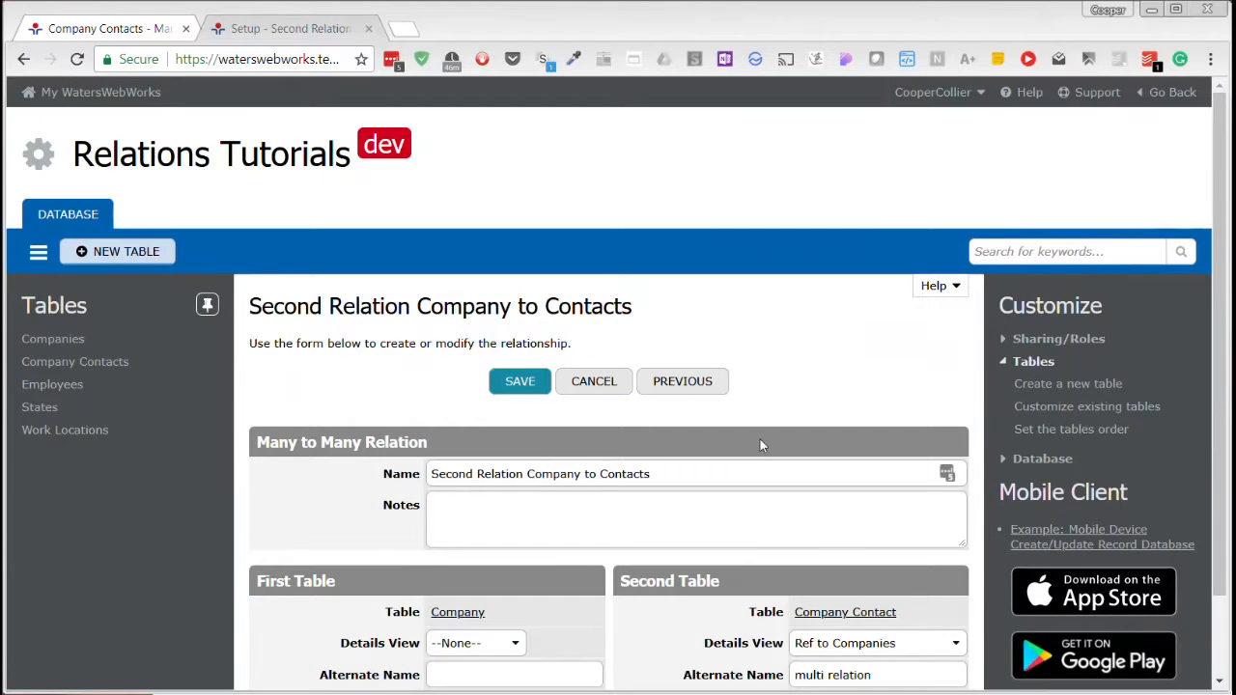
scroll(763, 440, "down", 1)
left_click(956, 551)
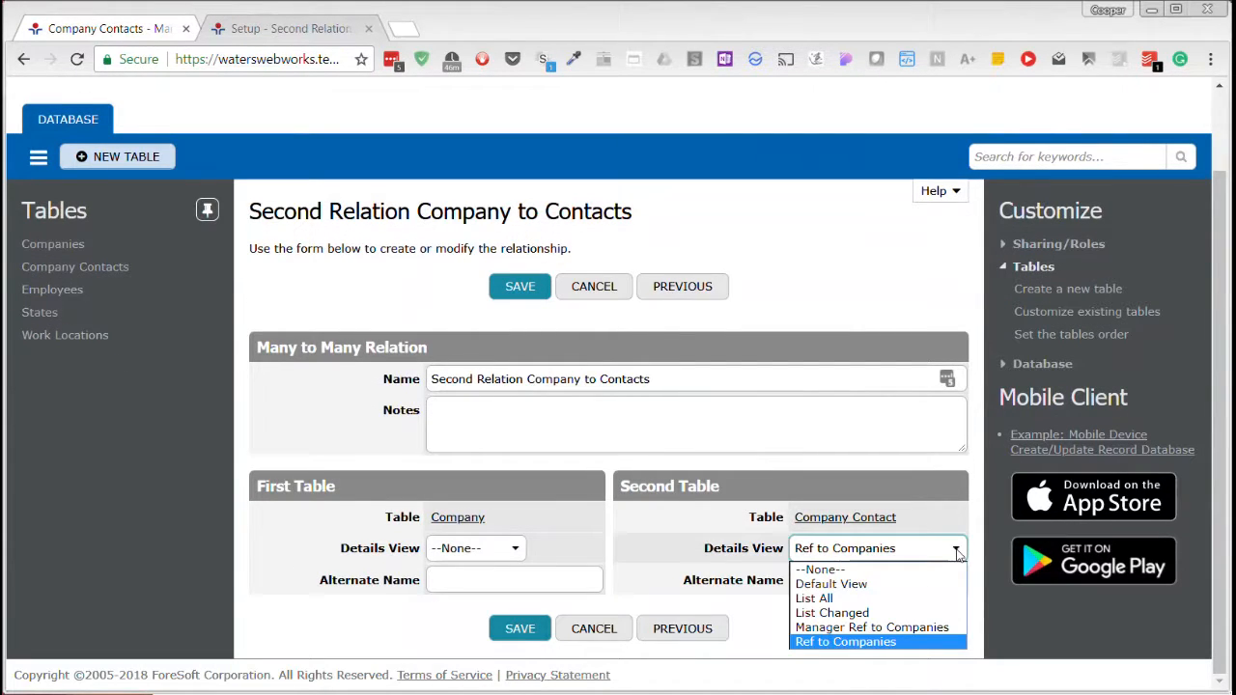
left_click(872, 628)
left_click(881, 580)
left_click_drag(881, 580, 770, 581)
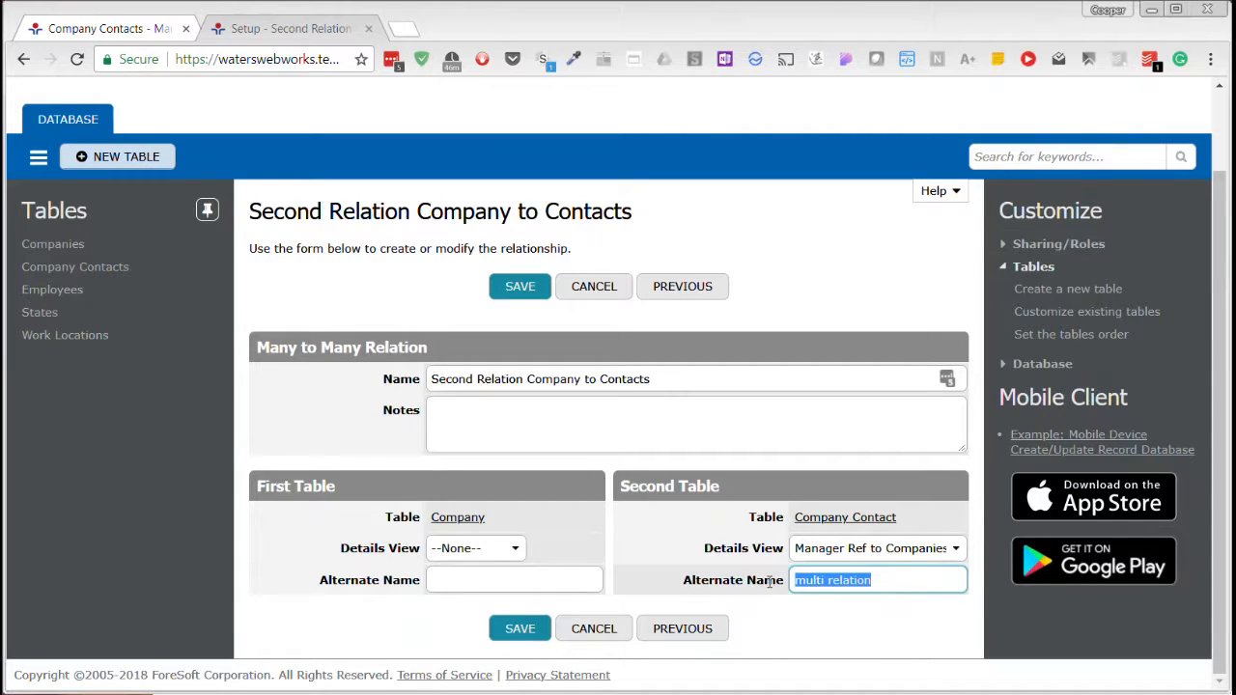
type("Managers")
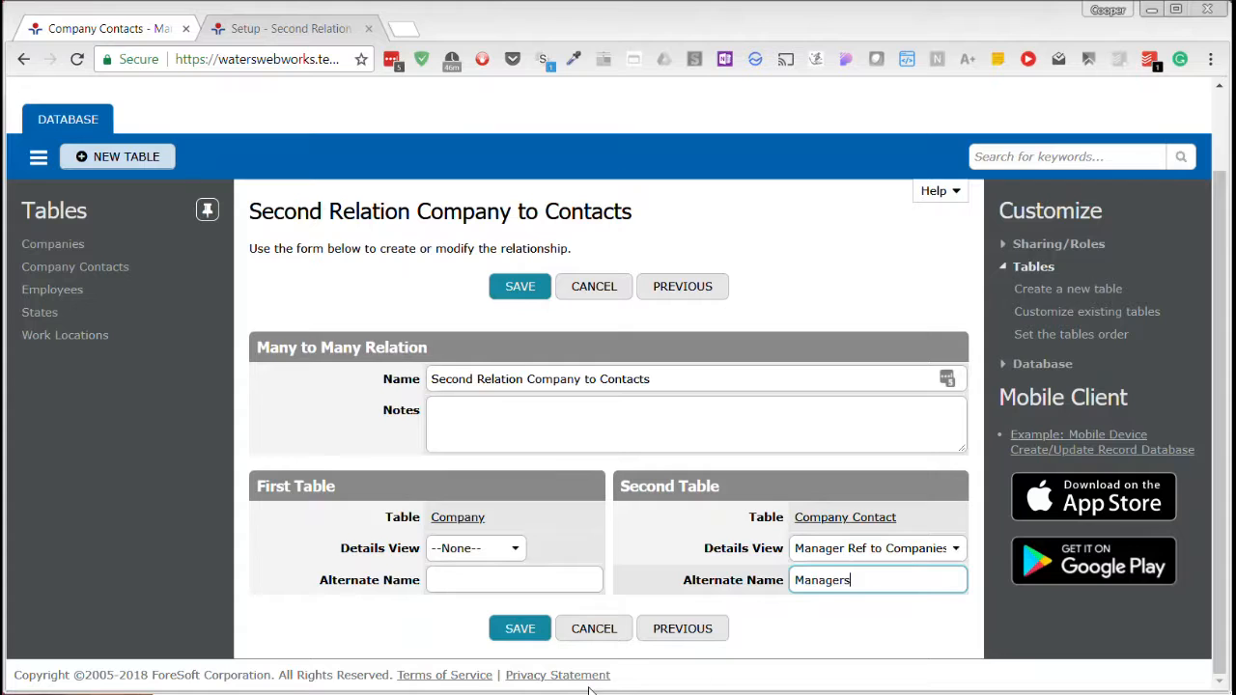
left_click(520, 629)
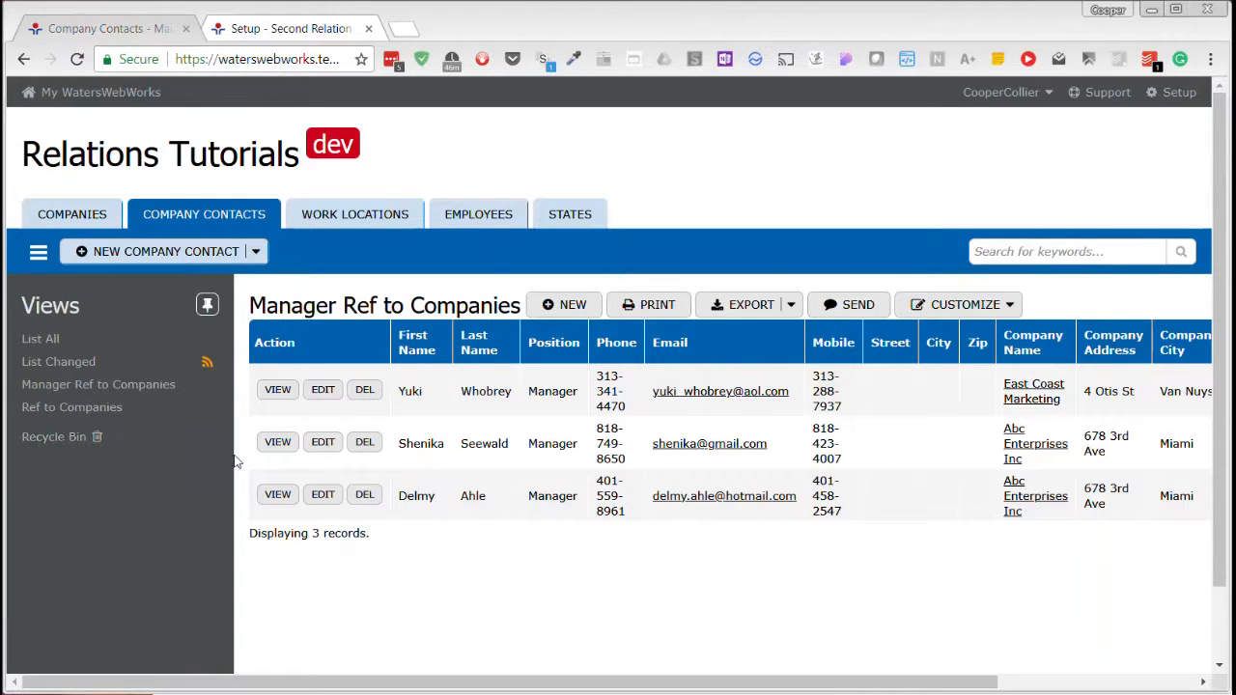
In the browser tab with the manager view, open the Abc Enterprises Inc record and show its Managers related list.
left_click(1019, 502)
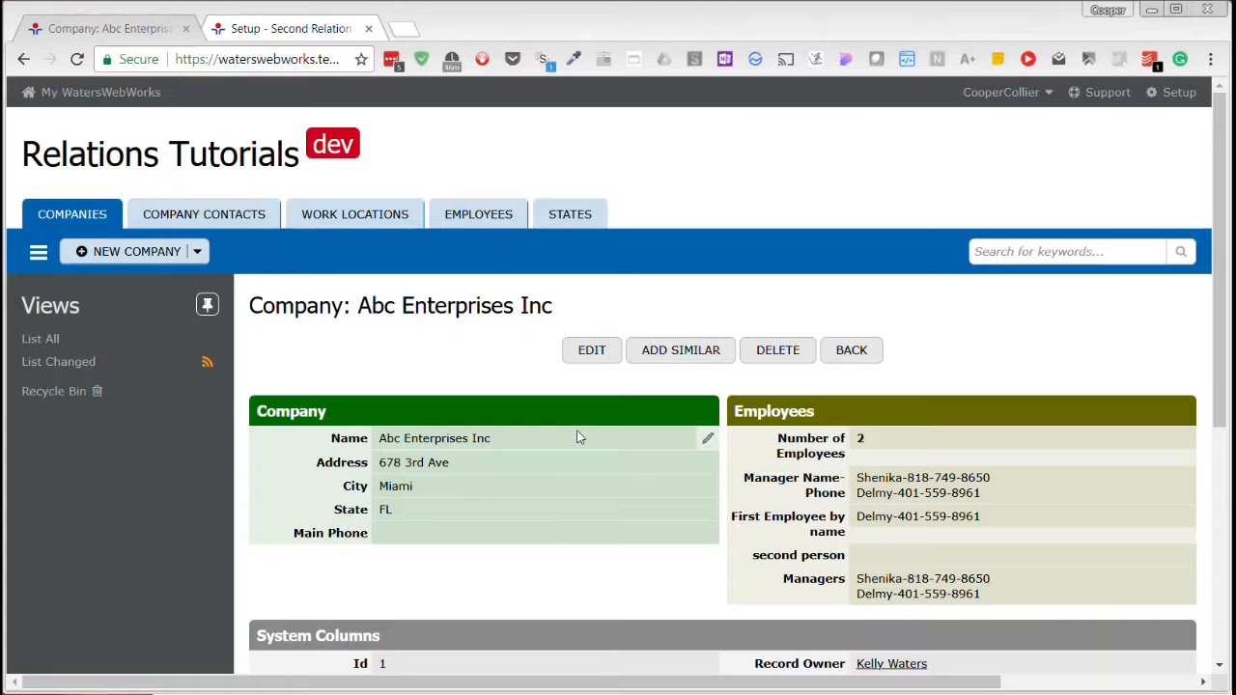
scroll(580, 435, "down", 1)
scroll(580, 431, "down", 3)
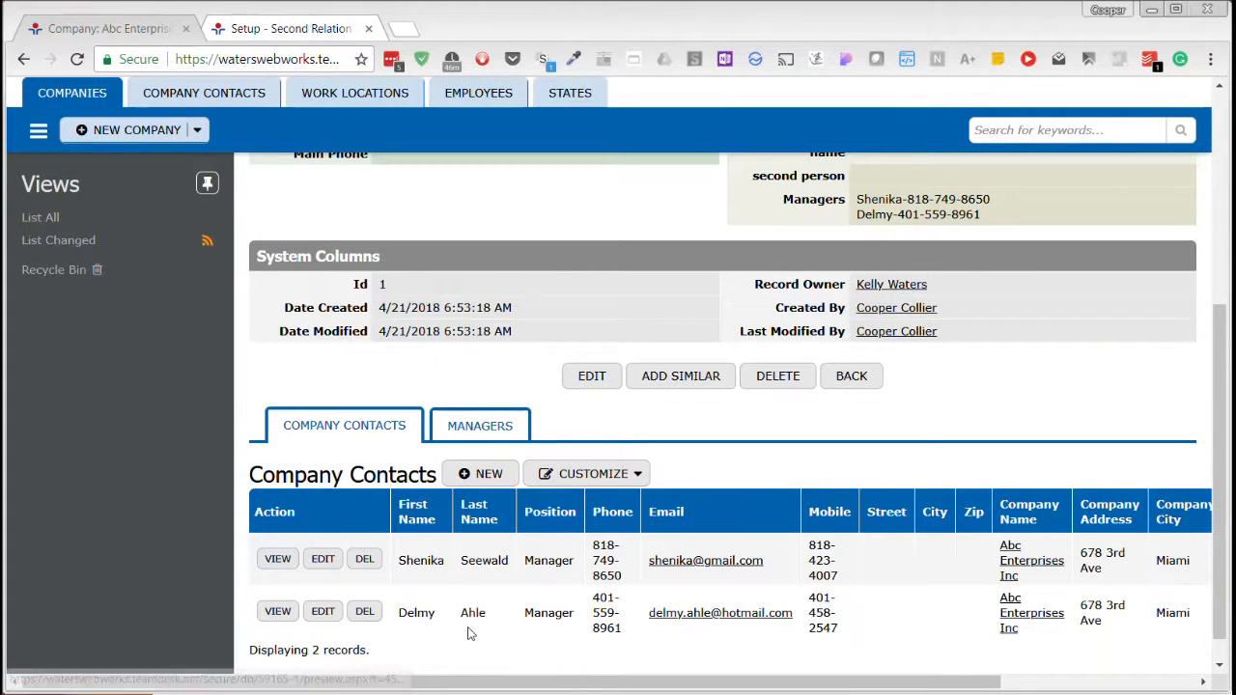
left_click(498, 433)
scroll(619, 483, "down", 1)
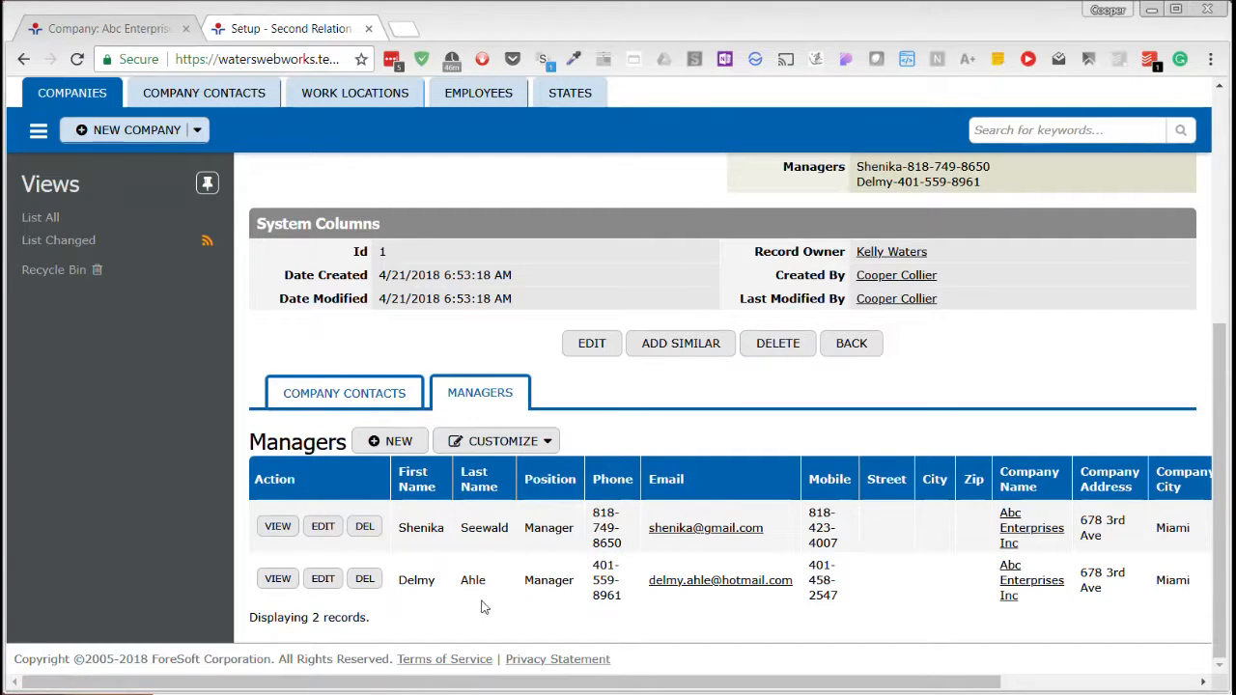
Edit the second contact in the Managers list, set the Position to CIO, save, and check the company's Managers list.
left_click(322, 579)
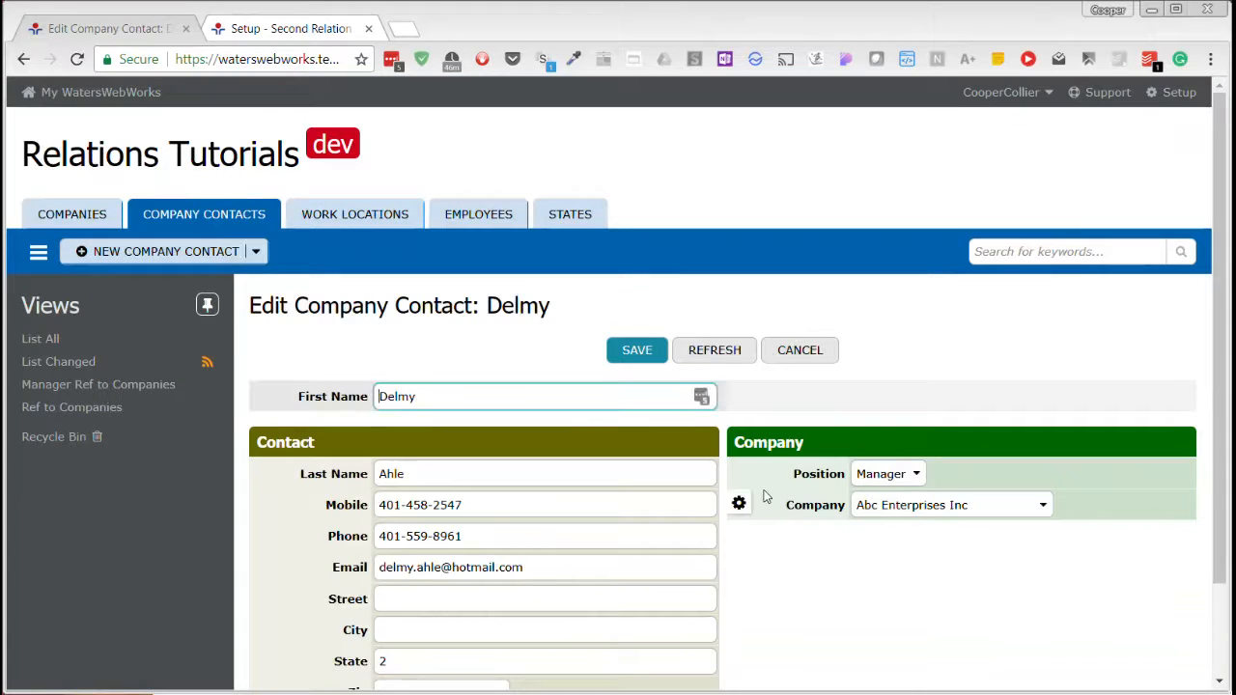
left_click(952, 510)
left_click(908, 546)
left_click(917, 475)
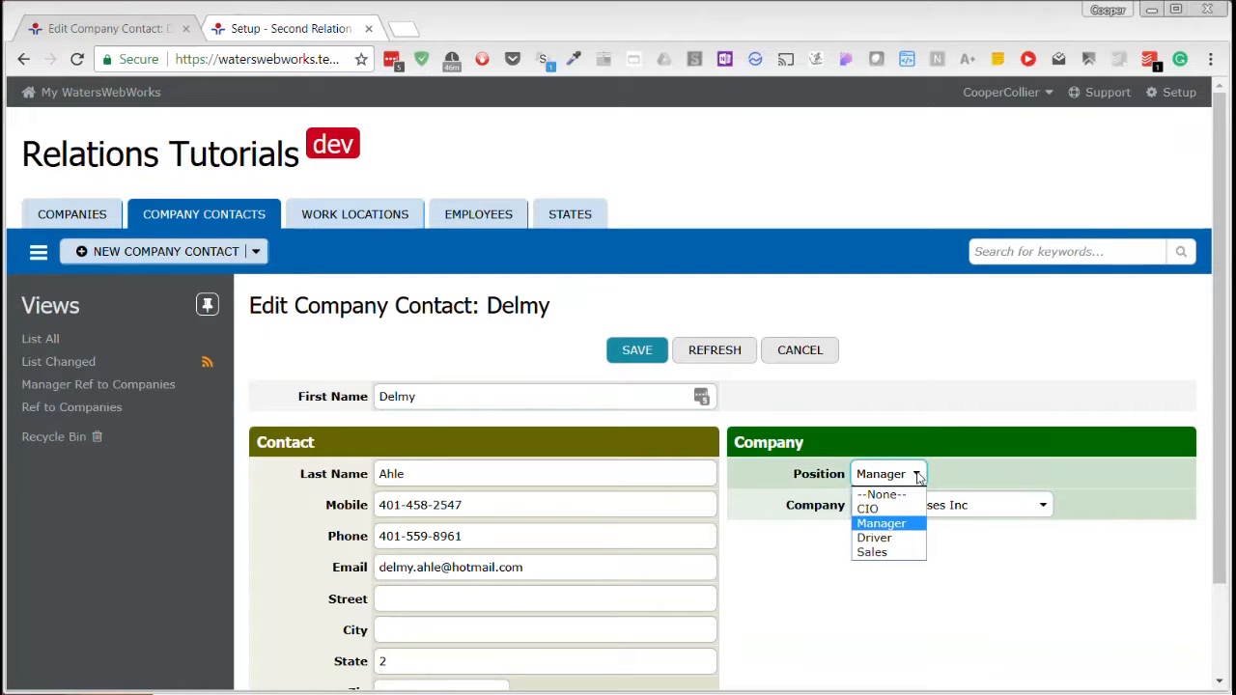
left_click(869, 509)
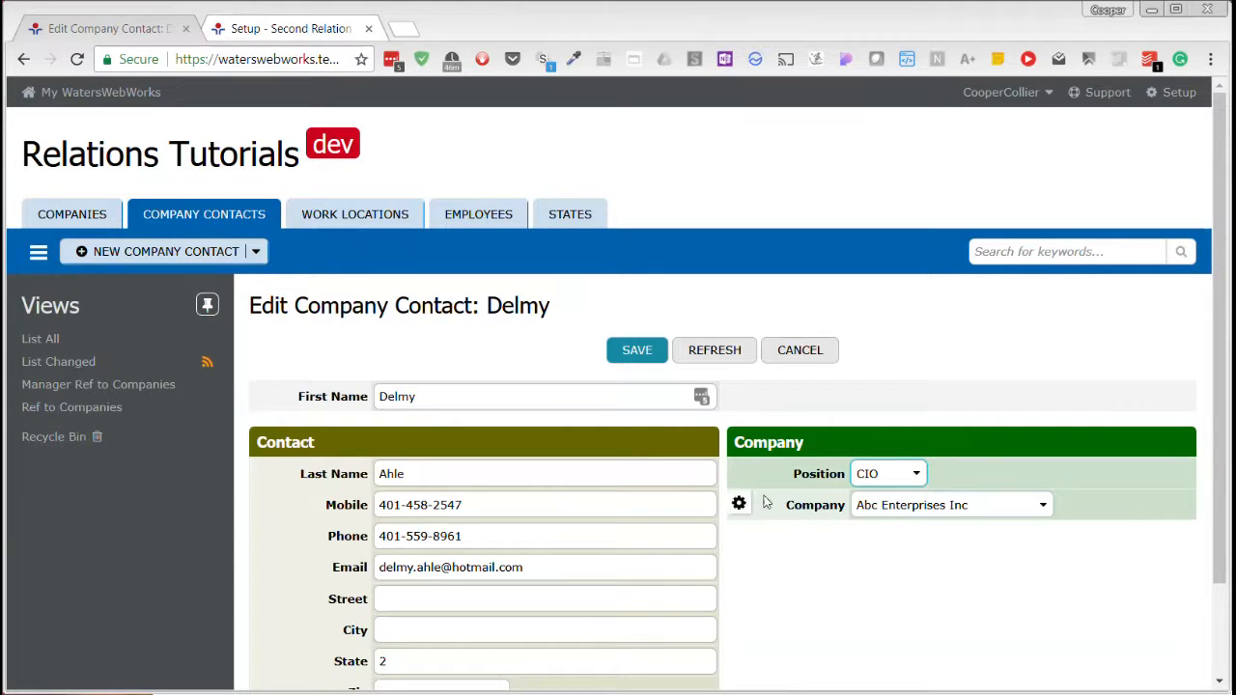
left_click(642, 353)
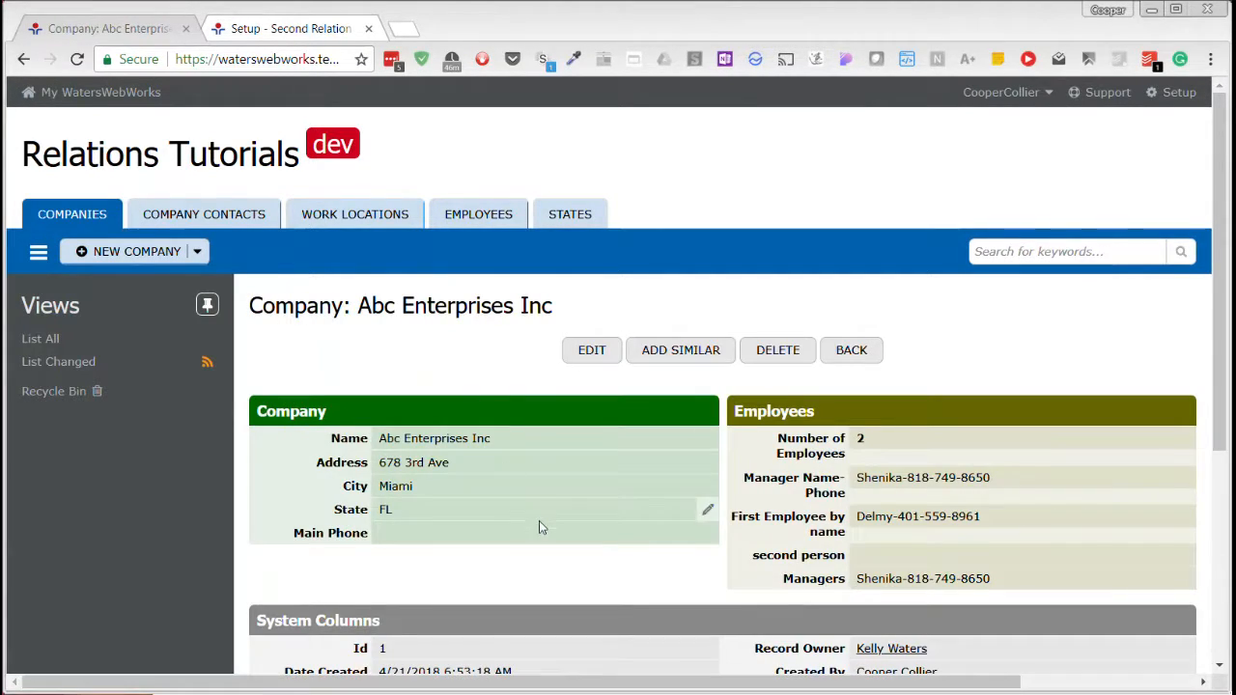
scroll(543, 529, "down", 3)
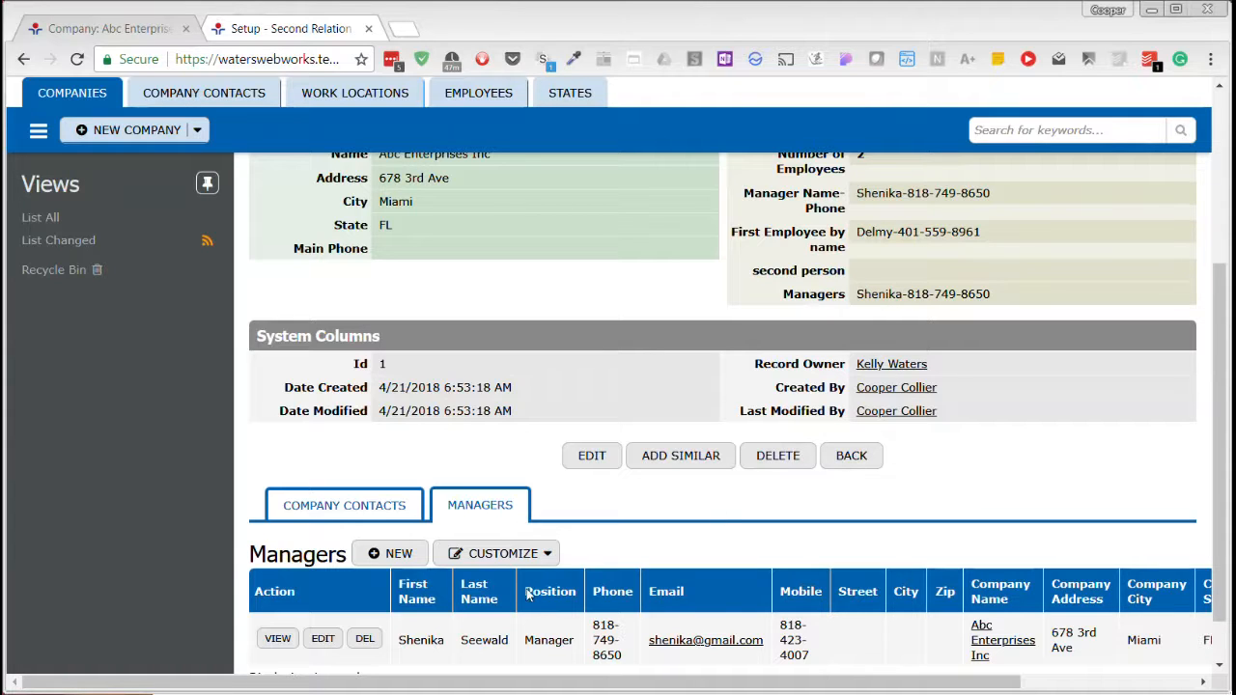
In the setup browser tab, review the second relation's settings, go back to the Company Contacts columns and reopen the relation from Selections.
left_click(261, 32)
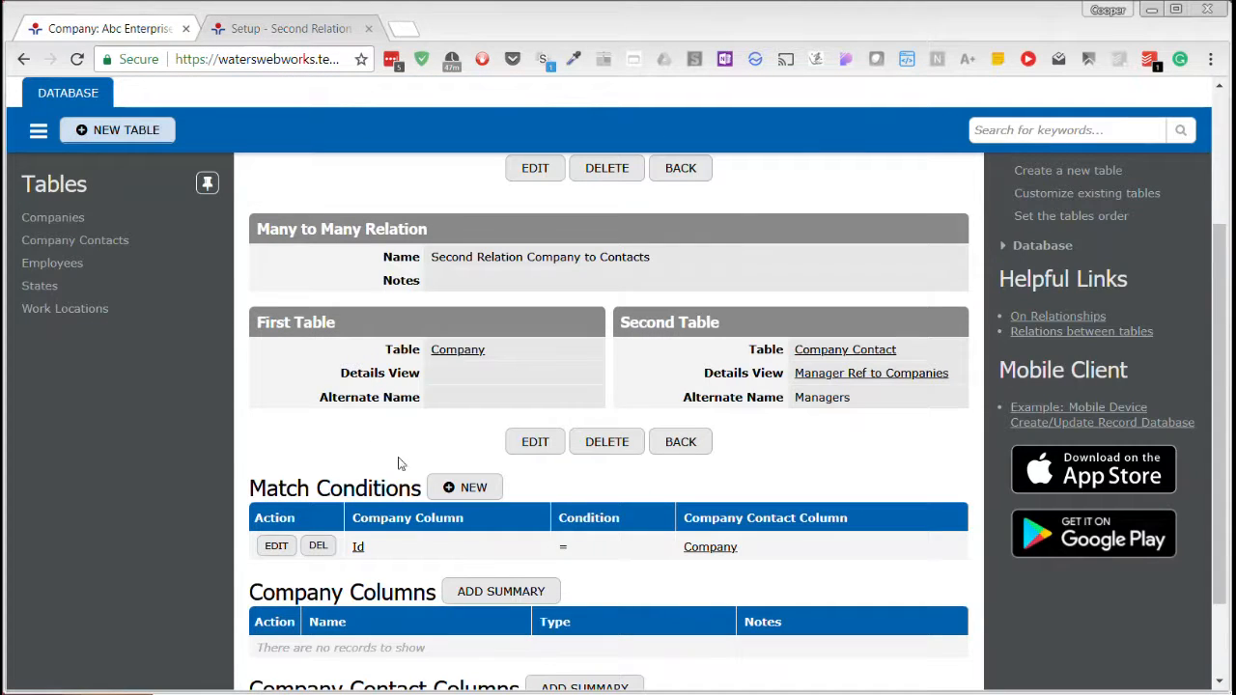
scroll(618, 579, "down", 2)
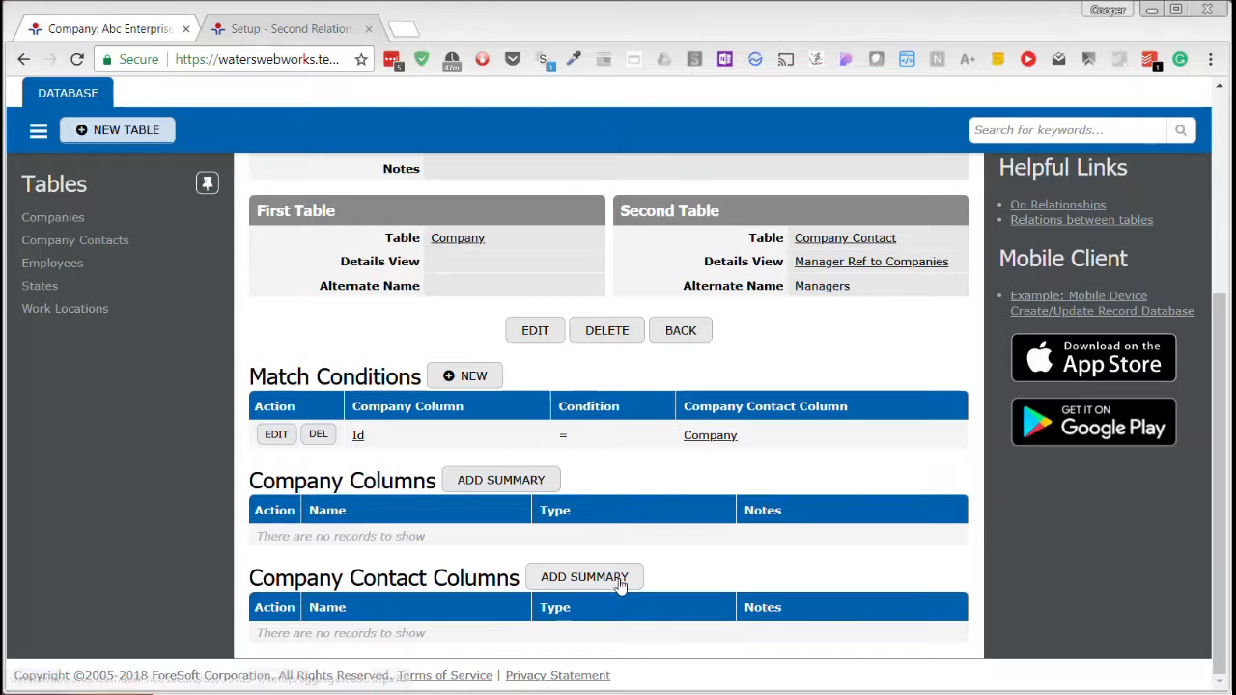
left_click(682, 331)
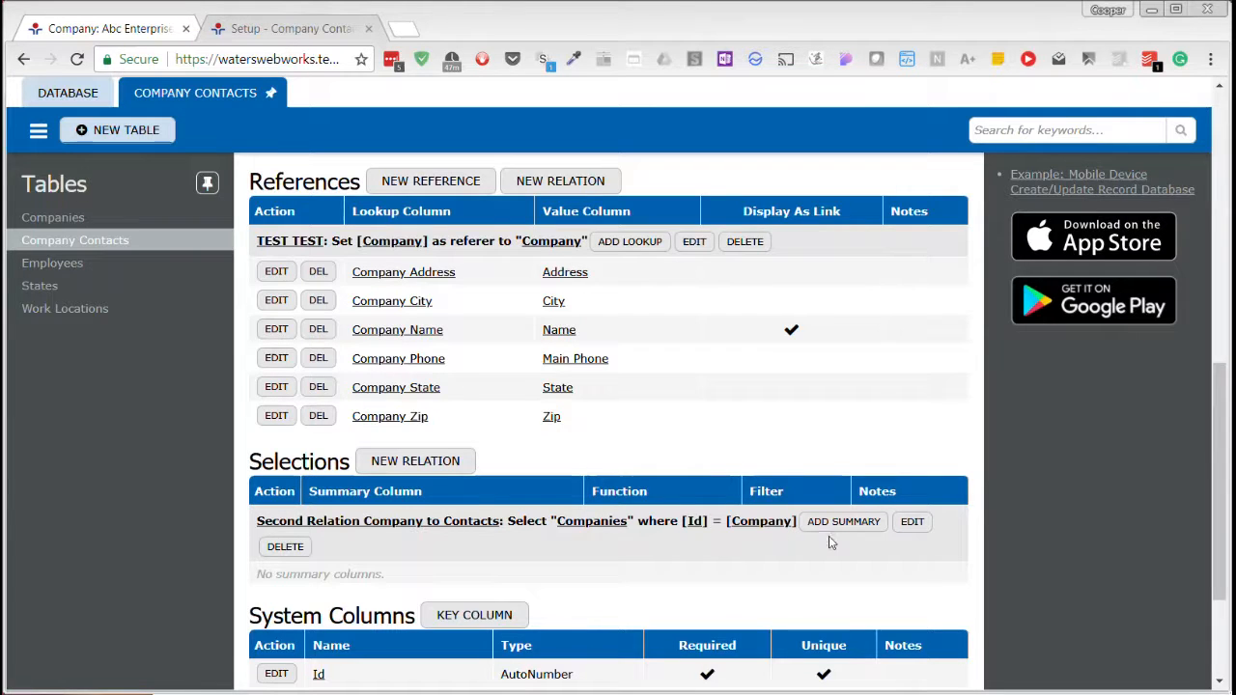
left_click(912, 521)
scroll(657, 539, "down", 3)
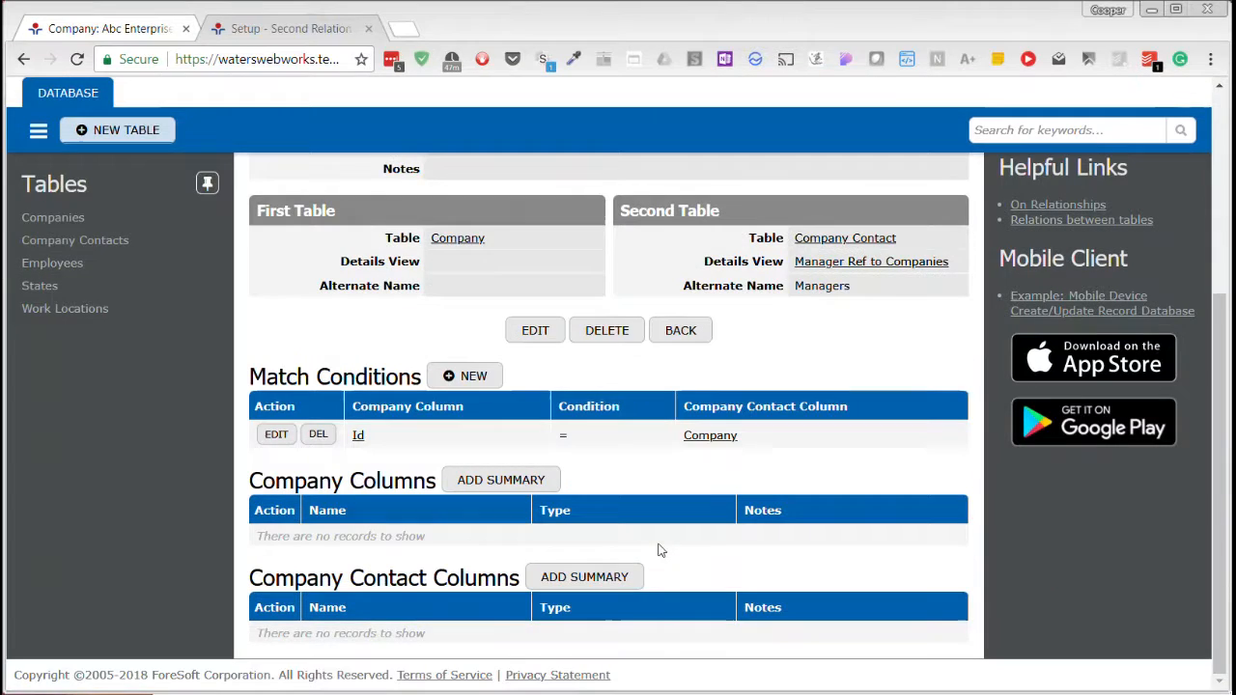